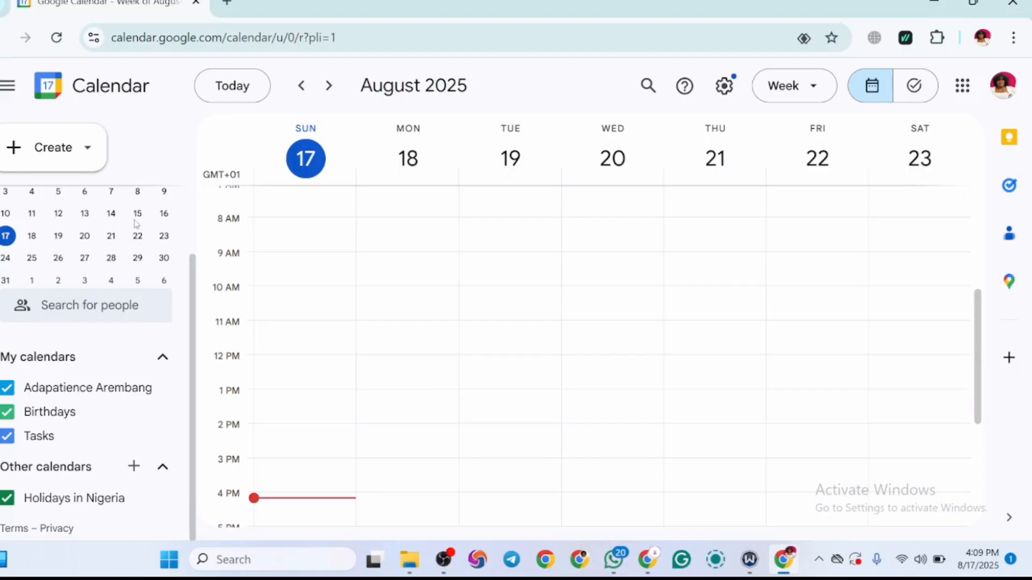
Step: Change the colour of the personal calendar under My calendars to dark pink
{"action": "scroll", "coordinate": [192, 334], "scroll_direction": "up", "scroll_amount": 2}
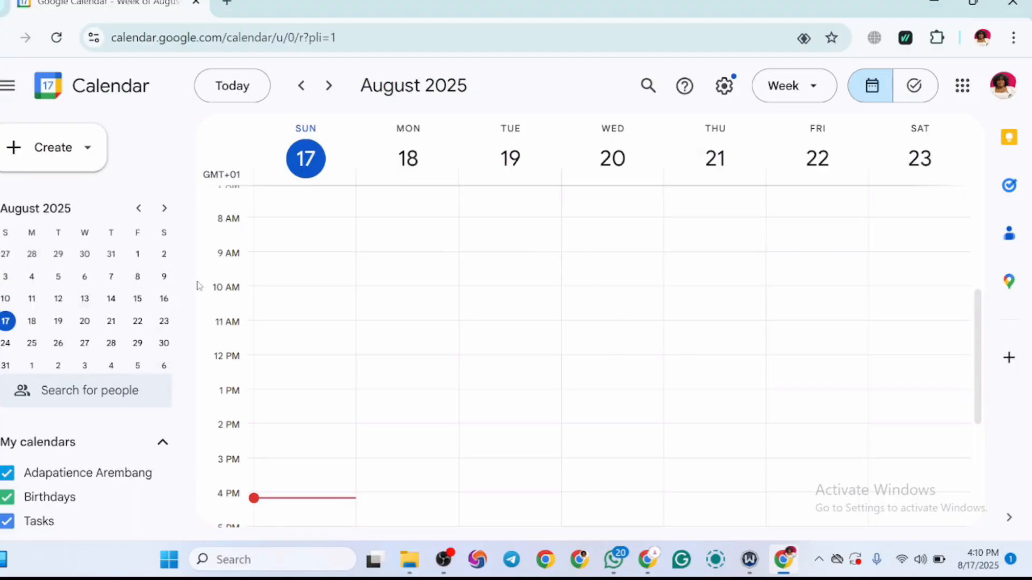
{"action": "scroll", "coordinate": [185, 386], "scroll_direction": "down", "scroll_amount": 2}
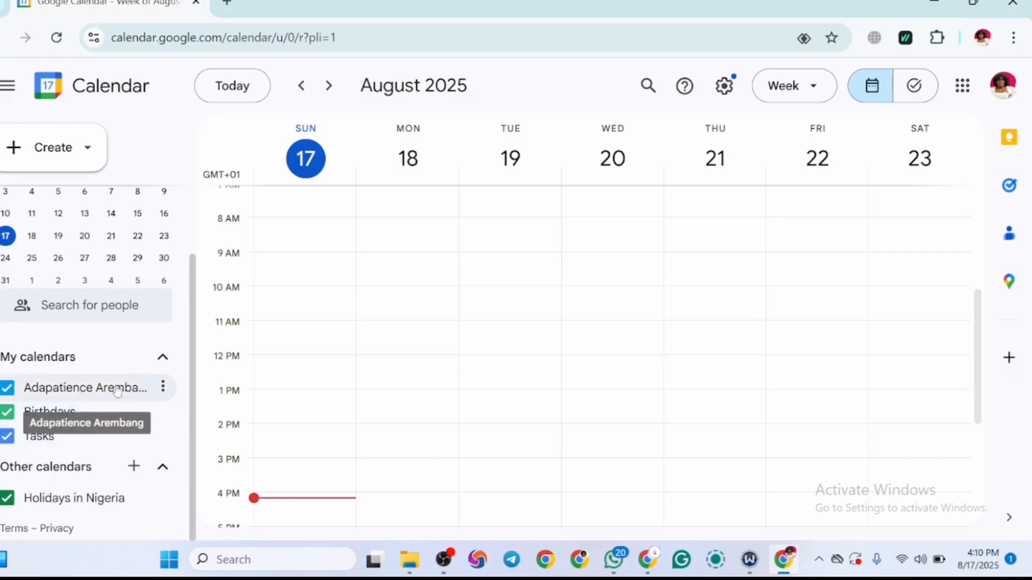
{"action": "left_click", "coordinate": [163, 387]}
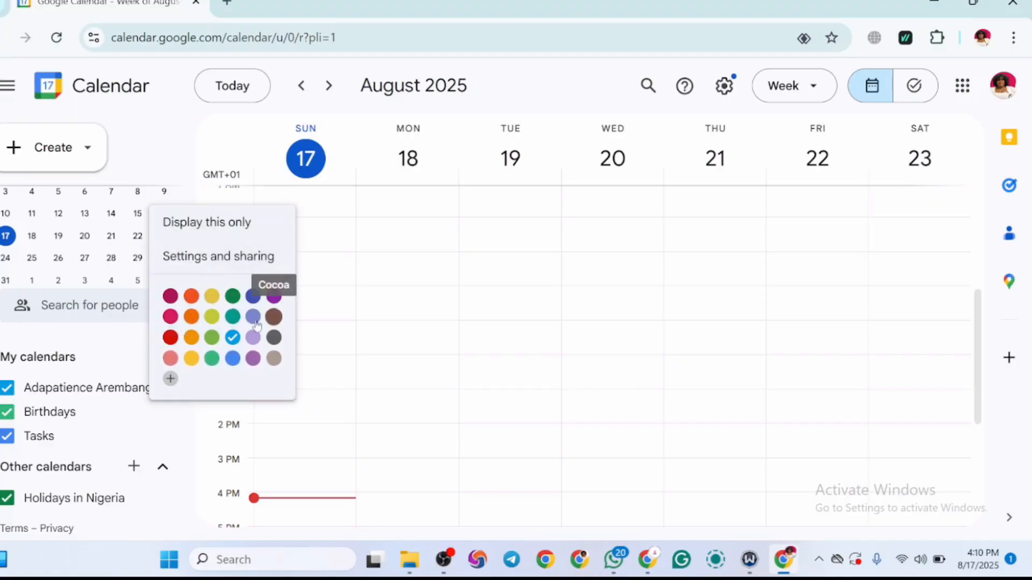
{"action": "left_click", "coordinate": [171, 357]}
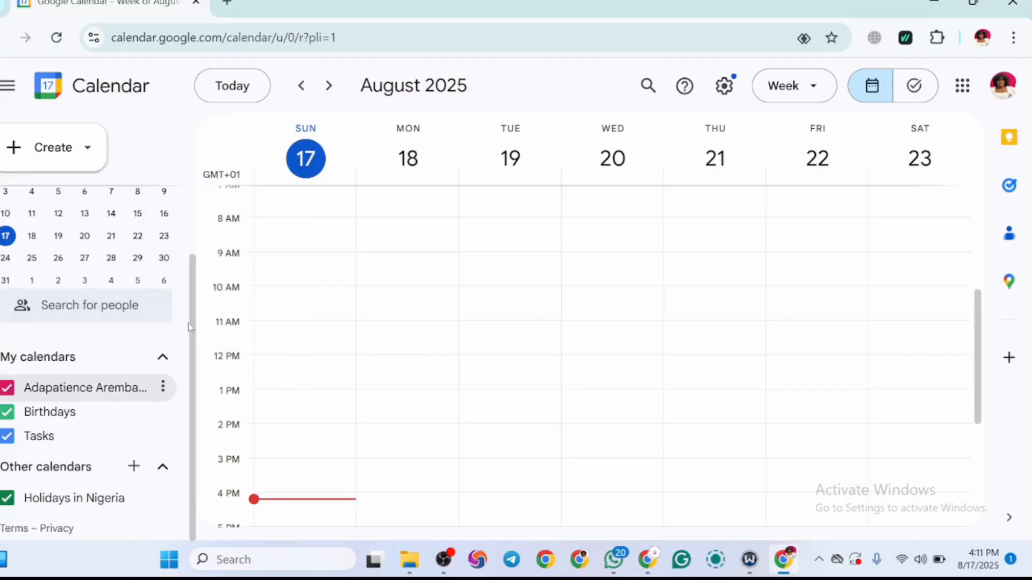
Step: Look through the kinds of calendar entries that can be created, without creating one
{"action": "scroll", "coordinate": [172, 212], "scroll_direction": "up", "scroll_amount": 2}
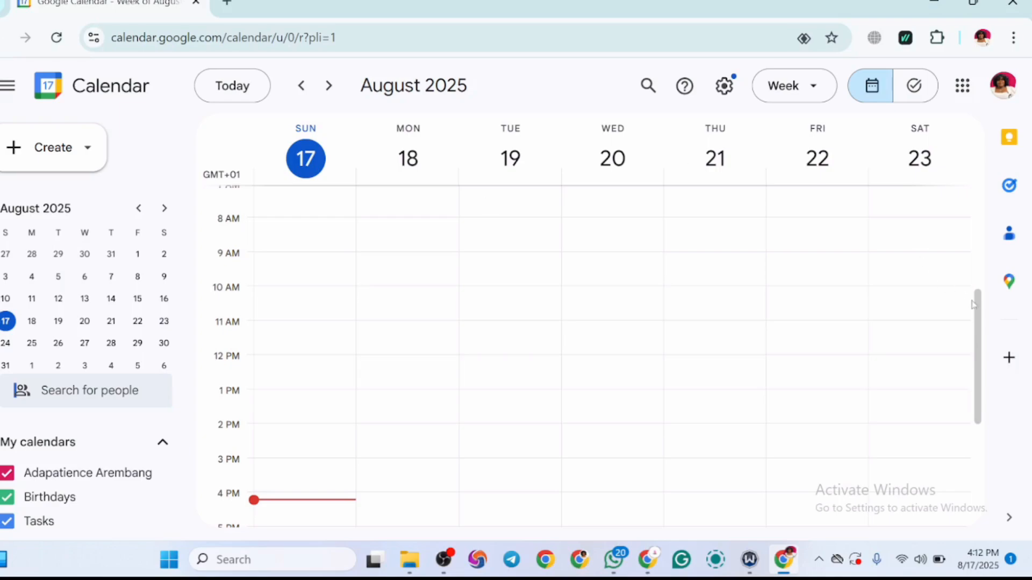
{"action": "scroll", "coordinate": [977, 325], "scroll_direction": "up", "scroll_amount": 5}
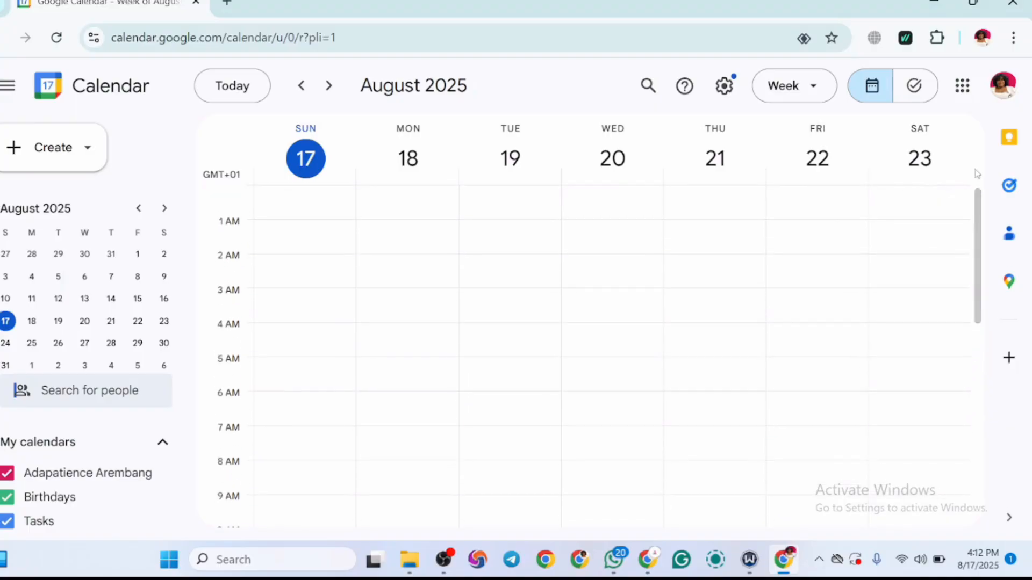
{"action": "left_click", "coordinate": [19, 150]}
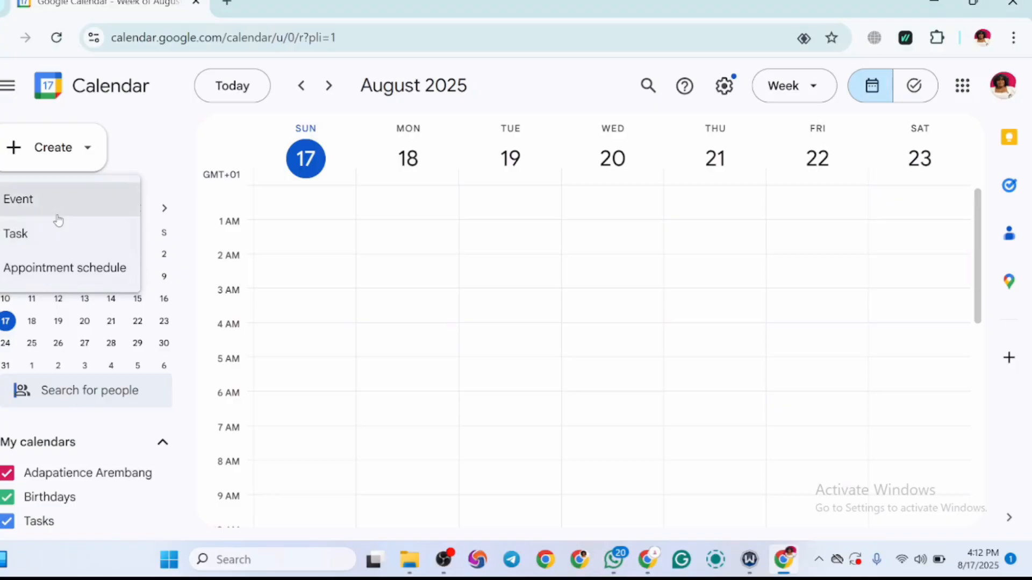
{"action": "left_click", "coordinate": [156, 160]}
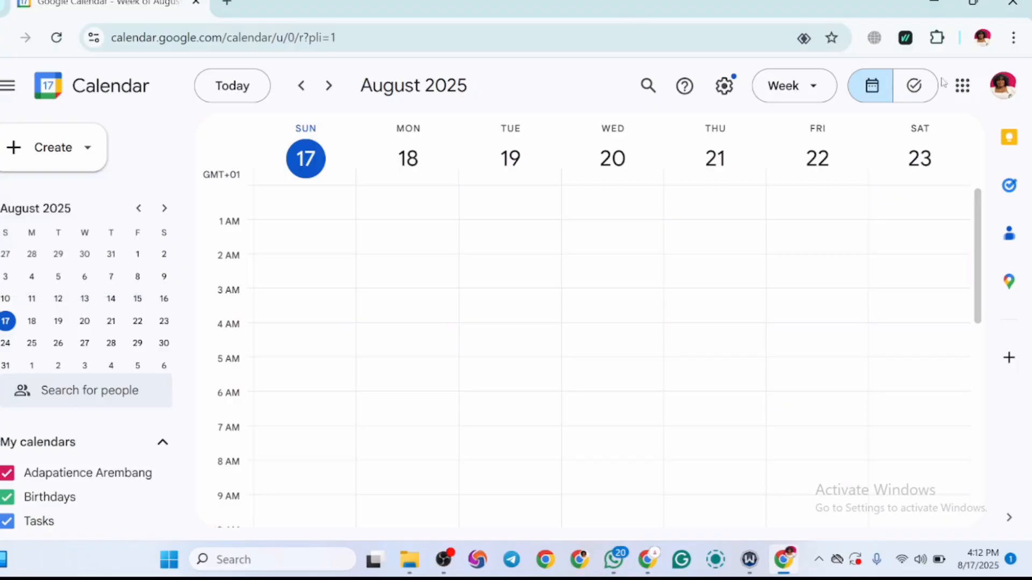
Step: Show the calendar by day and return it to the week view
{"action": "left_click", "coordinate": [816, 91]}
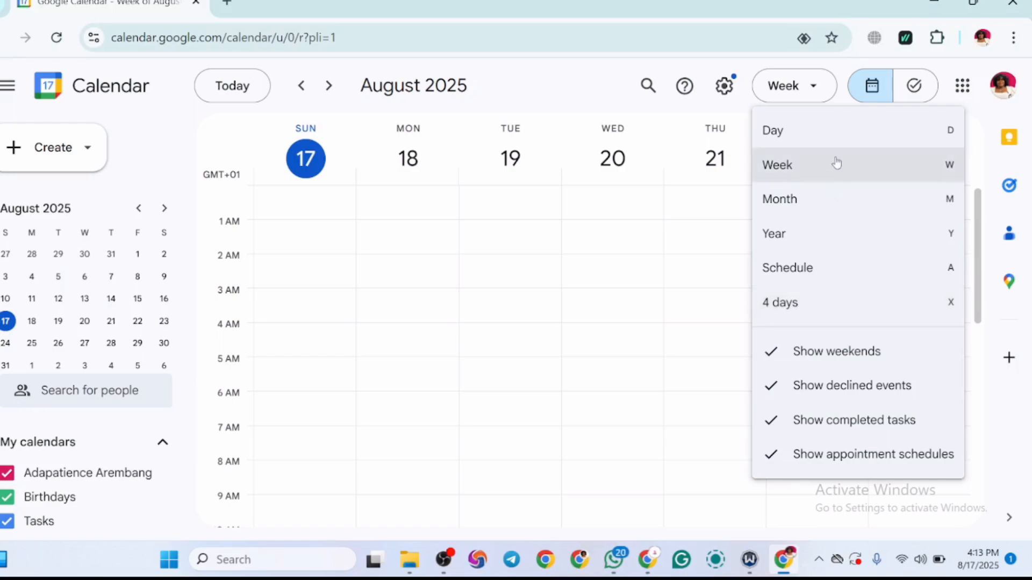
{"action": "left_click", "coordinate": [836, 131]}
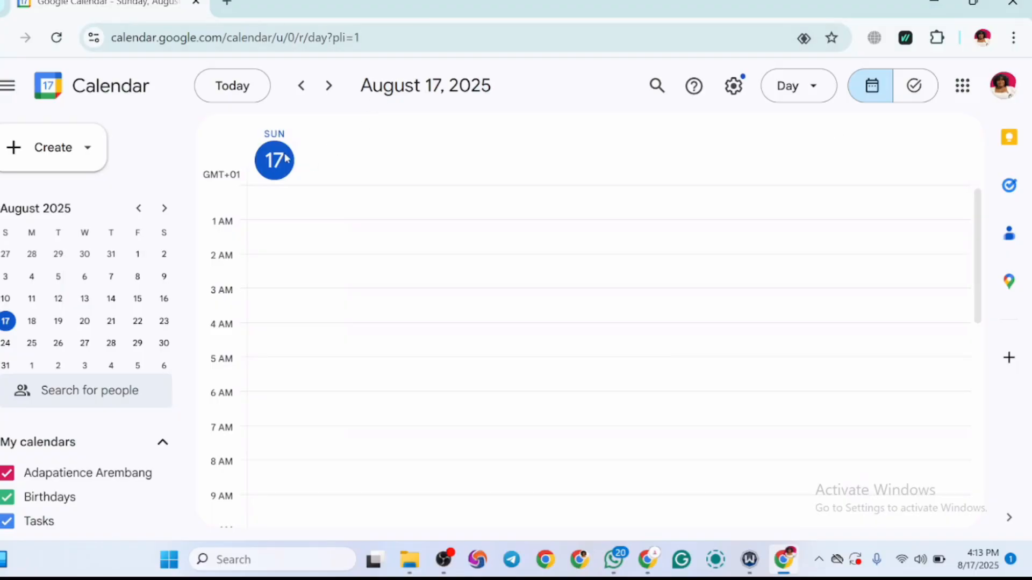
{"action": "left_click", "coordinate": [820, 89]}
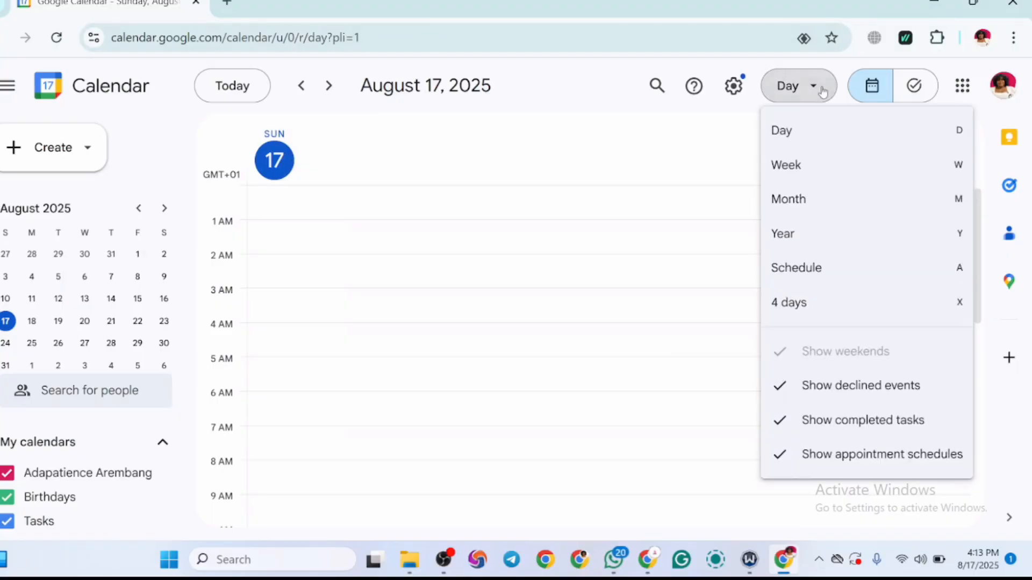
{"action": "left_click", "coordinate": [814, 163]}
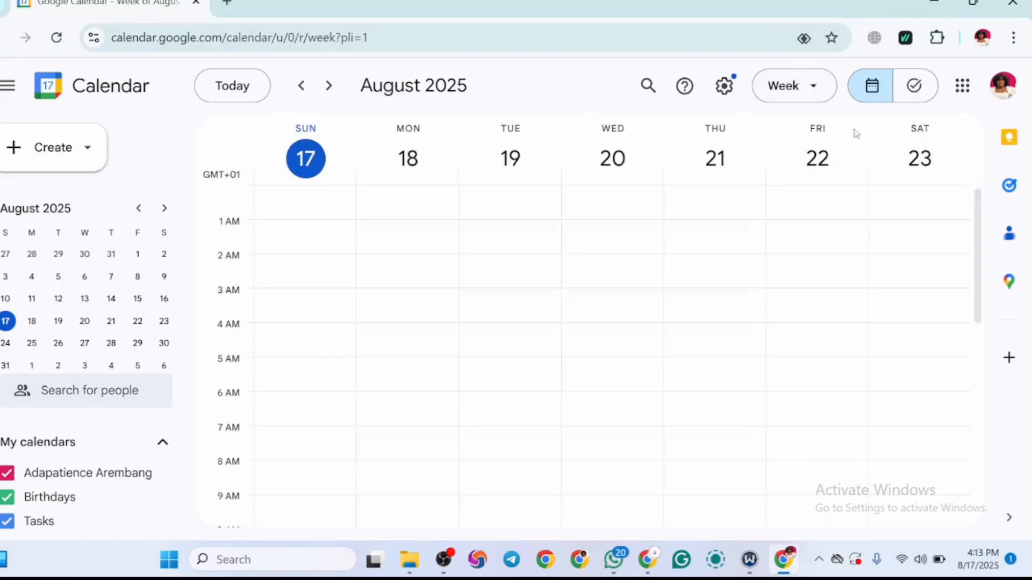
Step: Show the calendar by month and move ahead from August to October 2025
{"action": "left_click", "coordinate": [811, 100]}
{"action": "left_click", "coordinate": [793, 213]}
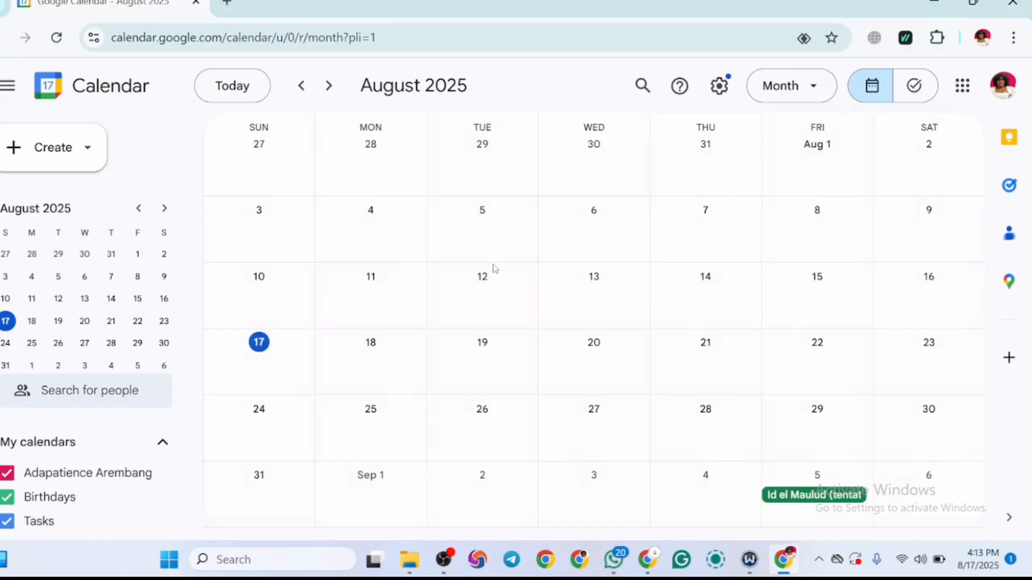
{"action": "left_click", "coordinate": [328, 86]}
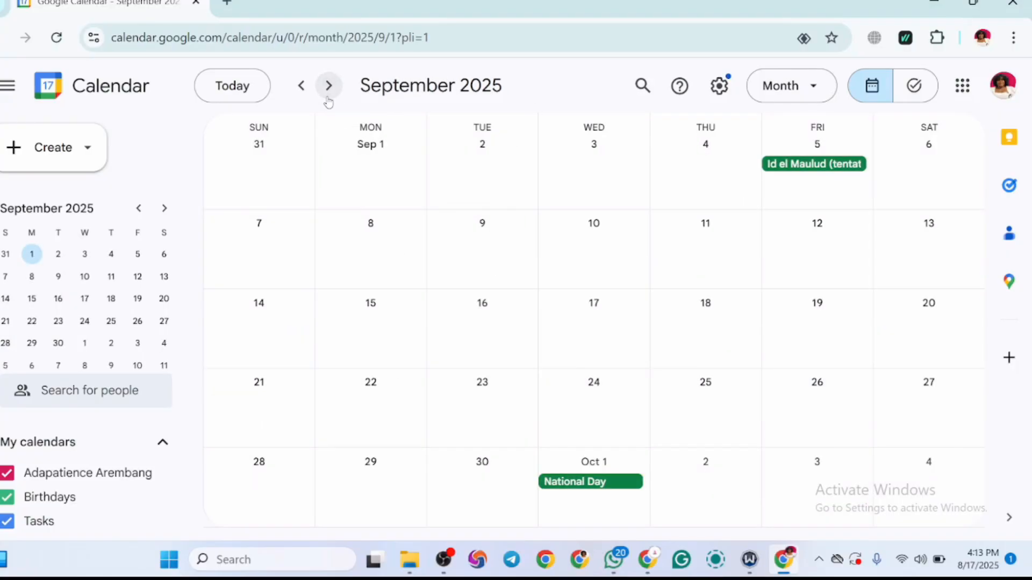
{"action": "left_click", "coordinate": [327, 98]}
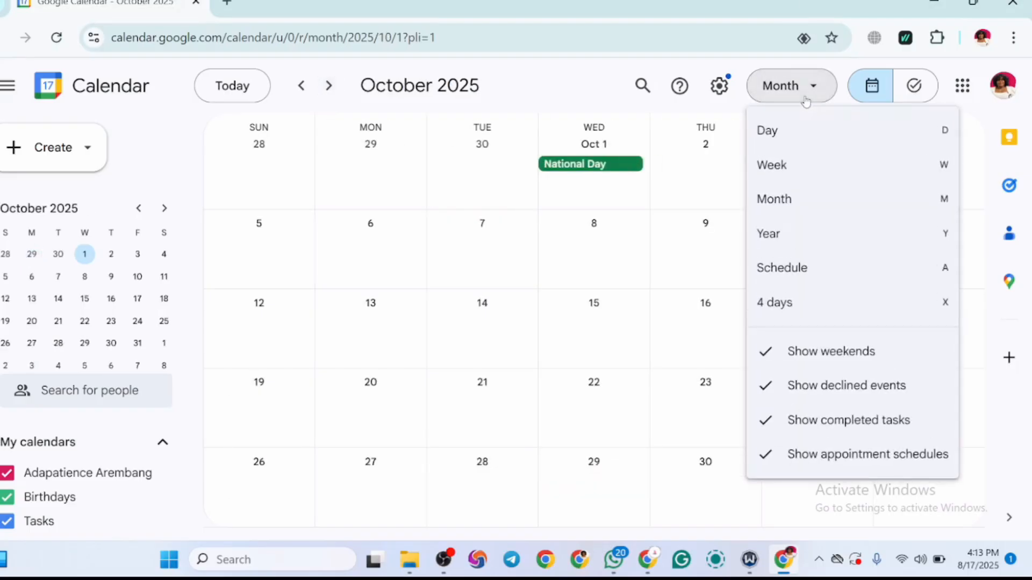
Step: Show the calendar by year and look through all the months of 2025
{"action": "left_click", "coordinate": [796, 237]}
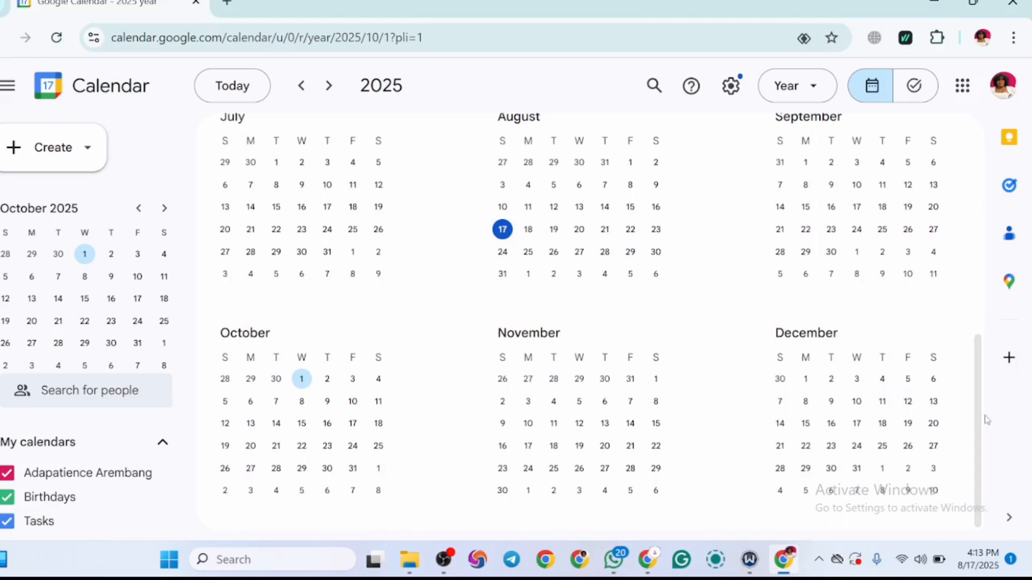
{"action": "scroll", "coordinate": [952, 258], "scroll_direction": "up", "scroll_amount": 5}
{"action": "scroll", "coordinate": [953, 258], "scroll_direction": "up", "scroll_amount": 2}
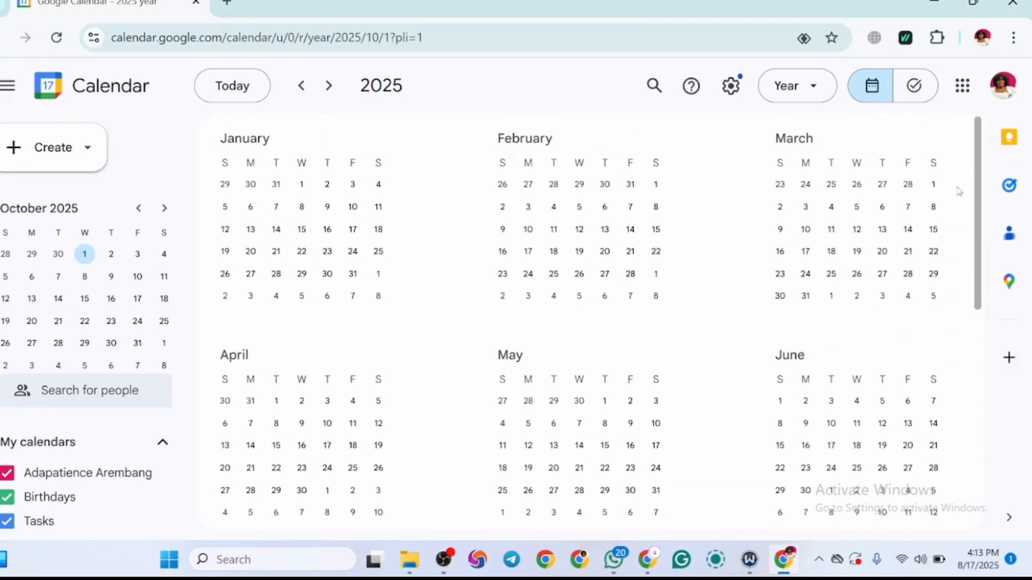
{"action": "scroll", "coordinate": [962, 301], "scroll_direction": "down", "scroll_amount": 5}
{"action": "scroll", "coordinate": [969, 356], "scroll_direction": "down", "scroll_amount": 3}
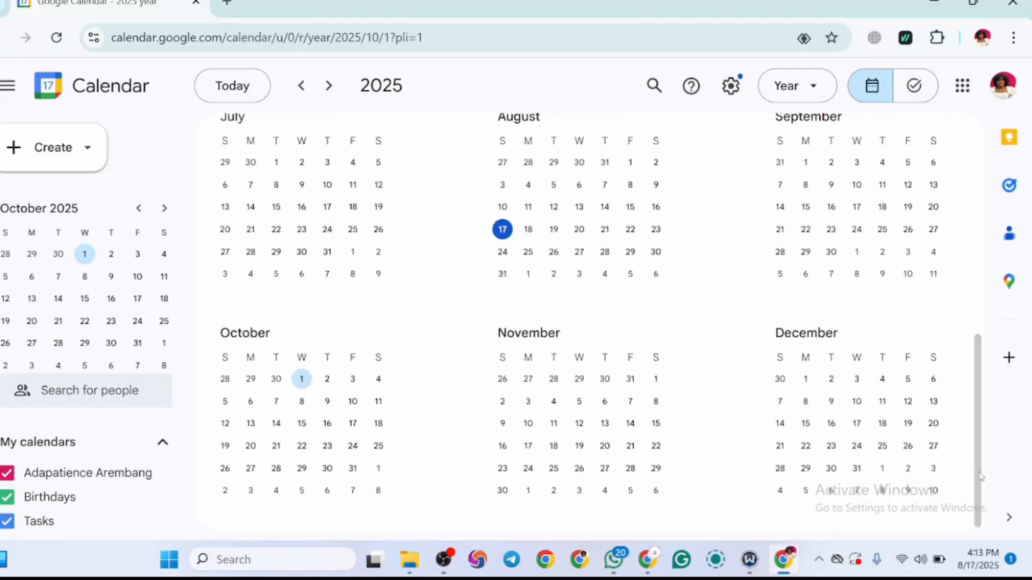
{"action": "left_click_drag", "start_coordinate": [979, 476], "coordinate": [991, 188]}
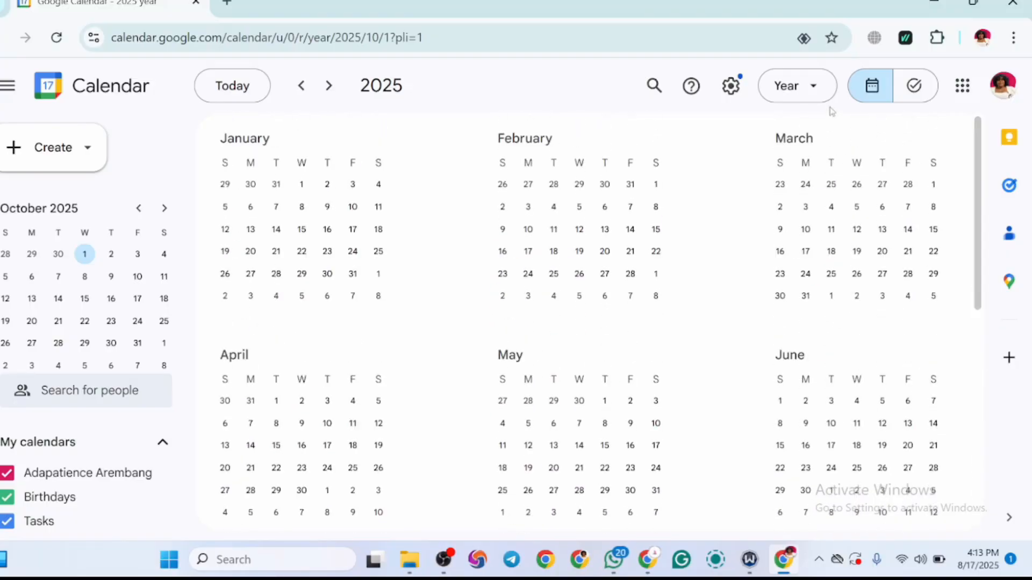
Step: Show the calendar as a schedule and look through the events listed from October 2025 onward
{"action": "left_click", "coordinate": [822, 91]}
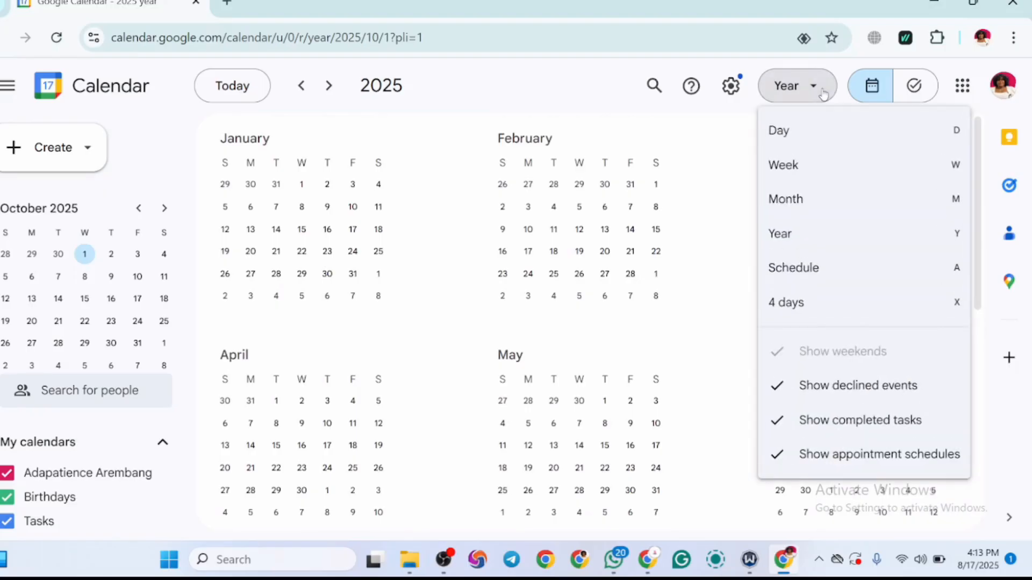
{"action": "left_click", "coordinate": [794, 269]}
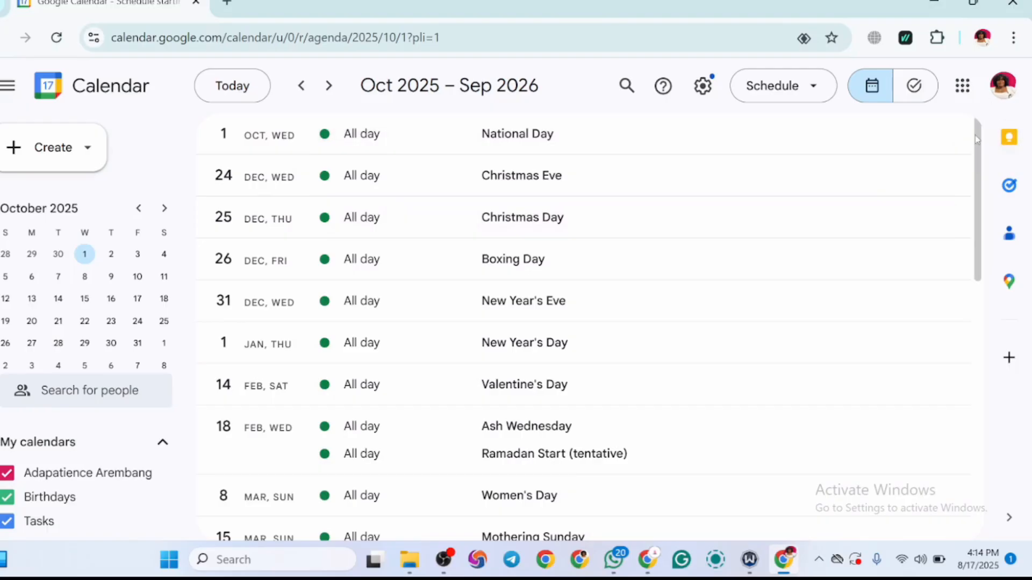
{"action": "left_click_drag", "start_coordinate": [975, 134], "coordinate": [975, 406]}
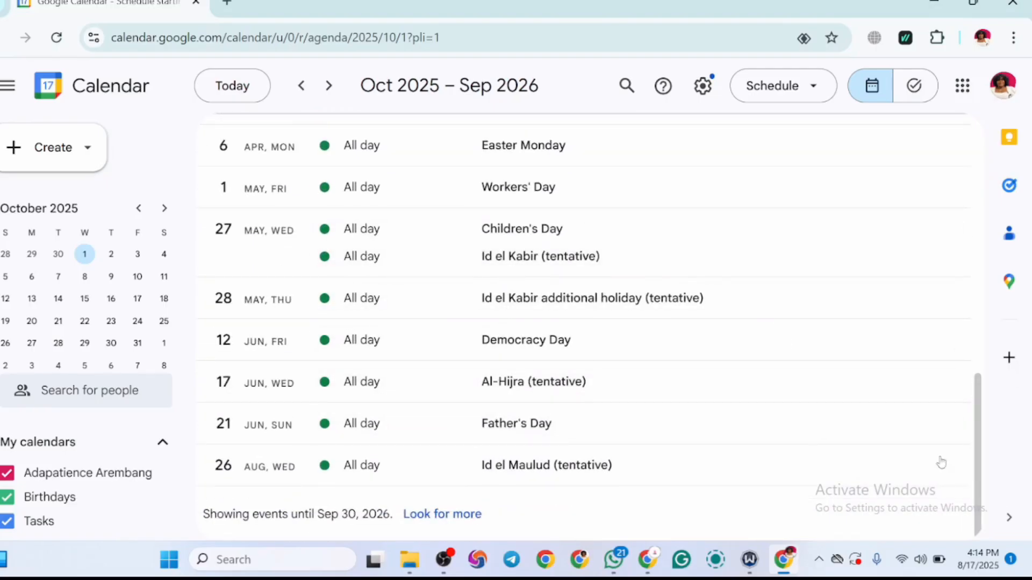
{"action": "scroll", "coordinate": [977, 391], "scroll_direction": "up", "scroll_amount": 1}
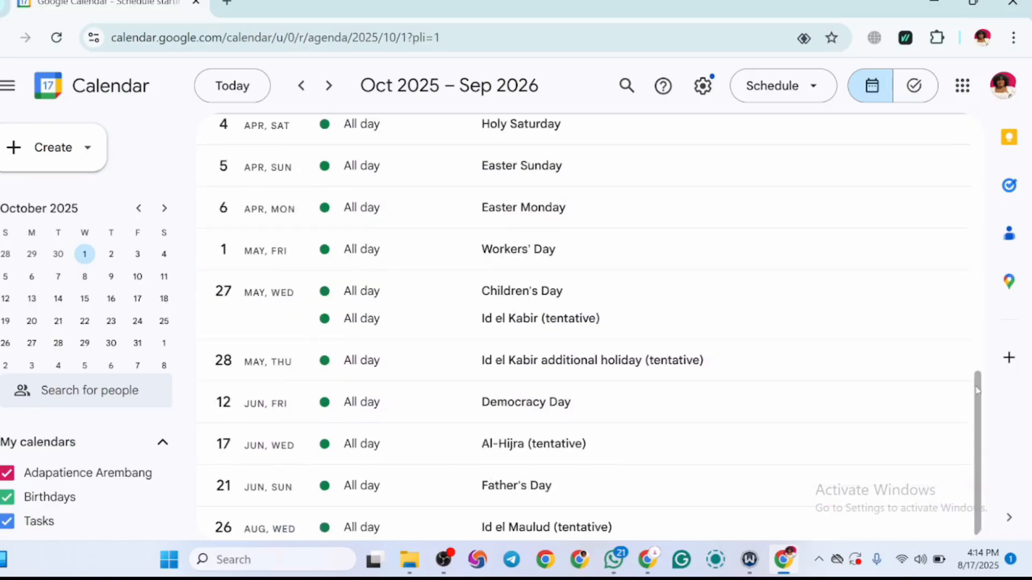
{"action": "left_click_drag", "start_coordinate": [977, 390], "coordinate": [983, 140]}
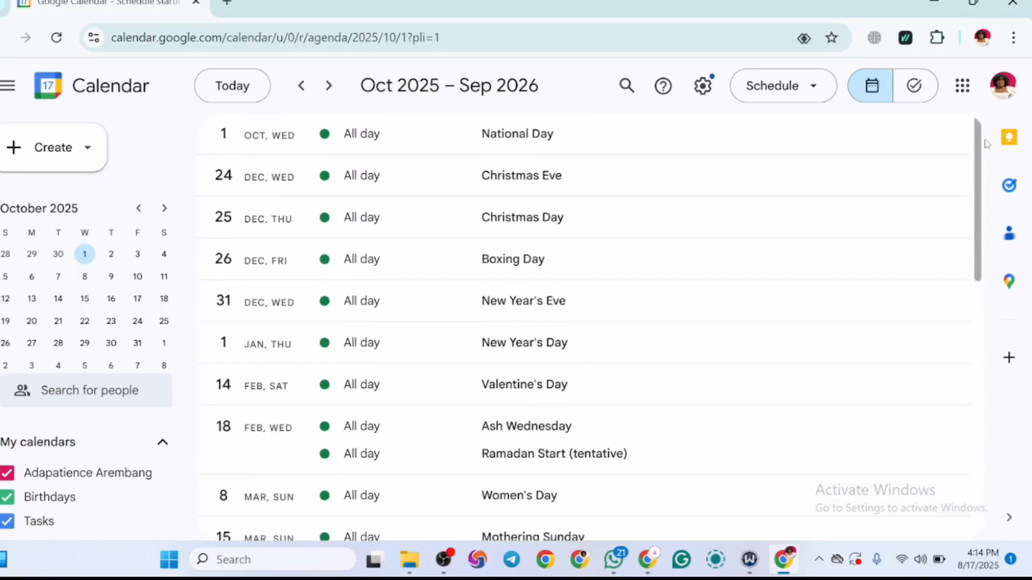
Step: Set the calendar to the 4-day view and look at the task lists before returning to the calendar
{"action": "left_click", "coordinate": [817, 87]}
{"action": "left_click", "coordinate": [791, 306]}
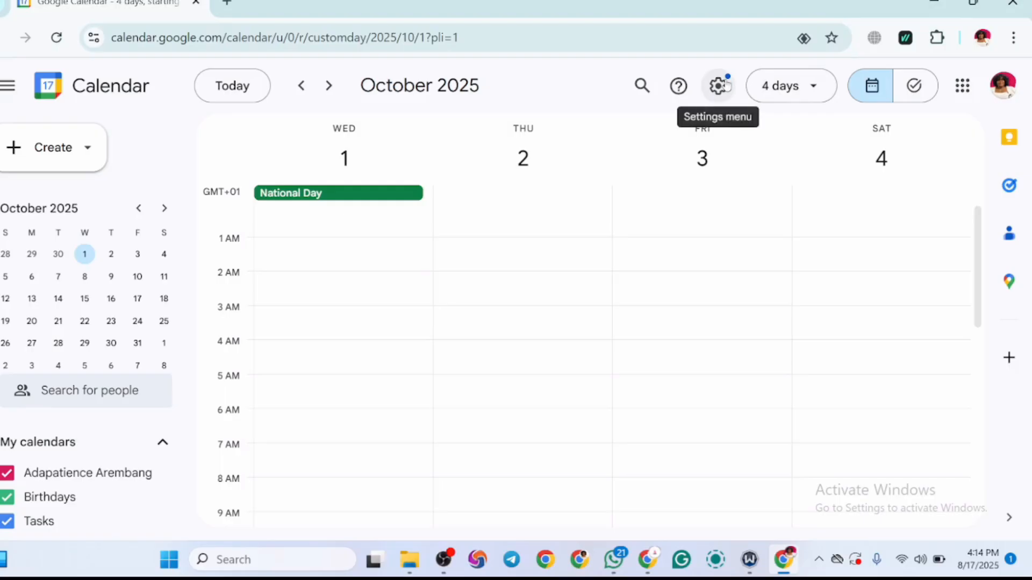
{"action": "left_click", "coordinate": [913, 87]}
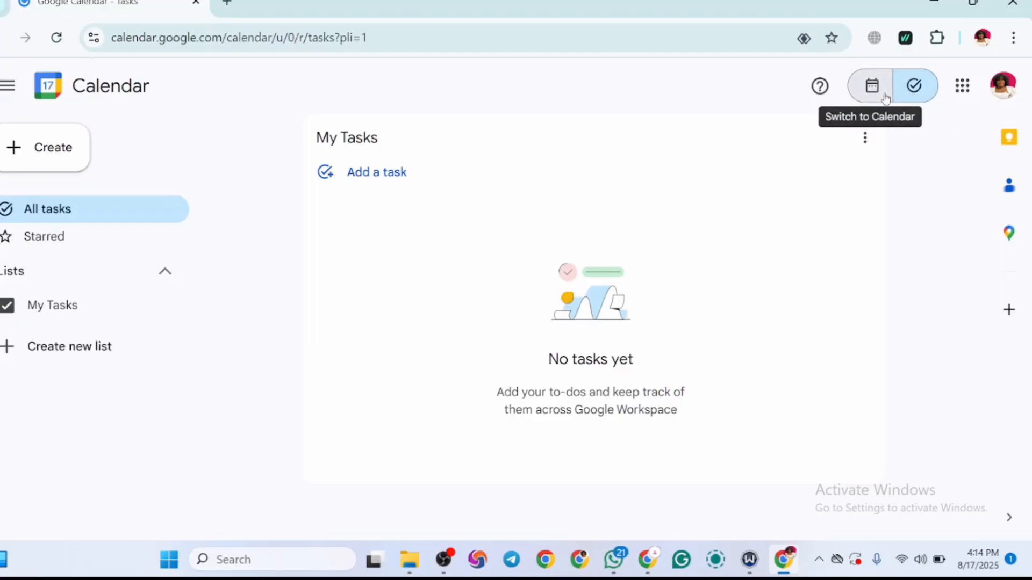
{"action": "left_click", "coordinate": [885, 95]}
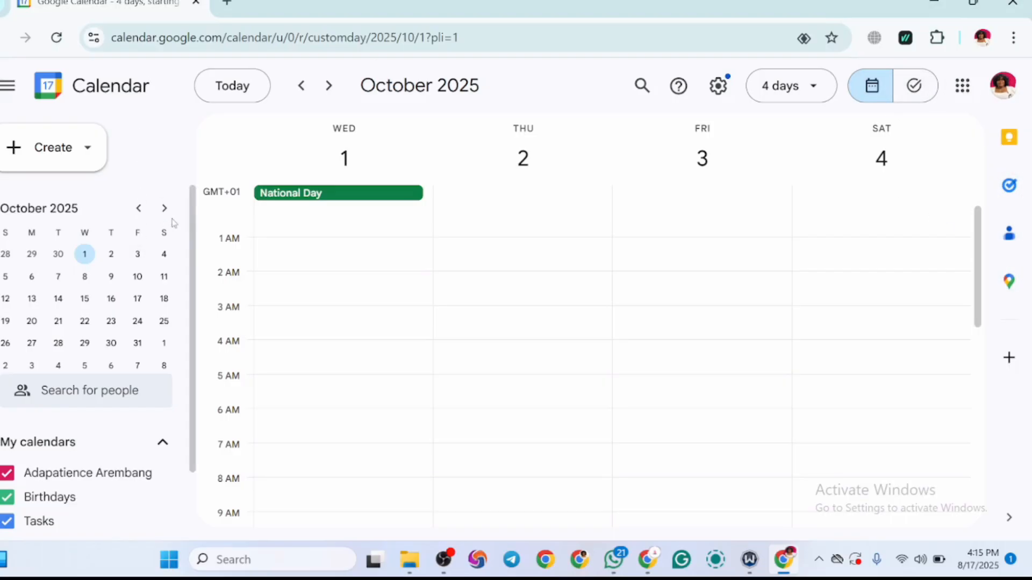
Step: Start a new calendar from the Other calendars section and name it "VA TRAINING CLASSES"
{"action": "scroll", "coordinate": [160, 402], "scroll_direction": "down", "scroll_amount": 3}
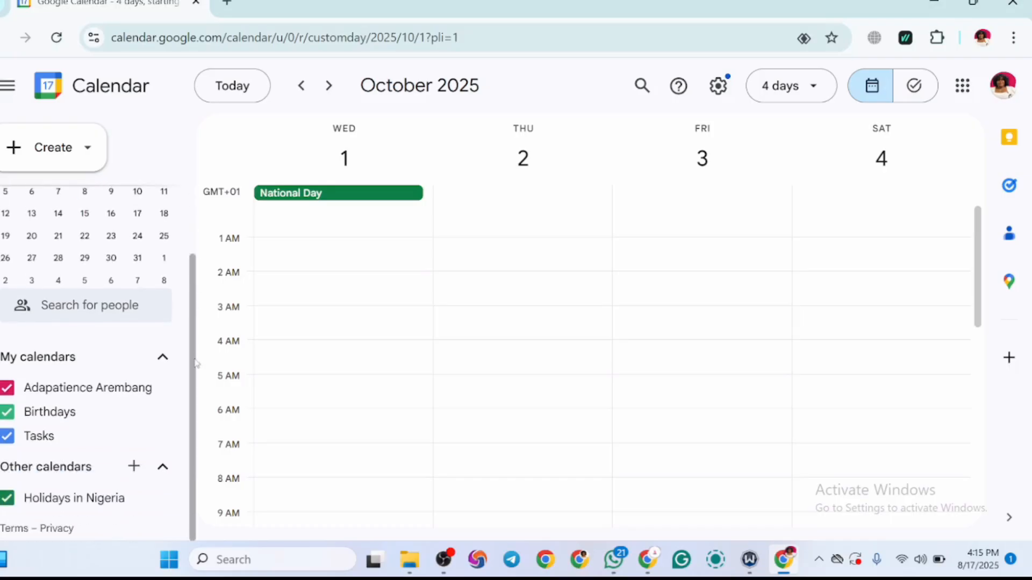
{"action": "left_click", "coordinate": [133, 467]}
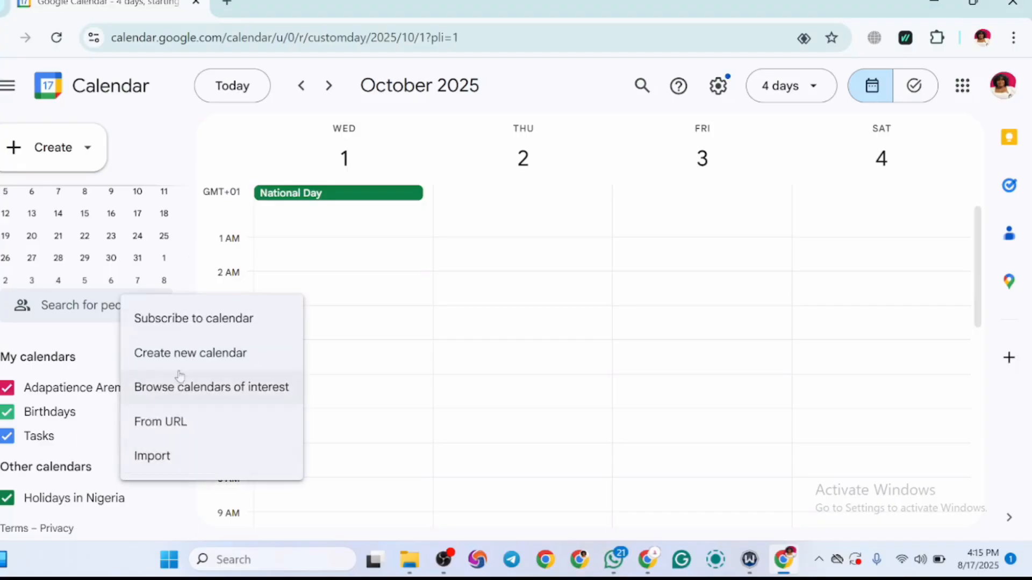
{"action": "left_click", "coordinate": [201, 352]}
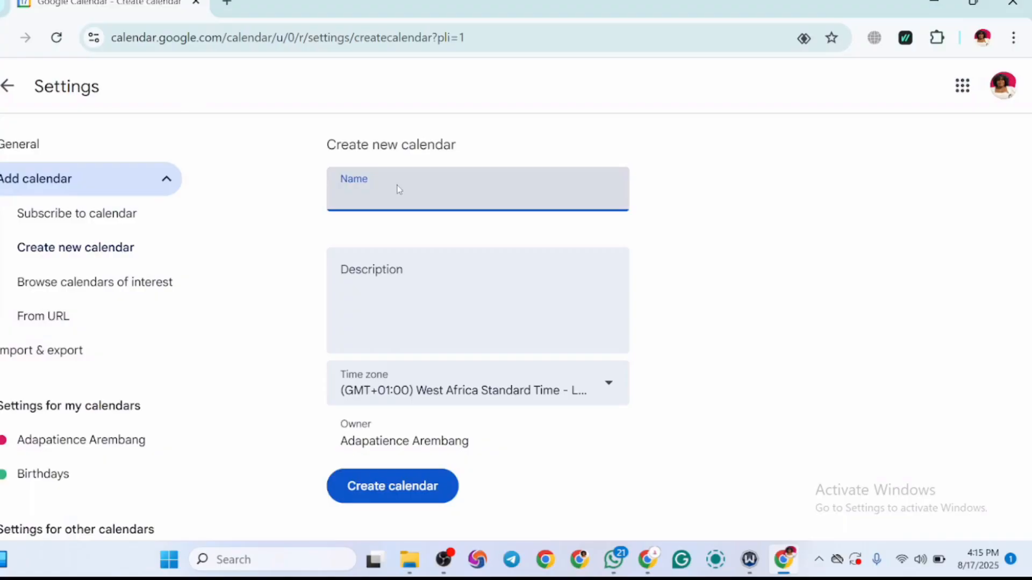
{"action": "type", "text": "VA TRAINING CLASSES"}
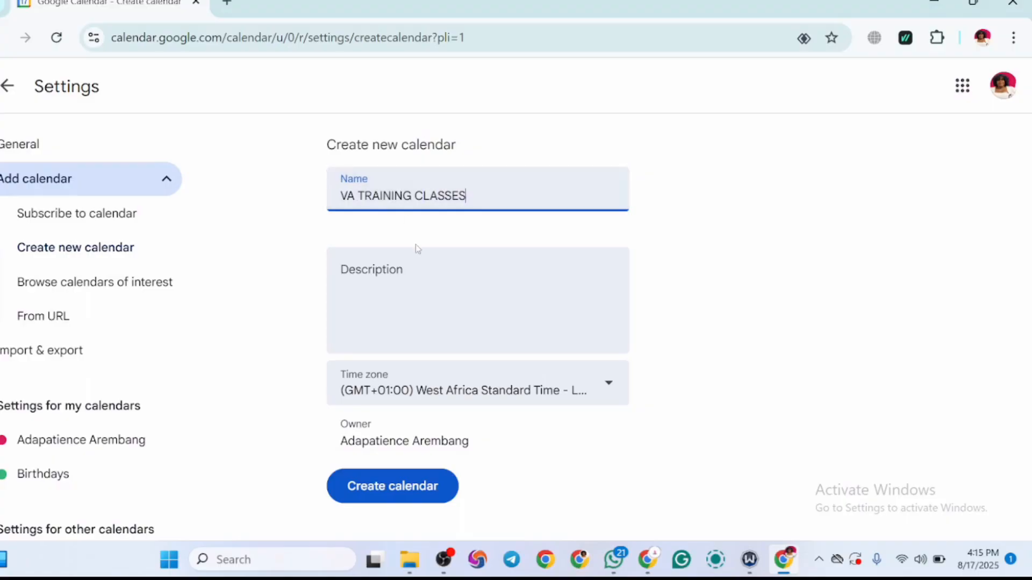
Step: Describe the new calendar as "I AM CURRENTLY LEARNING HOW TO BECOME A VA ANND I WANT TO MEET UP ON ALL ACTIVITIES"
{"action": "left_click", "coordinate": [432, 267]}
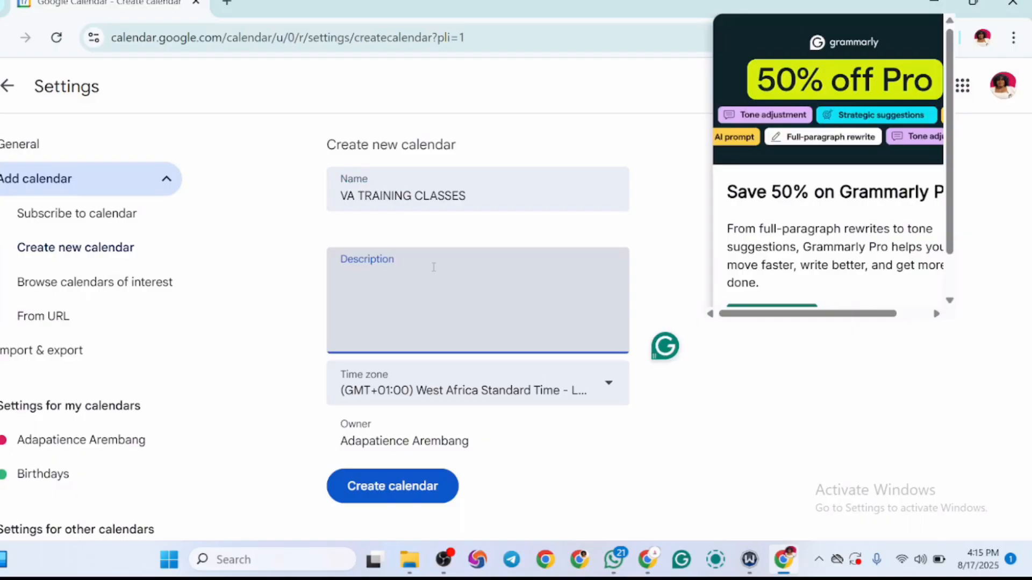
{"action": "type", "text": "I"}
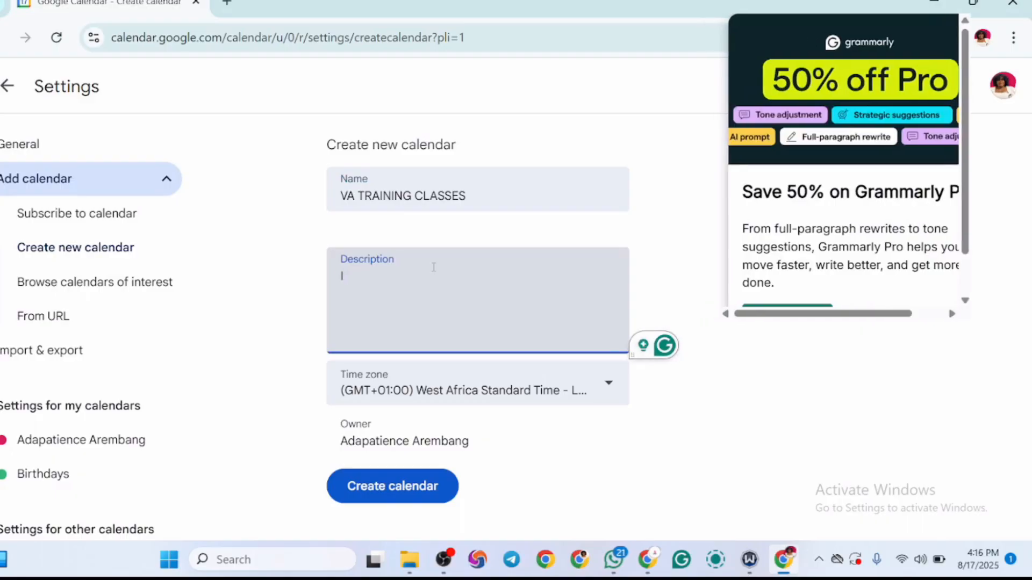
{"action": "type", "text": " AM CURRENTLY "}
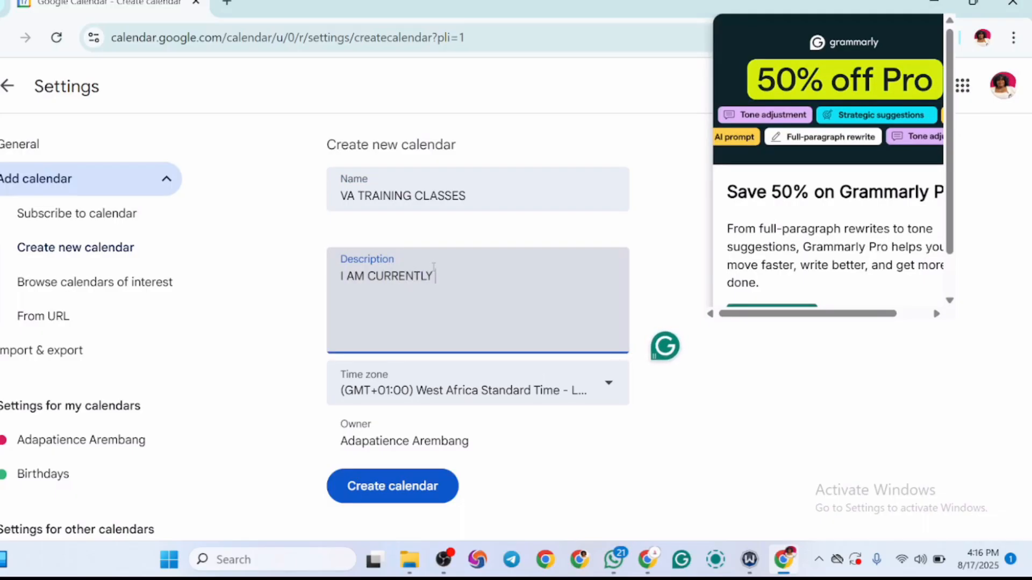
{"action": "type", "text": "LEAR"}
{"action": "type", "text": "NING H"}
{"action": "type", "text": "OW TO B"}
{"action": "type", "text": "RE"}
{"action": "key", "text": "BackSpace"}
{"action": "key", "text": "BackSpace"}
{"action": "type", "text": "ECOME A VA ANND I"}
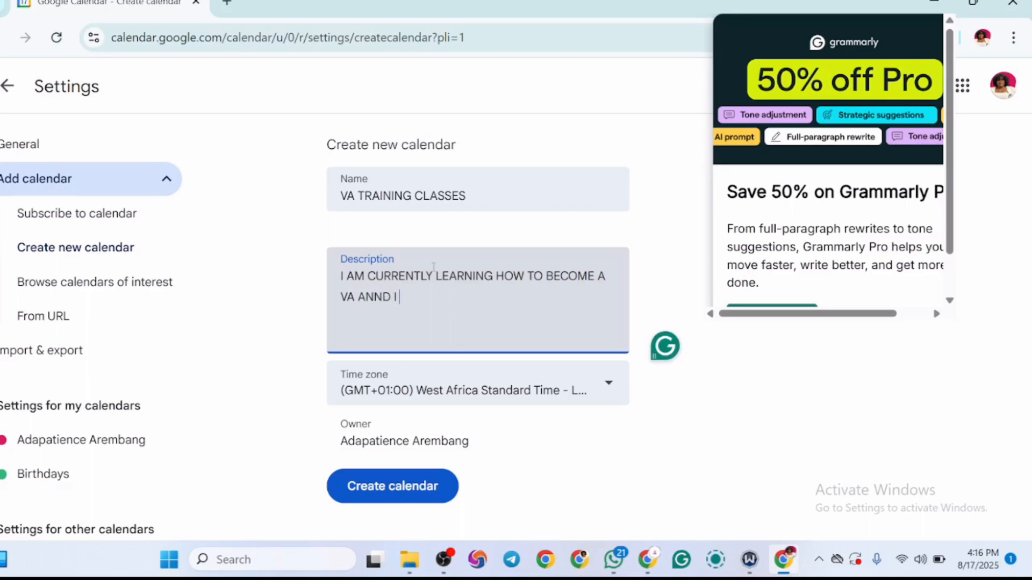
{"action": "type", "text": " WANT TO "}
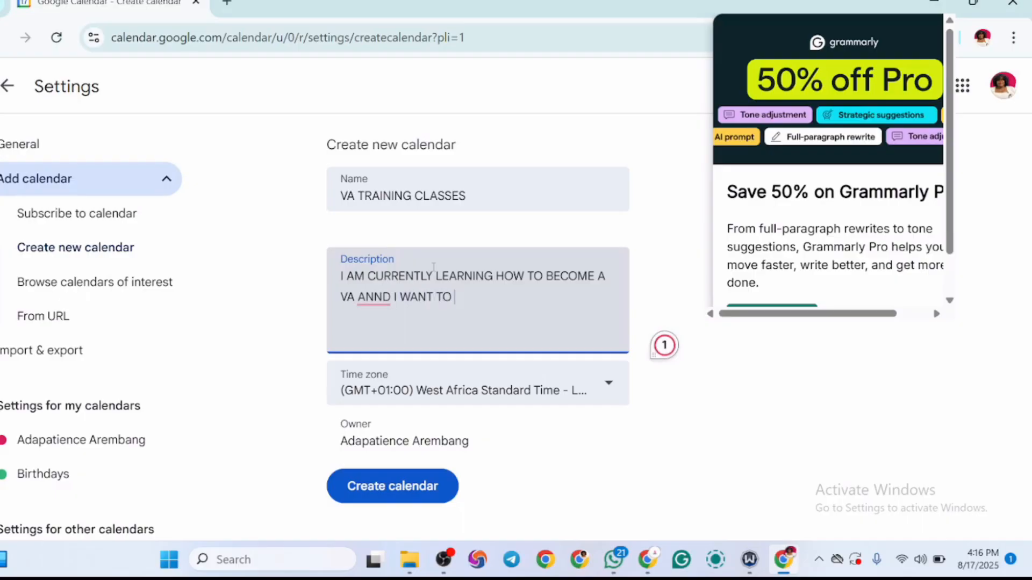
{"action": "type", "text": "MEET UP A"}
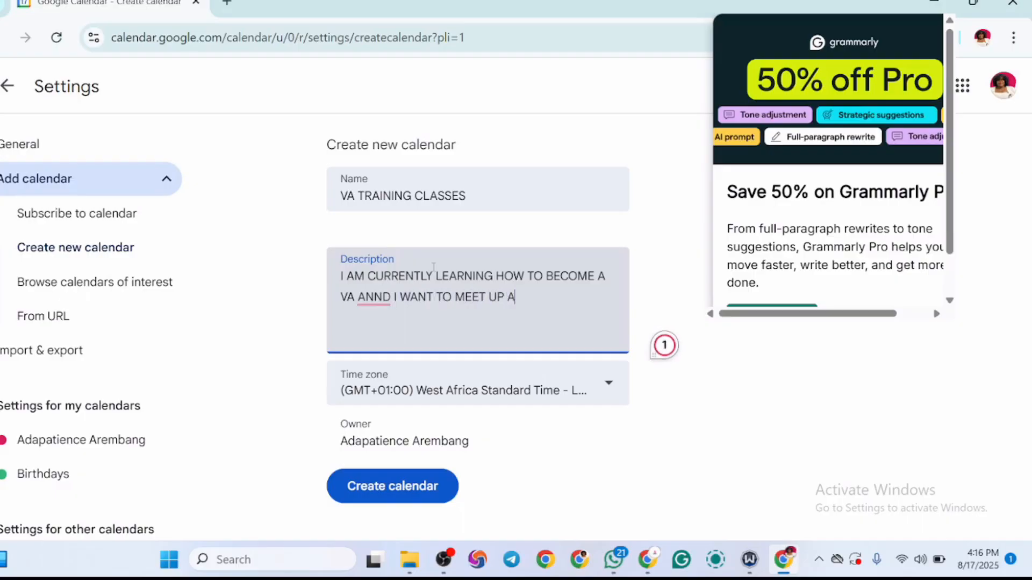
{"action": "key", "text": "BackSpace"}
{"action": "type", "text": "ON ALL ACTIVITIES"}
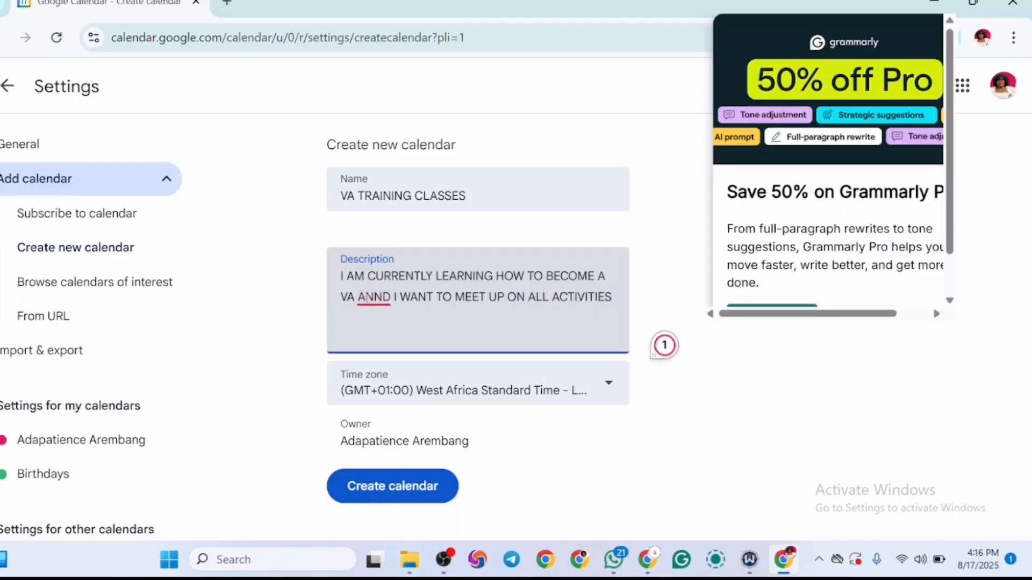
Step: Correct the misspelled "ANND" to "AND" in the description and dismiss the Grammarly pop-up
{"action": "left_click", "coordinate": [377, 299]}
{"action": "left_click", "coordinate": [373, 339]}
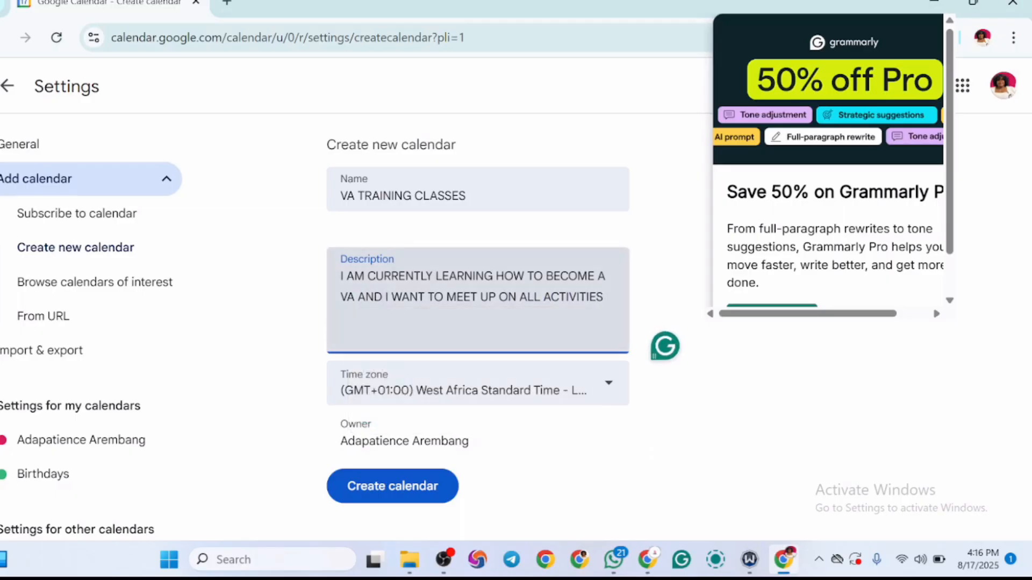
{"action": "left_click", "coordinate": [869, 397]}
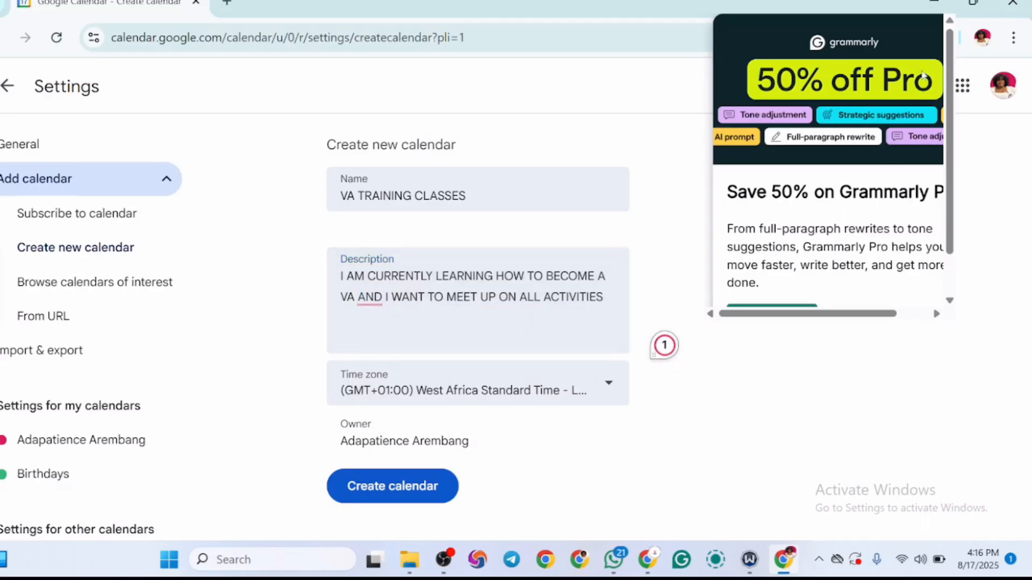
{"action": "left_click", "coordinate": [655, 78]}
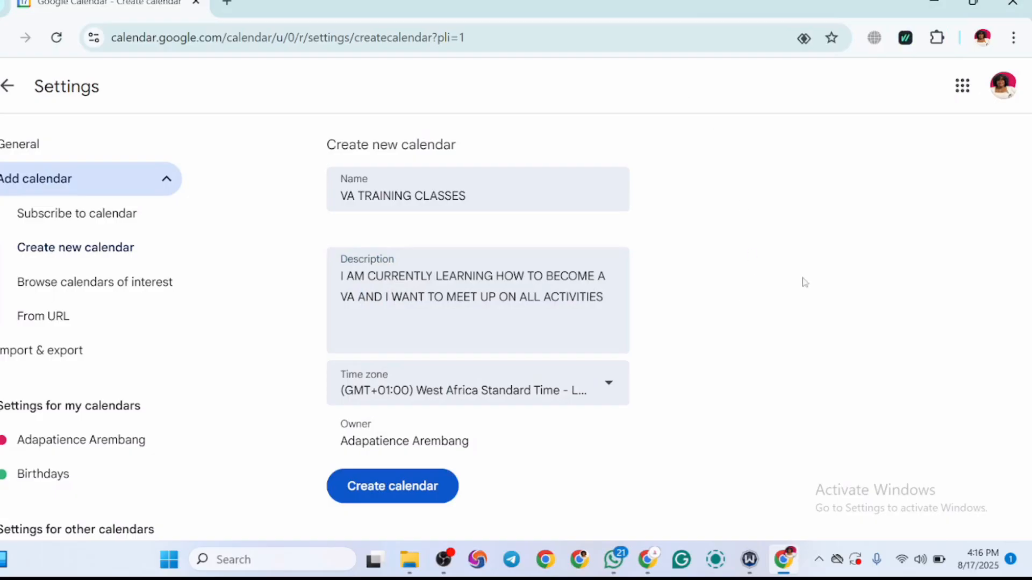
Step: Check the time zone choices, keep West Africa Standard Time, and create the VA TRAINING CLASSES calendar
{"action": "left_click", "coordinate": [611, 385]}
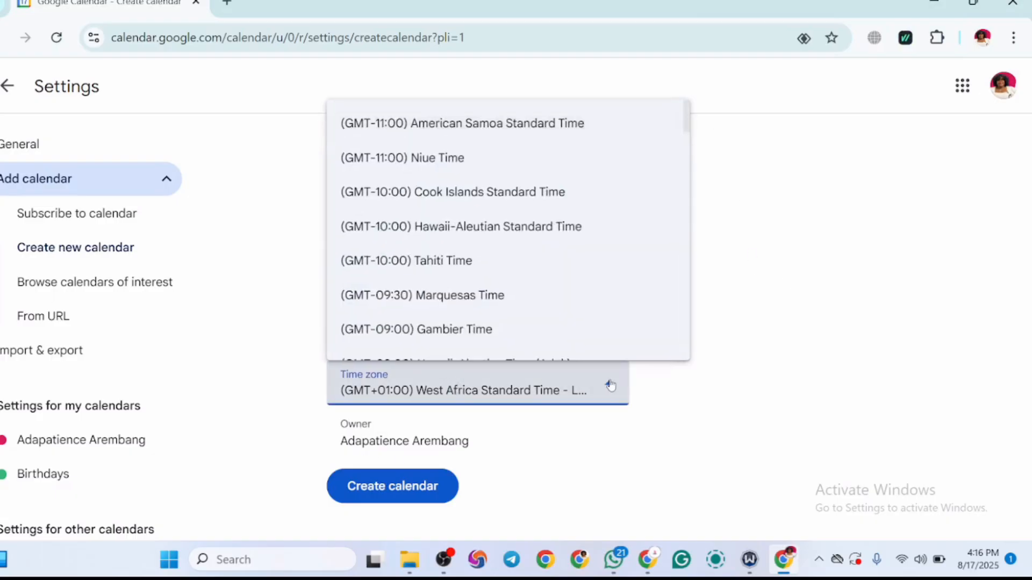
{"action": "left_click", "coordinate": [610, 385]}
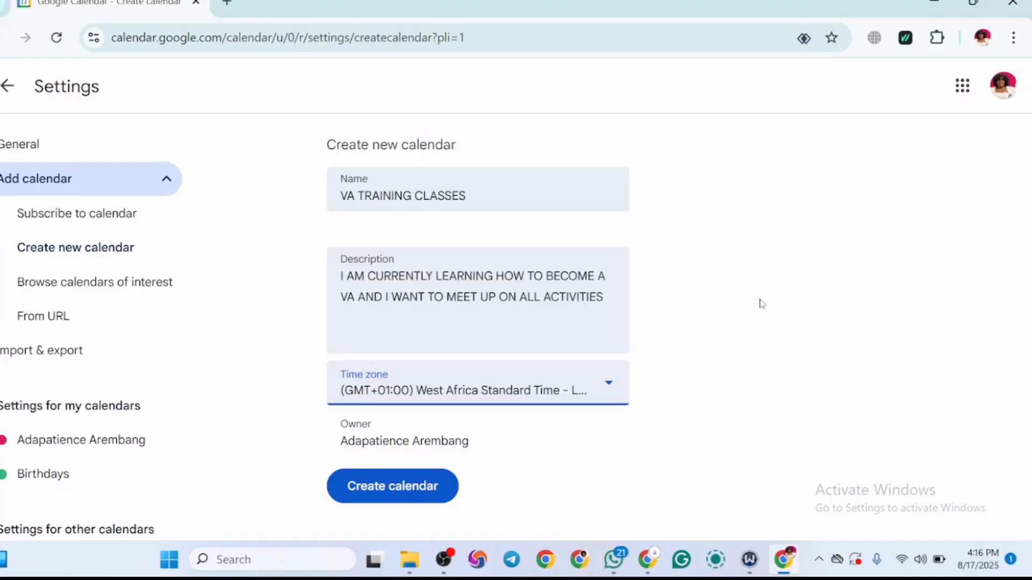
{"action": "left_click", "coordinate": [396, 487]}
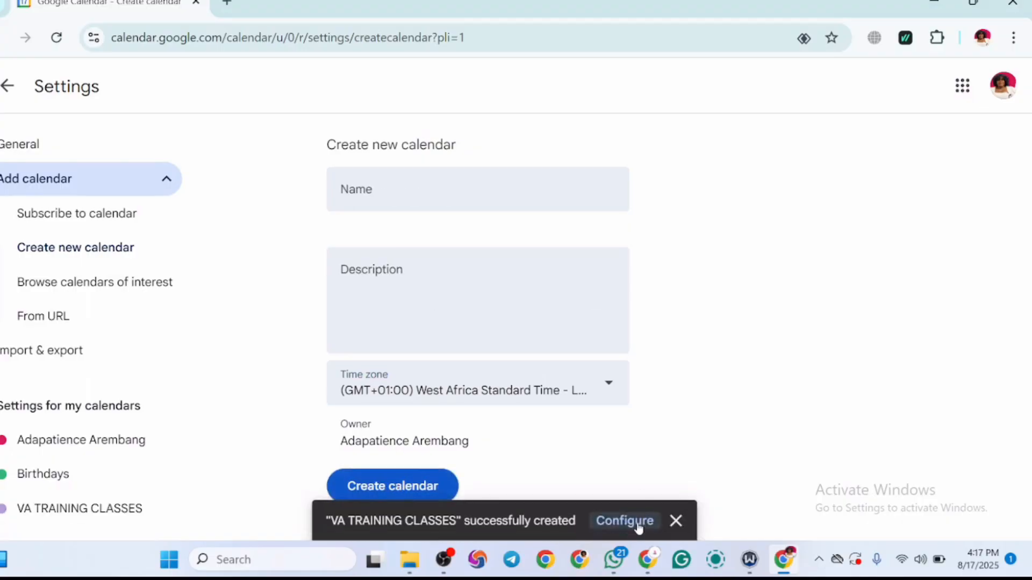
Step: Open the configuration of the VA TRAINING CLASSES calendar and look through its access permissions and sharing settings
{"action": "left_click", "coordinate": [625, 520]}
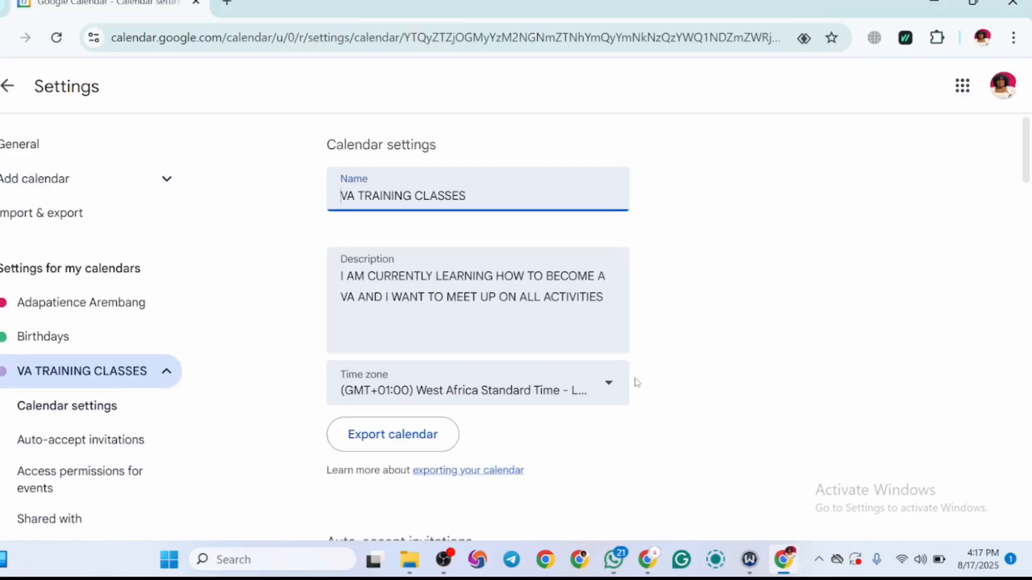
{"action": "left_click_drag", "start_coordinate": [1028, 156], "coordinate": [1028, 236]}
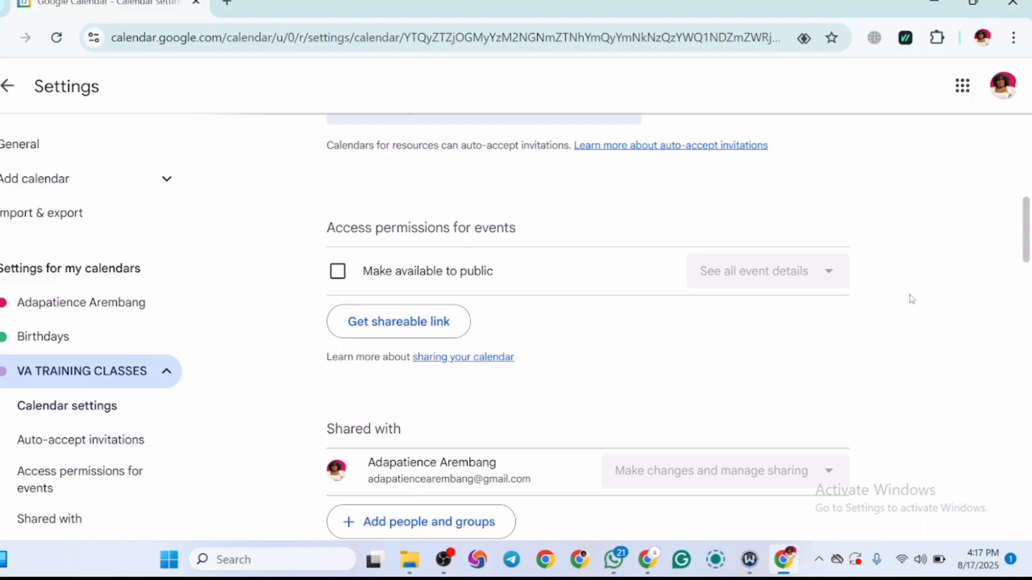
{"action": "left_click_drag", "start_coordinate": [1028, 233], "coordinate": [1028, 272]}
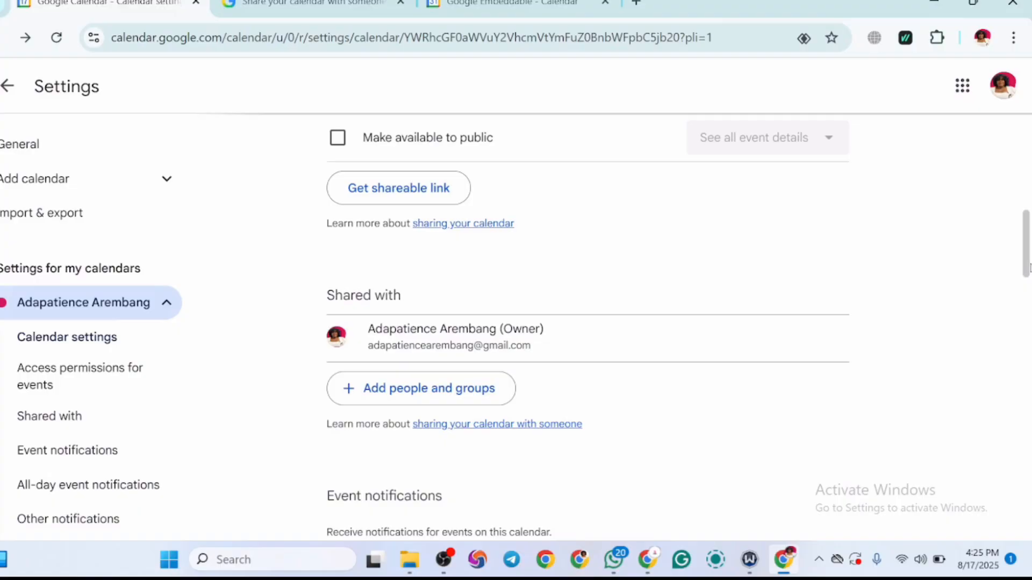
Step: Try to make the owner's main calendar available to the public in its event access permissions
{"action": "left_click_drag", "start_coordinate": [1029, 268], "coordinate": [1029, 259]}
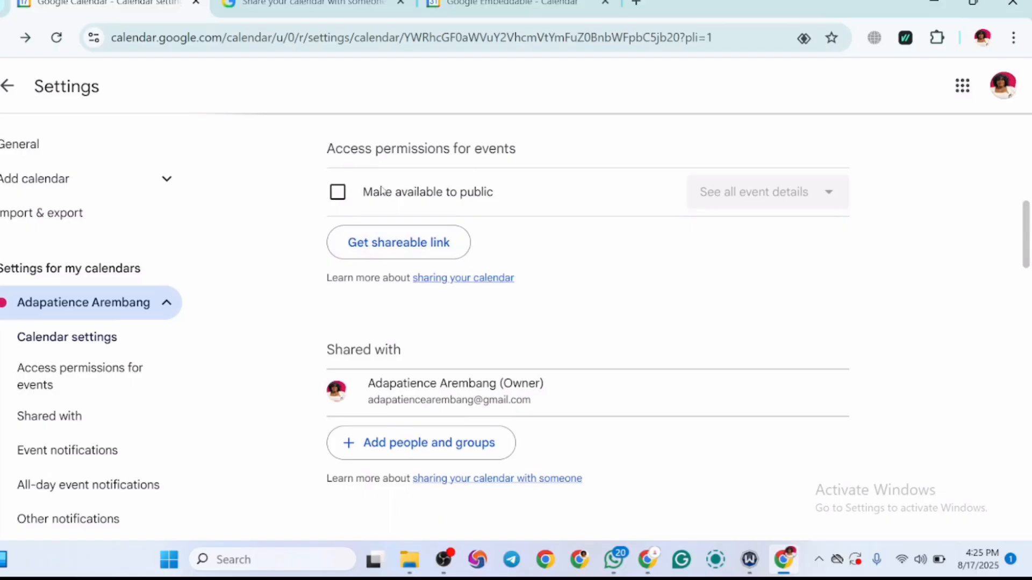
{"action": "left_click", "coordinate": [338, 192]}
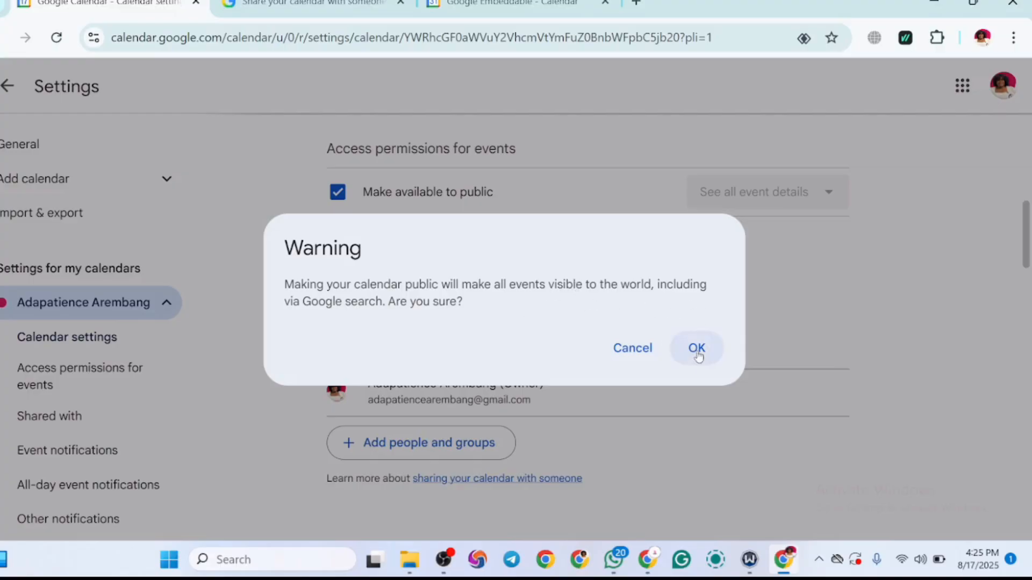
{"action": "left_click", "coordinate": [633, 350]}
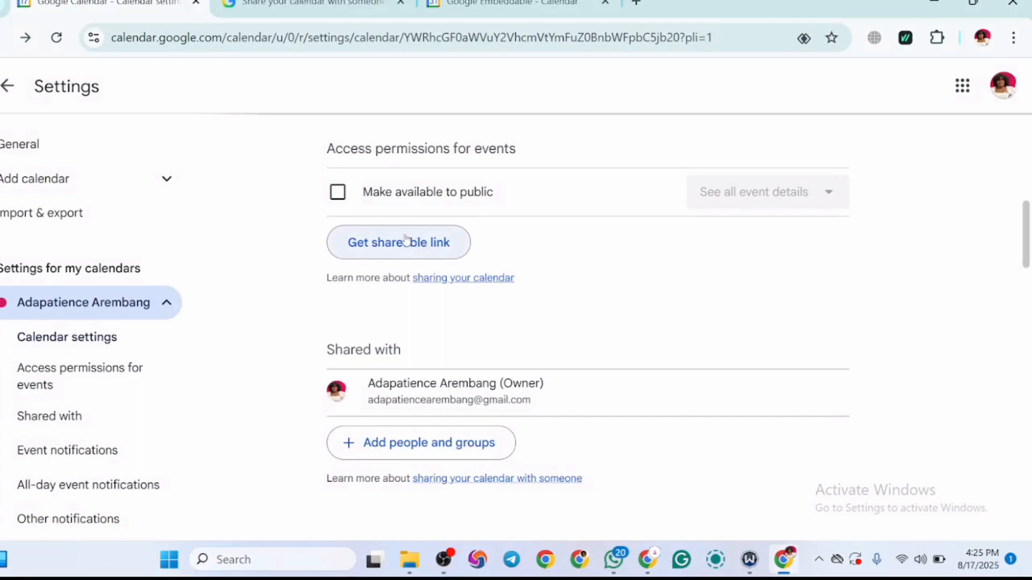
Step: Get the main calendar's shareable link, copy it and close the link dialog
{"action": "left_click", "coordinate": [458, 251]}
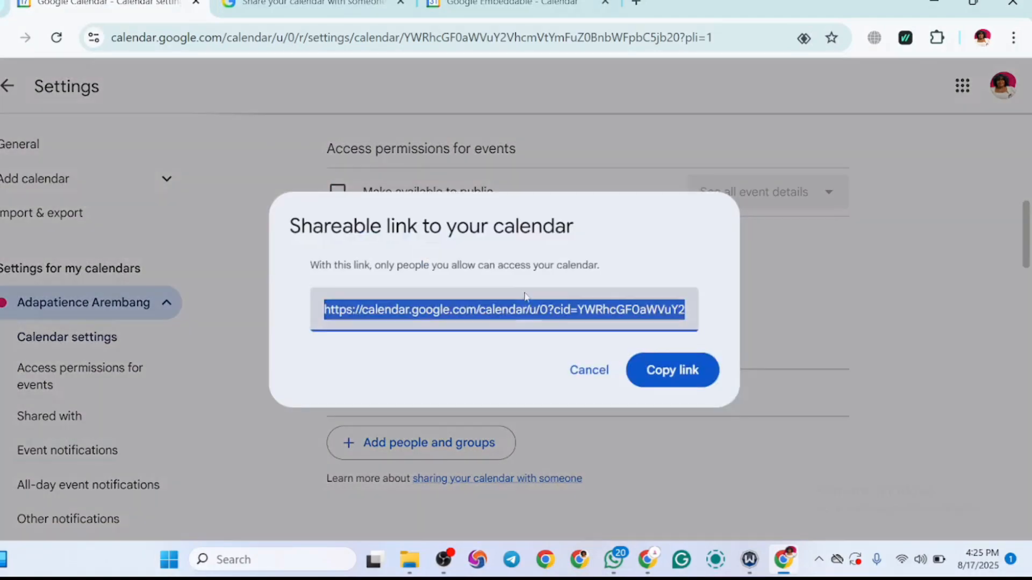
{"action": "left_click", "coordinate": [668, 373]}
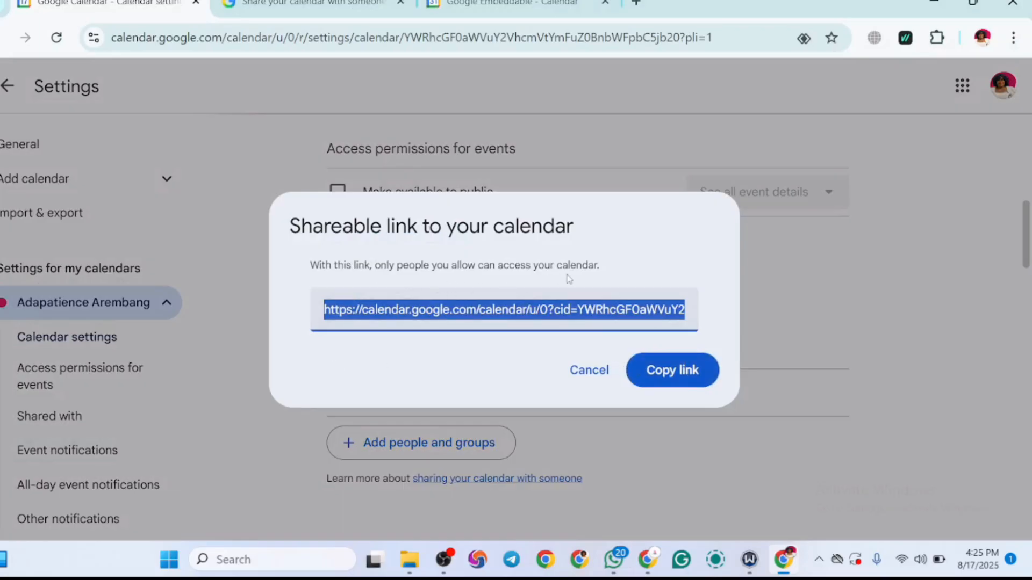
{"action": "left_click", "coordinate": [833, 308]}
Step: Share the main calendar with Ada virtual Growth Academy, granting the "Make changes and manage sharing" permission, and send the invitation
{"action": "scroll", "coordinate": [833, 308], "scroll_direction": "down", "scroll_amount": 2}
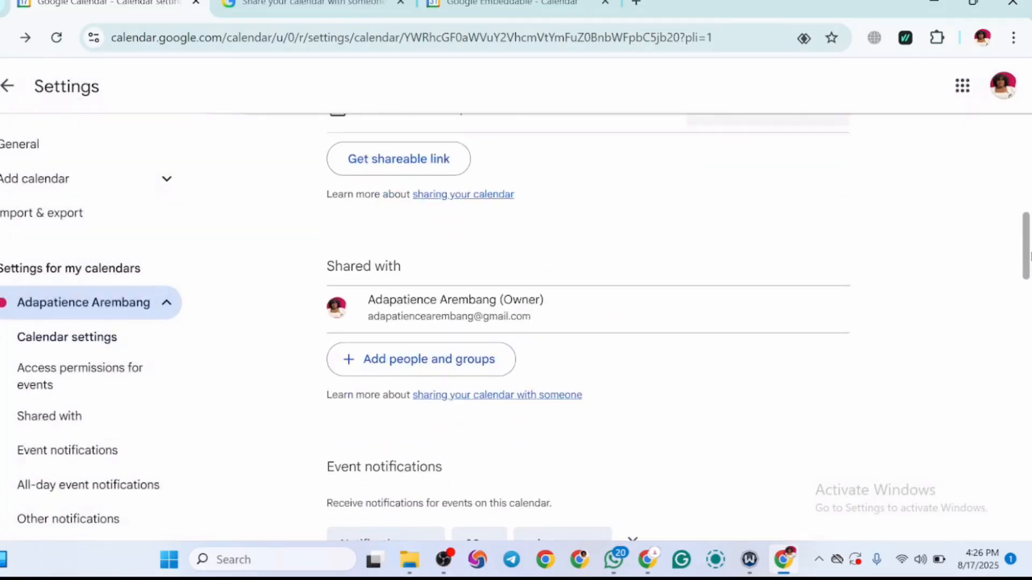
{"action": "scroll", "coordinate": [833, 308], "scroll_direction": "down", "scroll_amount": 2}
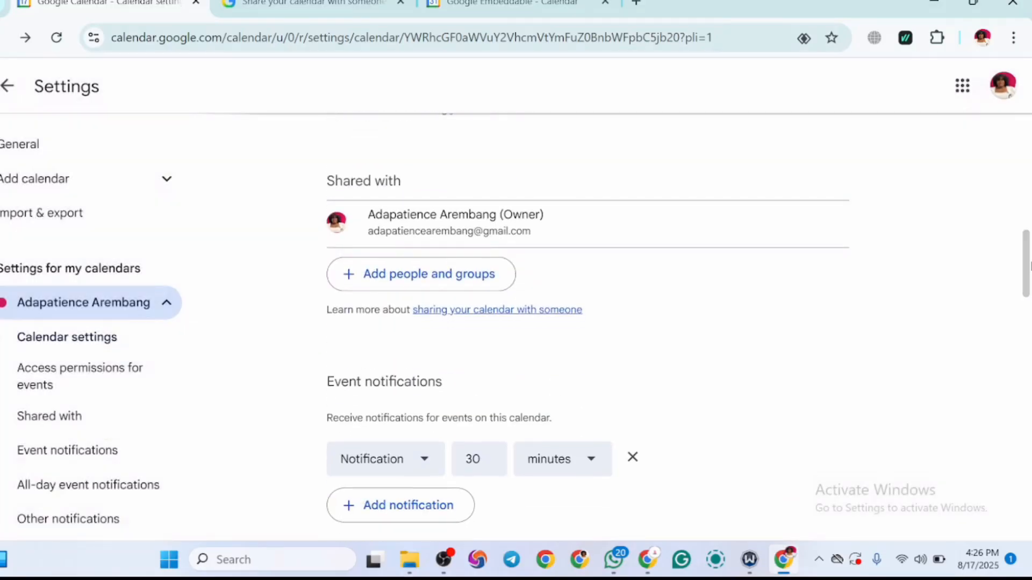
{"action": "left_click", "coordinate": [438, 289]}
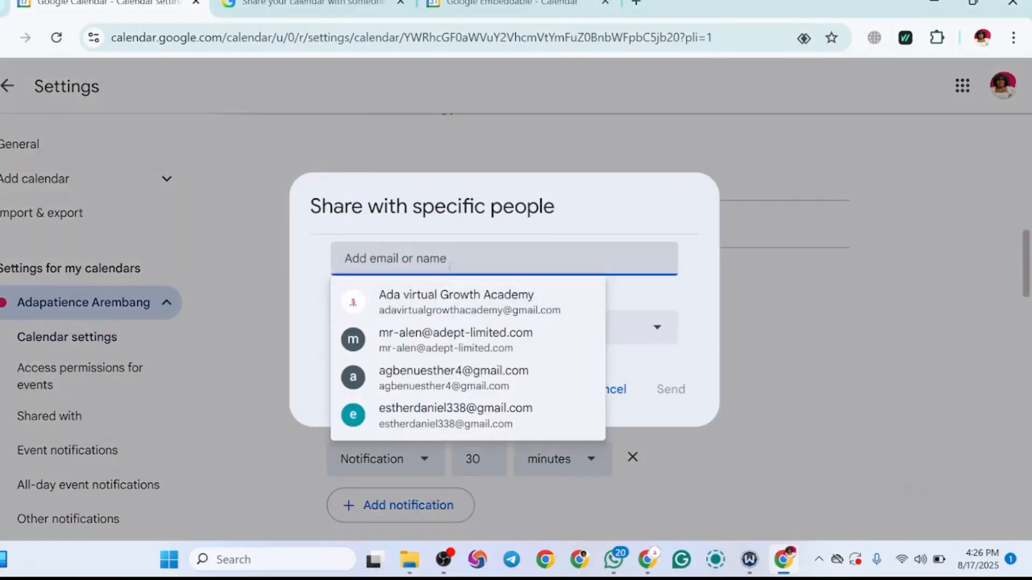
{"action": "left_click", "coordinate": [441, 299]}
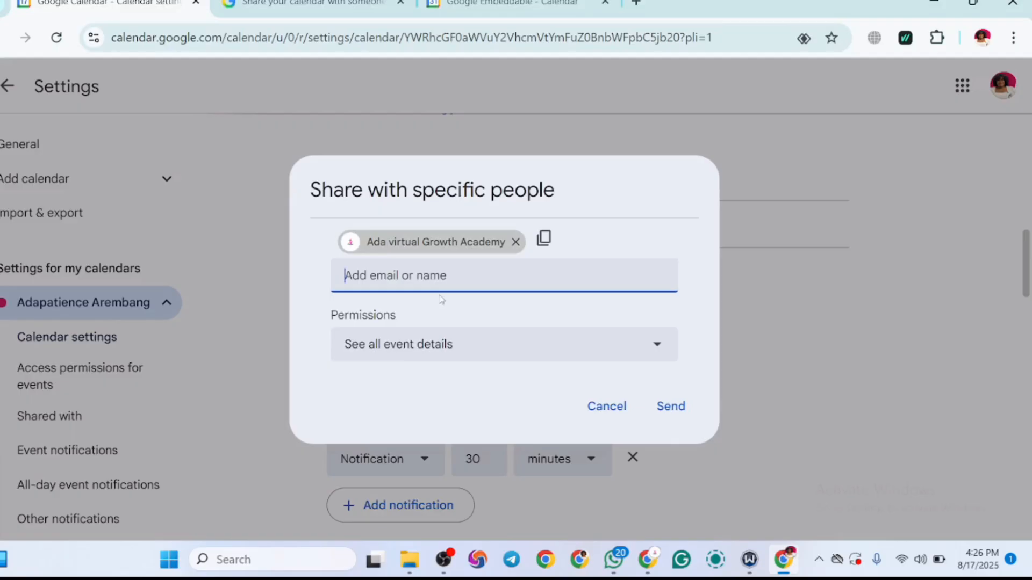
{"action": "left_click", "coordinate": [446, 344]}
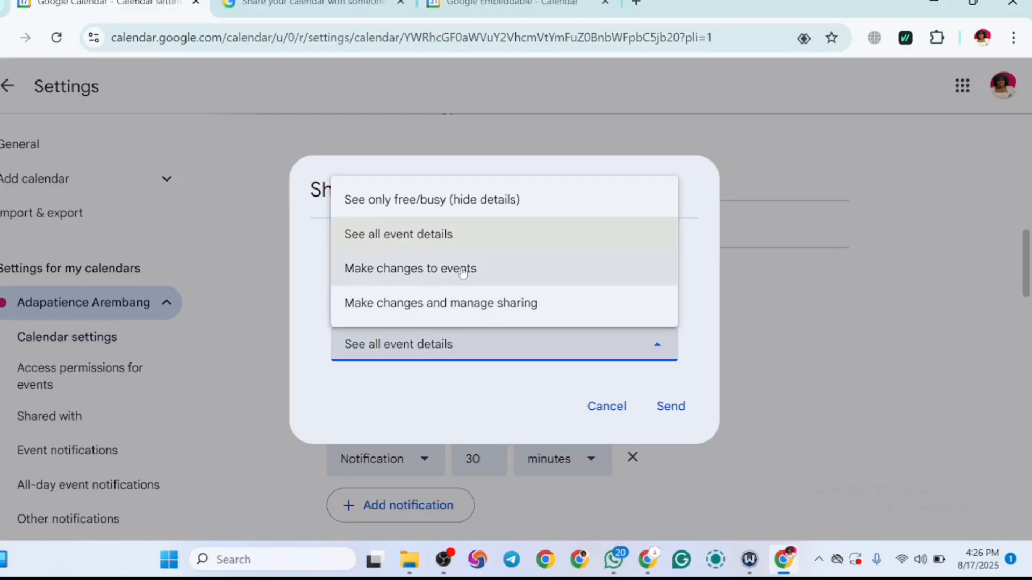
{"action": "left_click", "coordinate": [500, 275]}
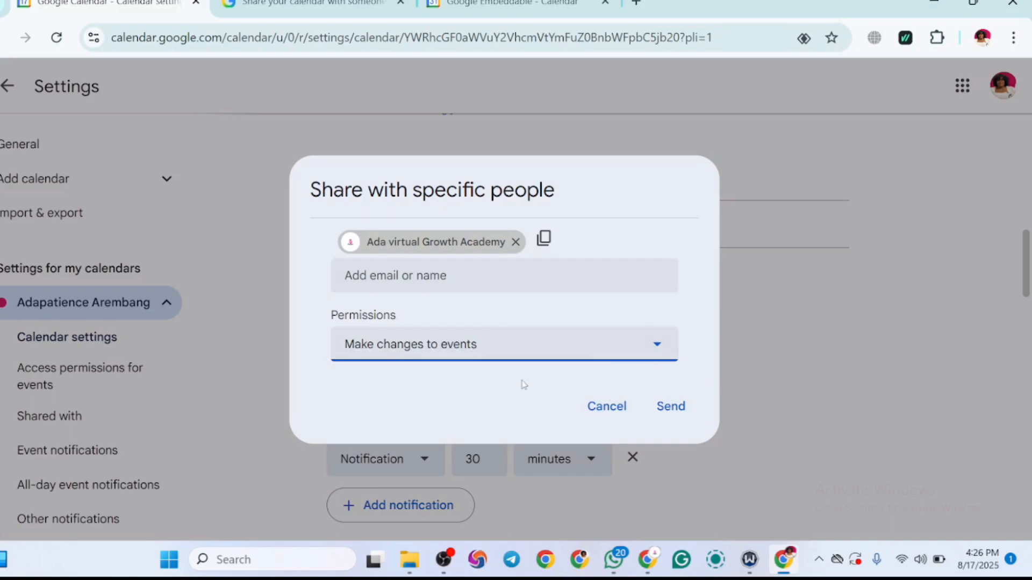
{"action": "left_click", "coordinate": [641, 353]}
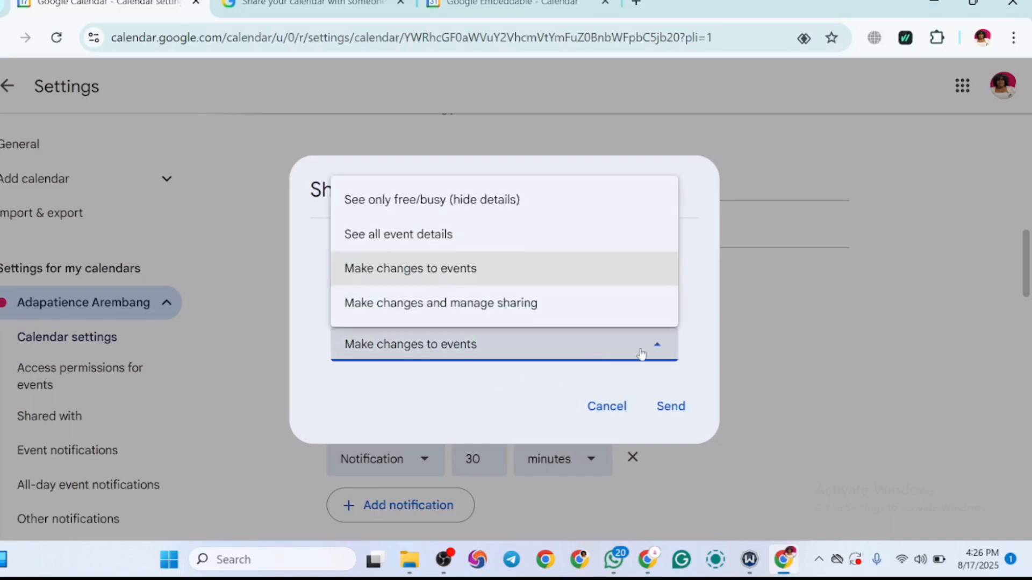
{"action": "left_click", "coordinate": [522, 303]}
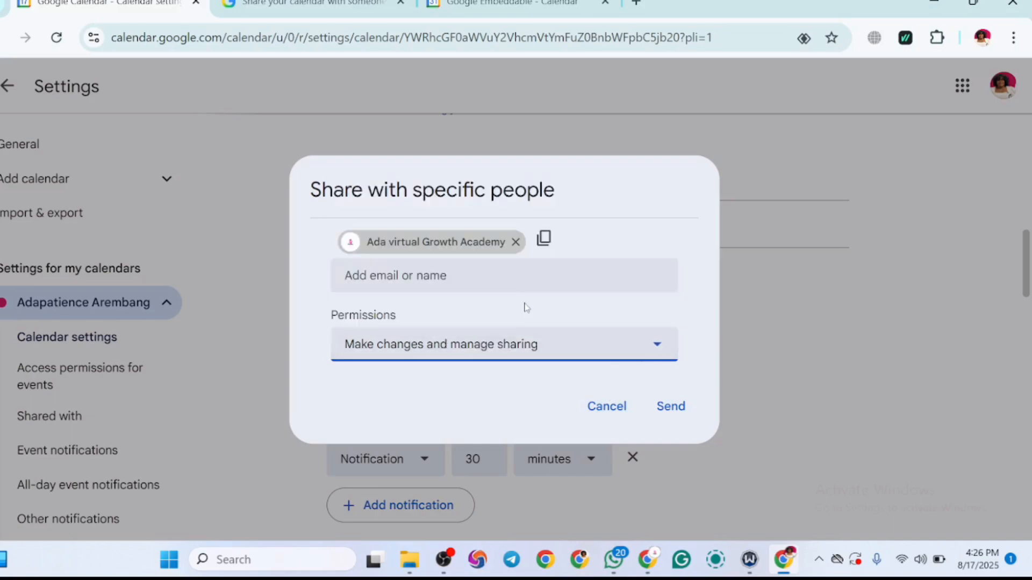
{"action": "left_click", "coordinate": [676, 404]}
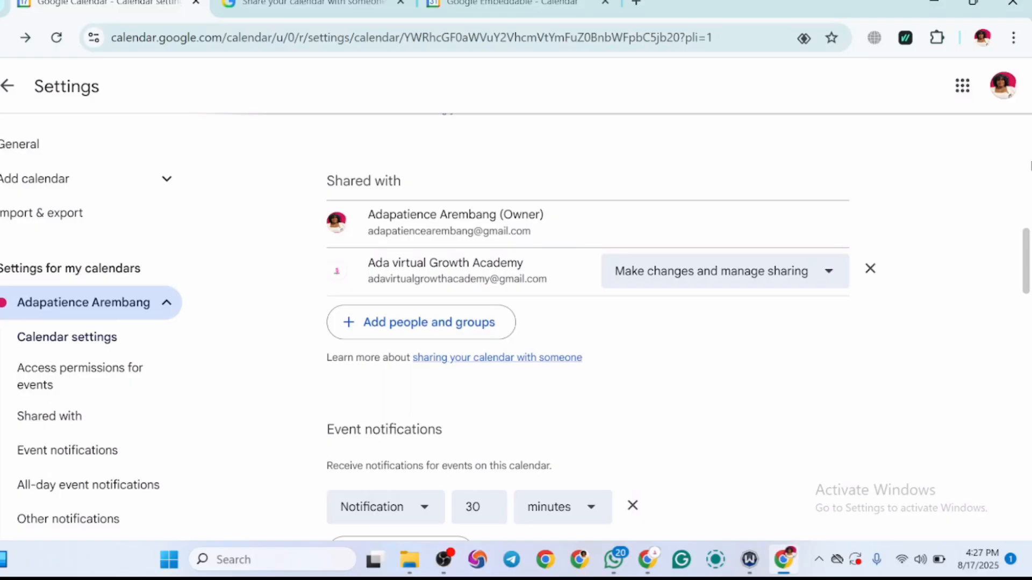
Step: Examine the event notification settings of the main calendar, including the available time units
{"action": "left_click_drag", "start_coordinate": [1026, 278], "coordinate": [1026, 306]}
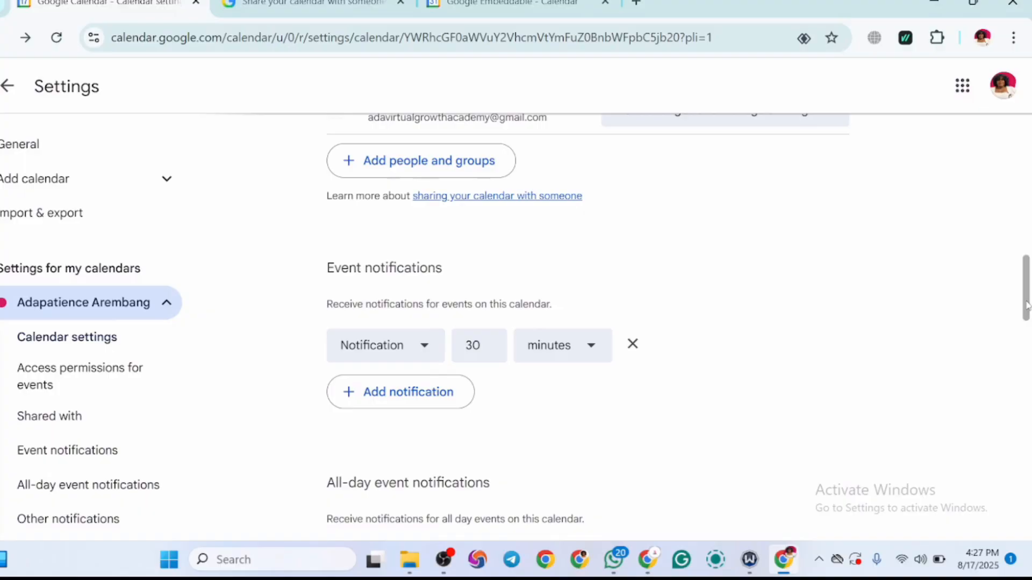
{"action": "mouse_move", "coordinate": [1026, 306]}
{"action": "left_mouse_down"}
{"action": "mouse_move", "coordinate": [1025, 296]}
{"action": "mouse_move", "coordinate": [1025, 329]}
{"action": "mouse_move", "coordinate": [1026, 305]}
{"action": "mouse_move", "coordinate": [1027, 314]}
{"action": "left_mouse_up"}
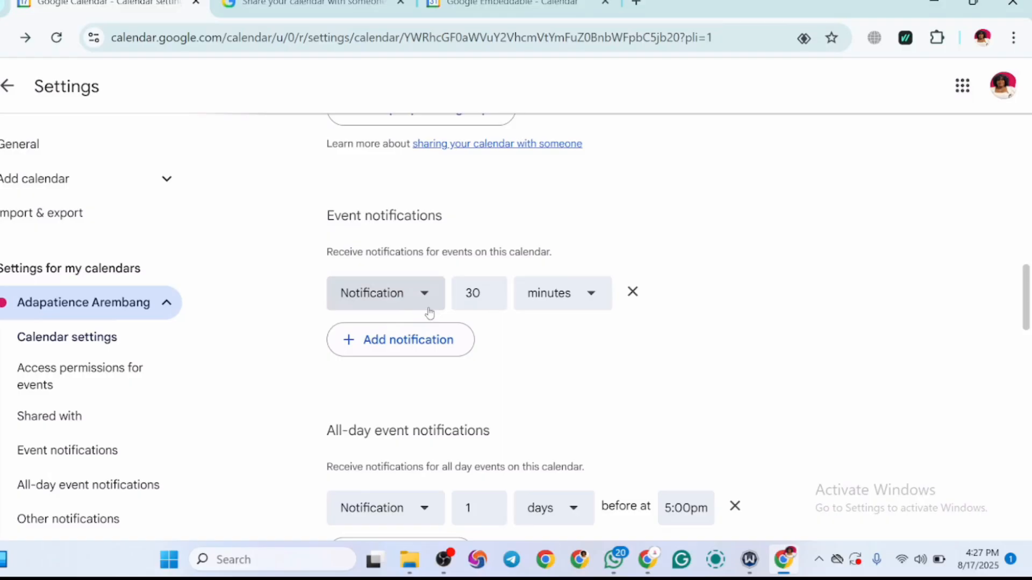
{"action": "left_click", "coordinate": [588, 297]}
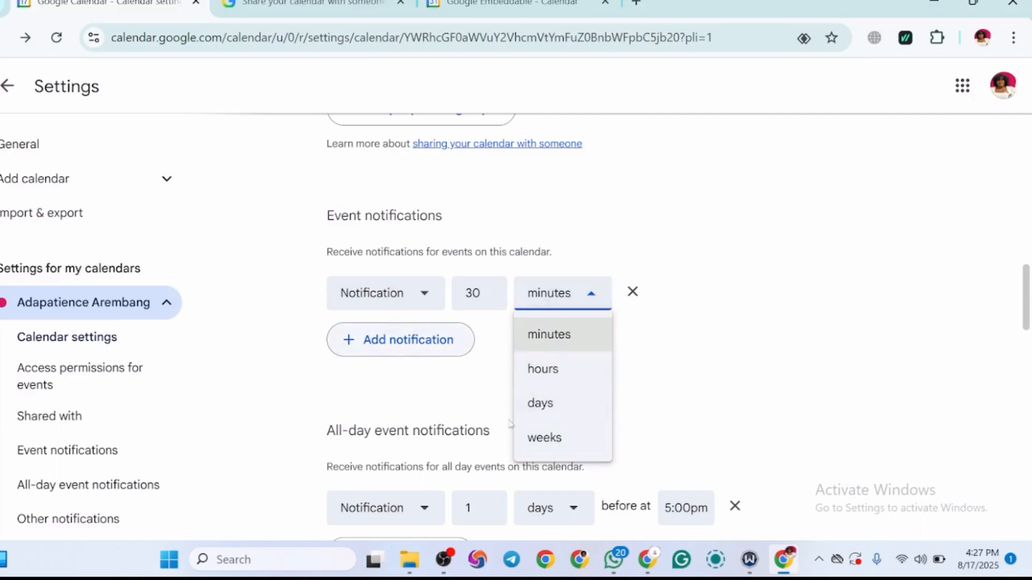
{"action": "left_click", "coordinate": [376, 341]}
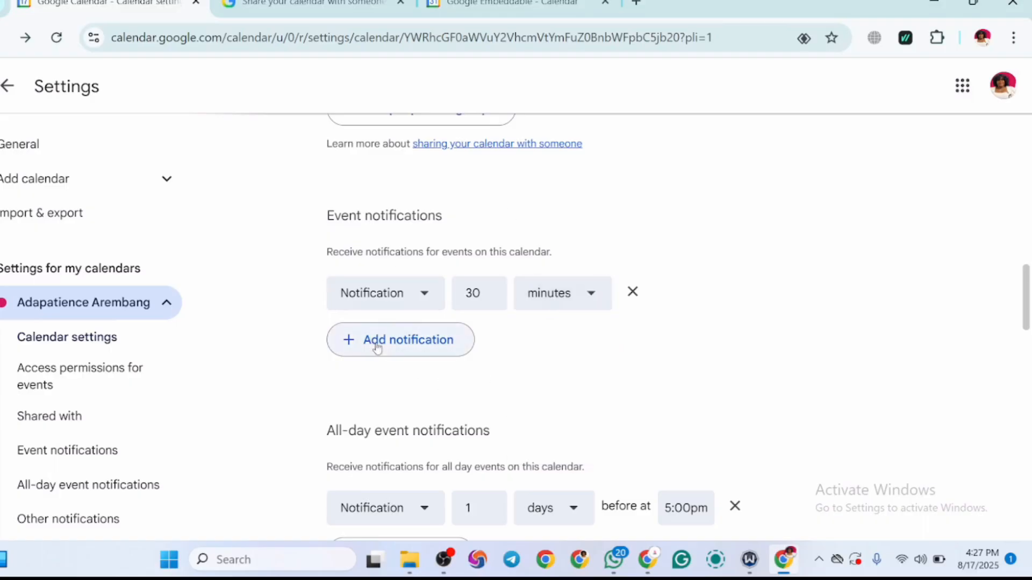
Step: Add a second event notification to the main calendar, set to 1 day before
{"action": "left_click", "coordinate": [376, 342]}
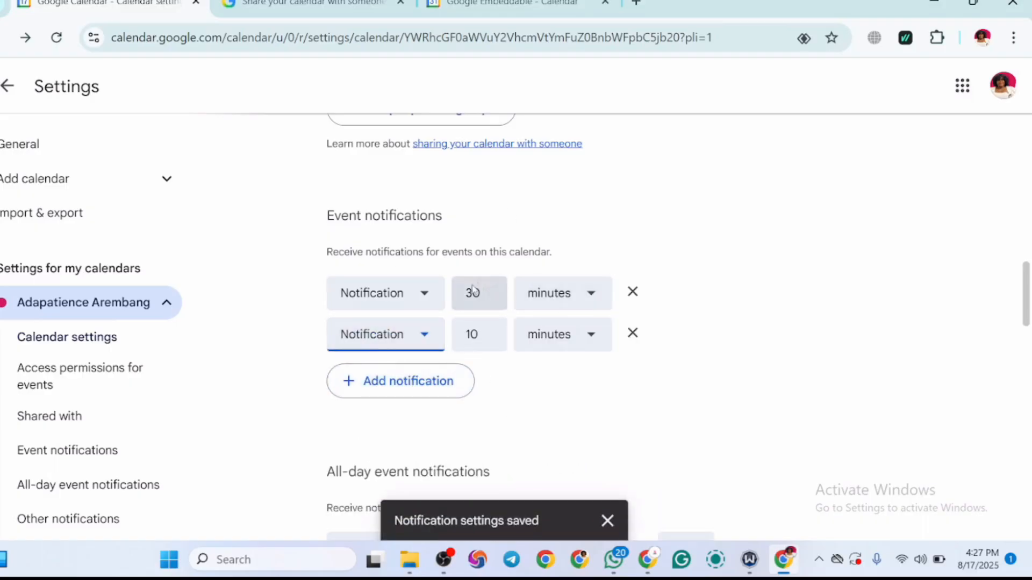
{"action": "left_click", "coordinate": [584, 341]}
{"action": "left_click", "coordinate": [571, 259]}
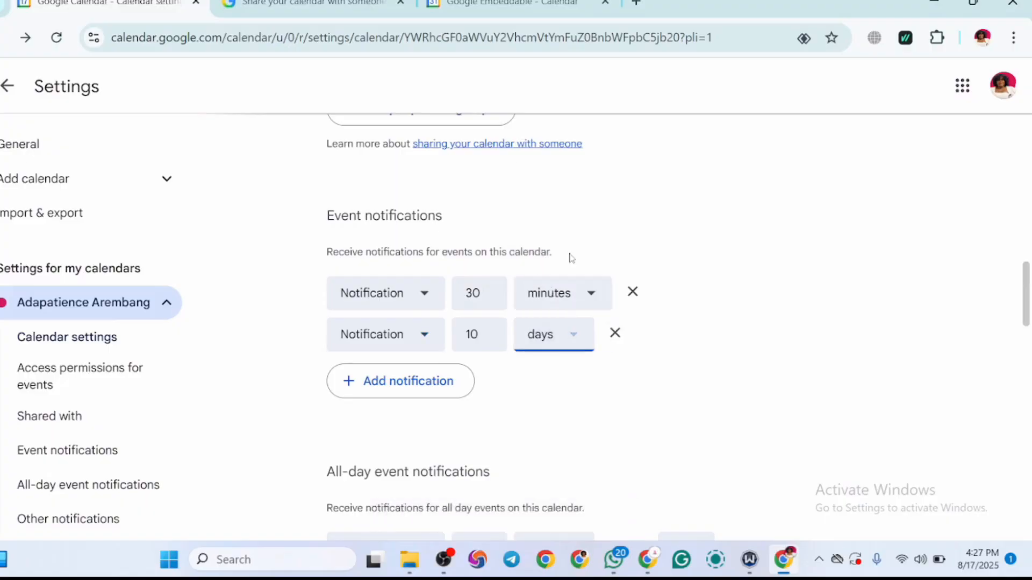
{"action": "left_click", "coordinate": [488, 340]}
{"action": "left_click", "coordinate": [488, 340]}
{"action": "left_click", "coordinate": [488, 341]}
{"action": "left_click", "coordinate": [488, 341]}
{"action": "left_click", "coordinate": [488, 341]}
{"action": "left_click", "coordinate": [488, 340]}
{"action": "left_click", "coordinate": [488, 341]}
{"action": "left_click", "coordinate": [489, 340]}
{"action": "left_click", "coordinate": [489, 340]}
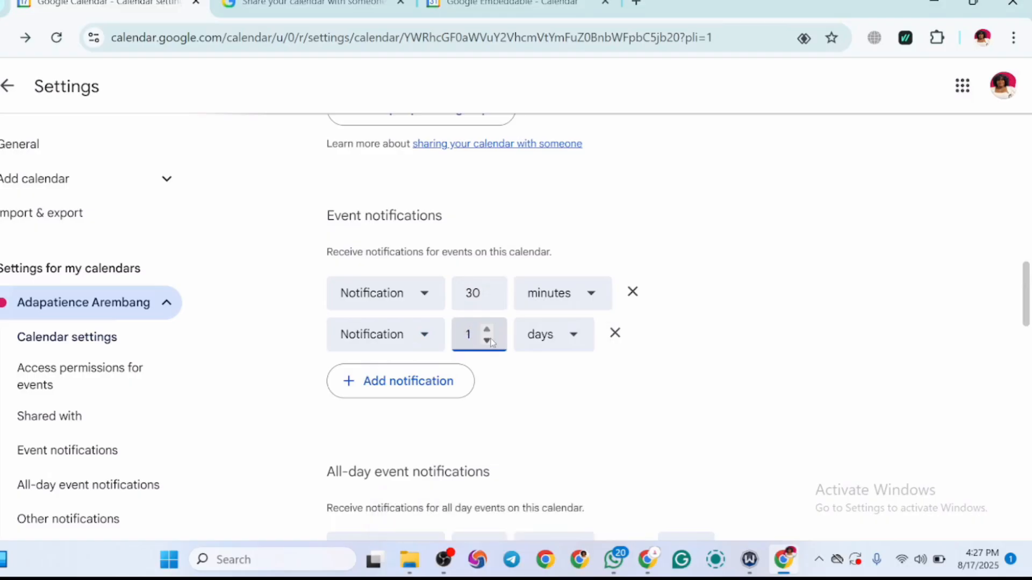
{"action": "left_click", "coordinate": [518, 379]}
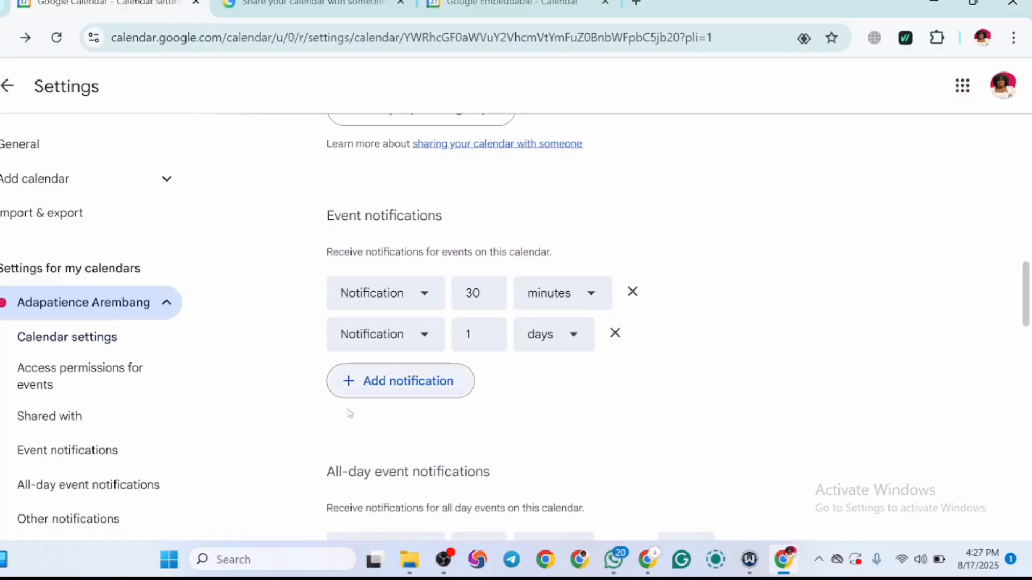
Step: Set the main calendar's daily agenda notification to Email, leaving the changed events option as it is
{"action": "left_click_drag", "start_coordinate": [1026, 295], "coordinate": [1025, 342]}
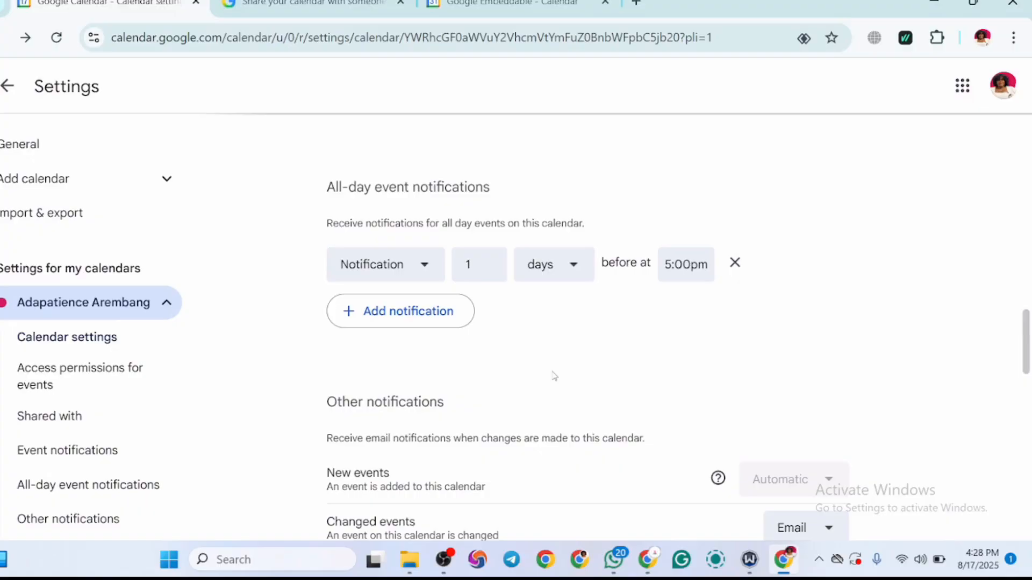
{"action": "left_click_drag", "start_coordinate": [1025, 360], "coordinate": [1025, 404]}
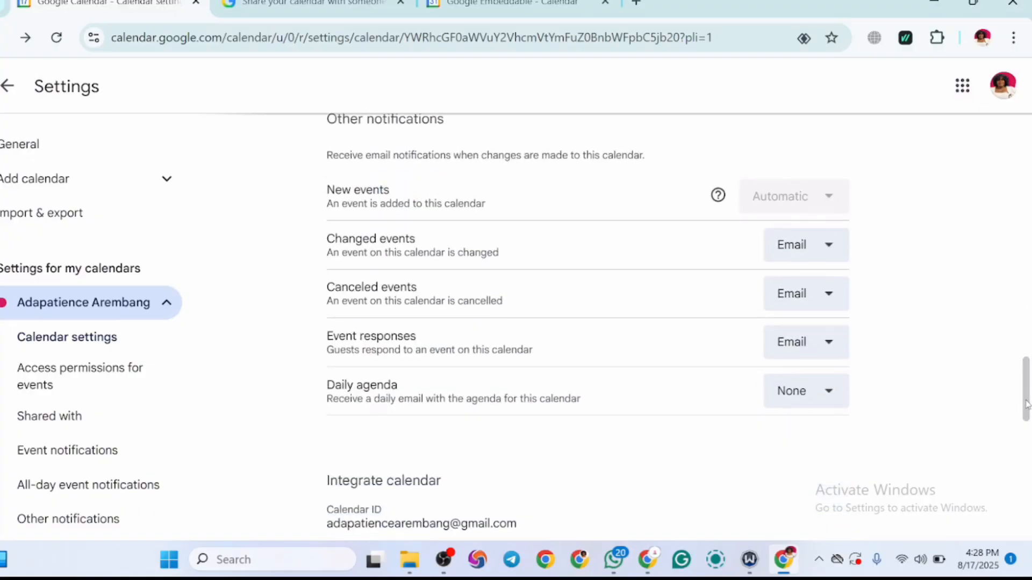
{"action": "left_click", "coordinate": [830, 257]}
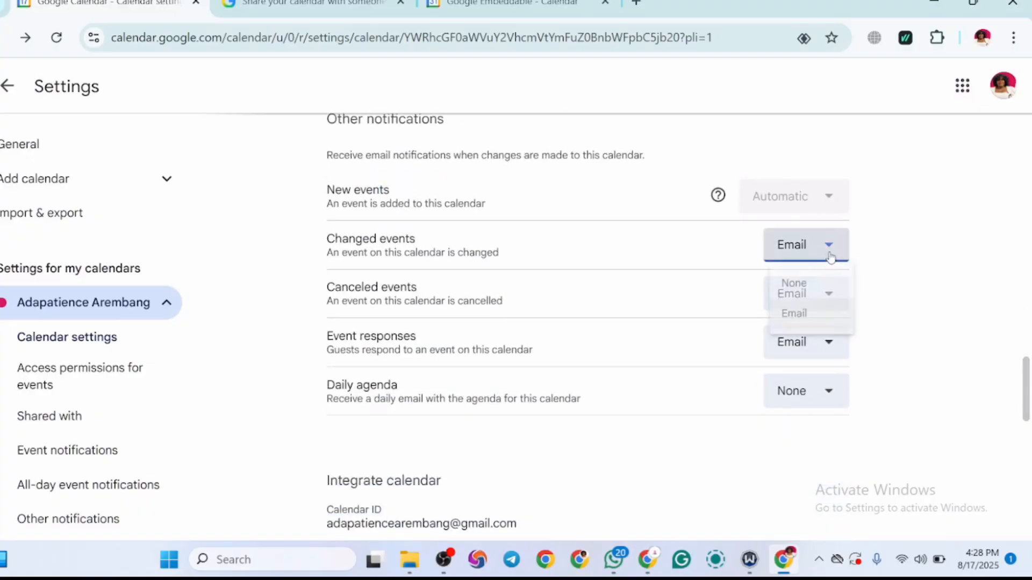
{"action": "left_click", "coordinate": [897, 287]}
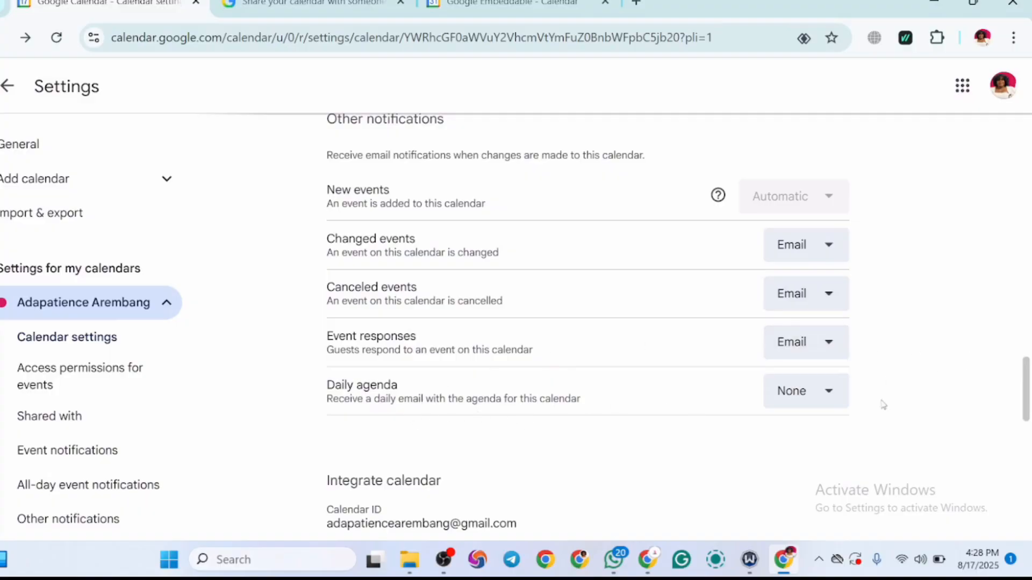
{"action": "left_click", "coordinate": [815, 394]}
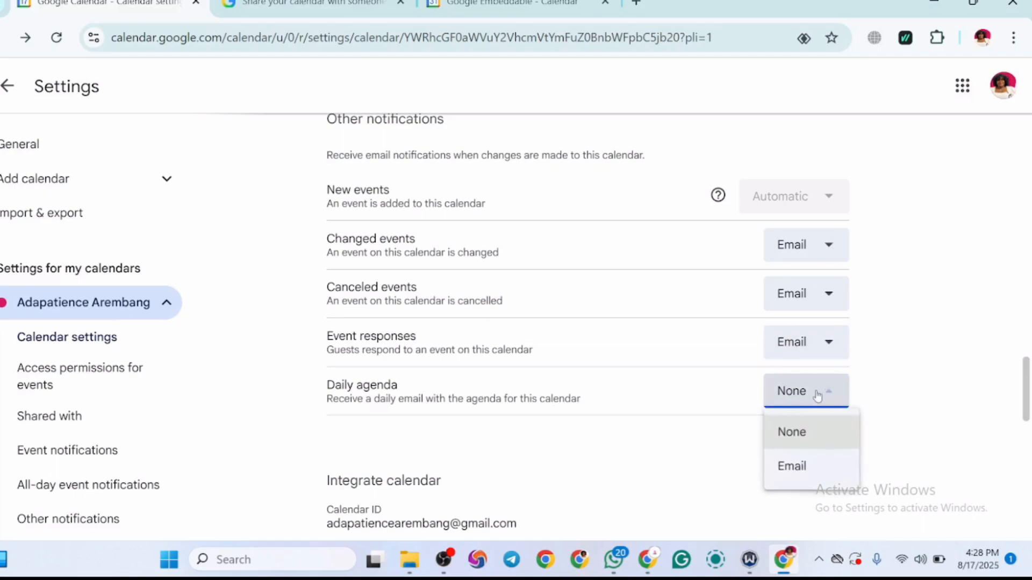
{"action": "left_click", "coordinate": [808, 465]}
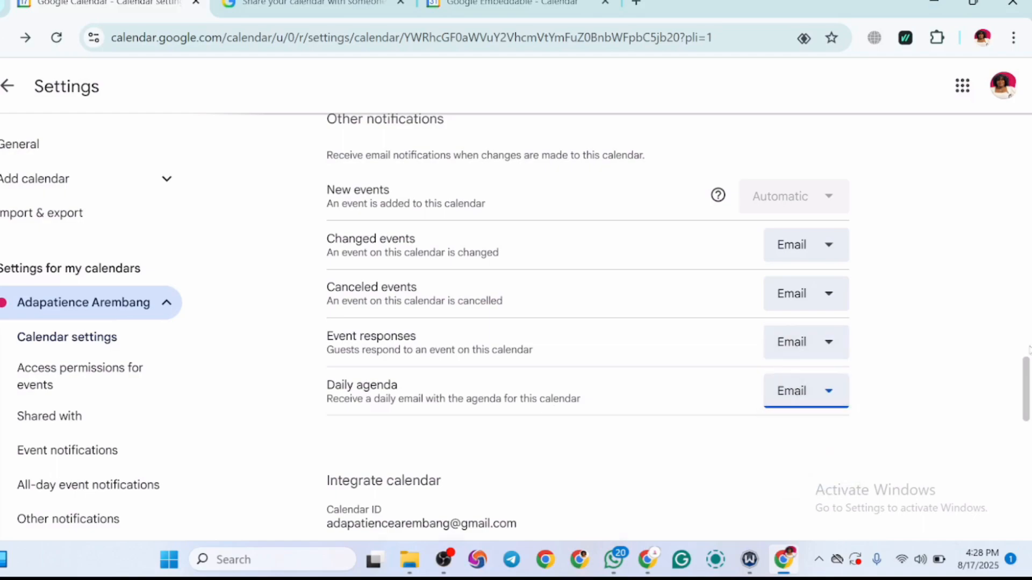
Step: Review the main calendar's integration and removal settings, and open the settings of the VA TRAINING CLASSES calendar
{"action": "scroll", "coordinate": [1027, 397], "scroll_direction": "down", "scroll_amount": 1}
{"action": "left_click_drag", "start_coordinate": [1027, 398], "coordinate": [1029, 510]}
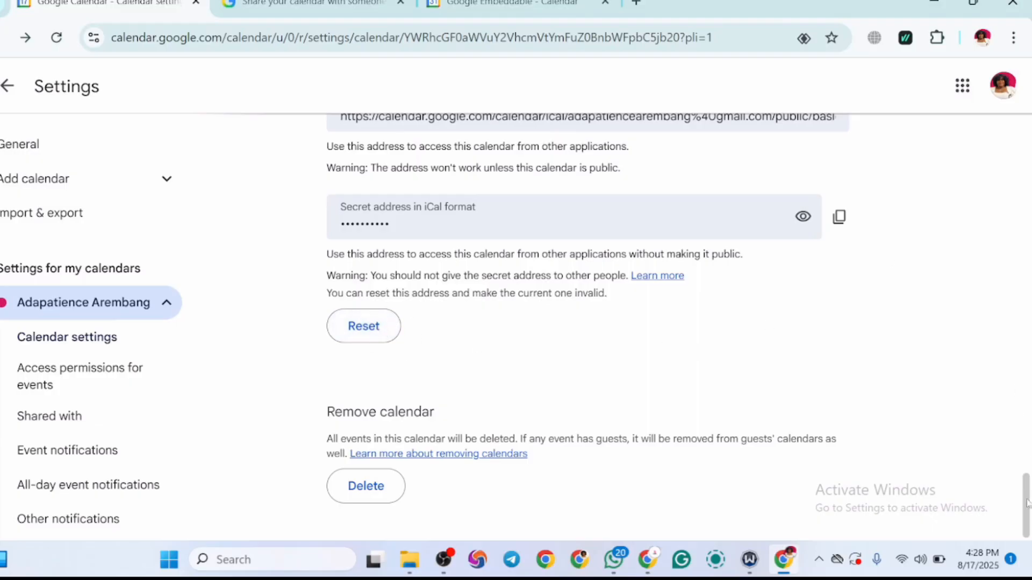
{"action": "left_click_drag", "start_coordinate": [1027, 506], "coordinate": [1001, 107]}
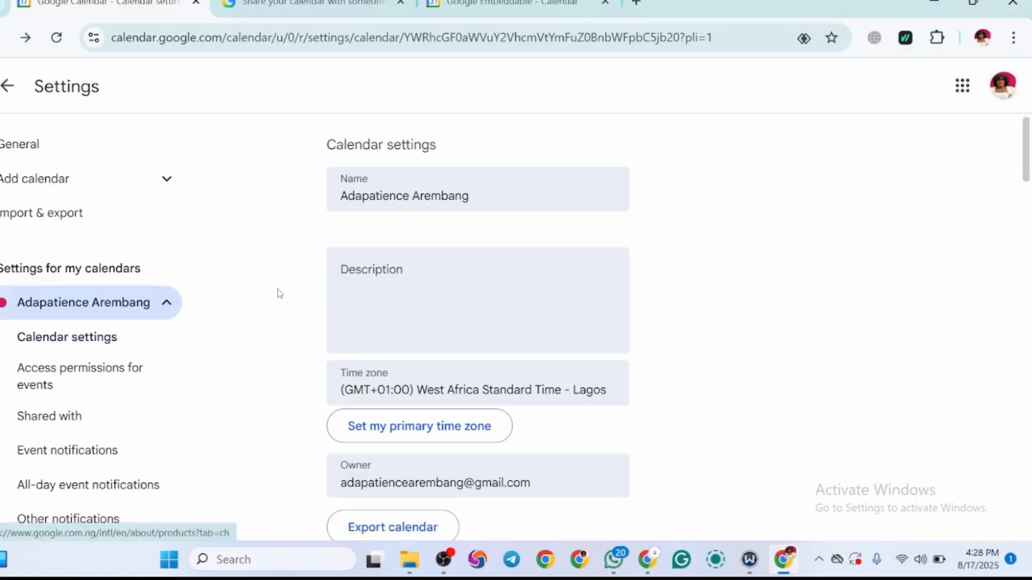
{"action": "left_click", "coordinate": [170, 308]}
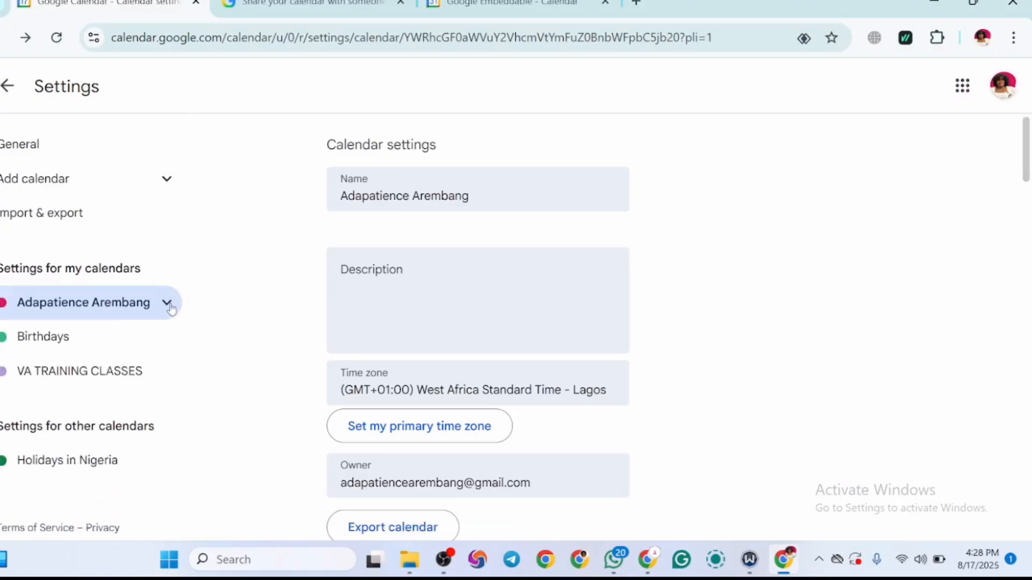
{"action": "left_click", "coordinate": [94, 375]}
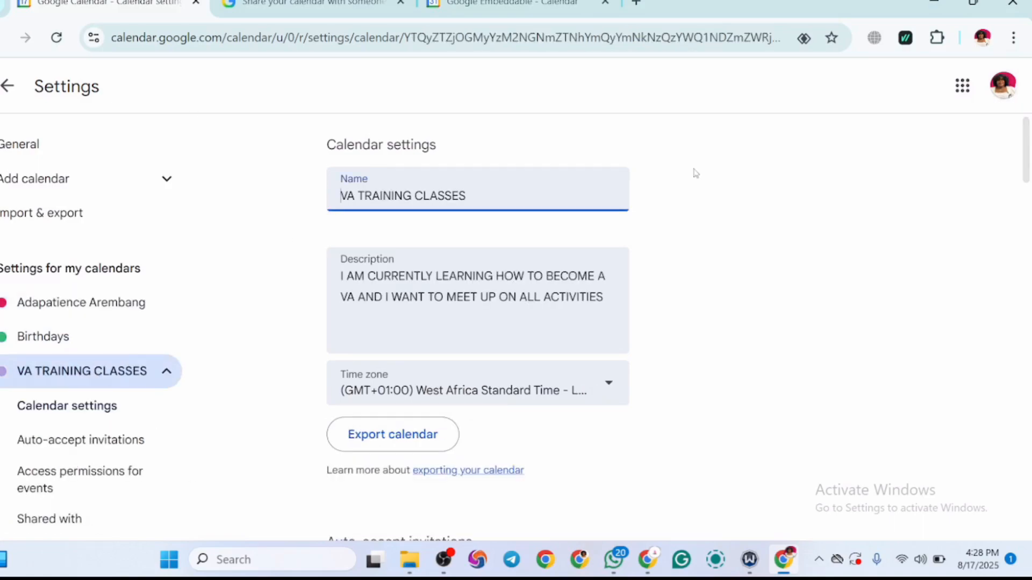
Step: Return to the calendar view and hide the Tasks, Birthdays and main calendars, keeping VA TRAINING CLASSES shown
{"action": "left_click", "coordinate": [16, 100]}
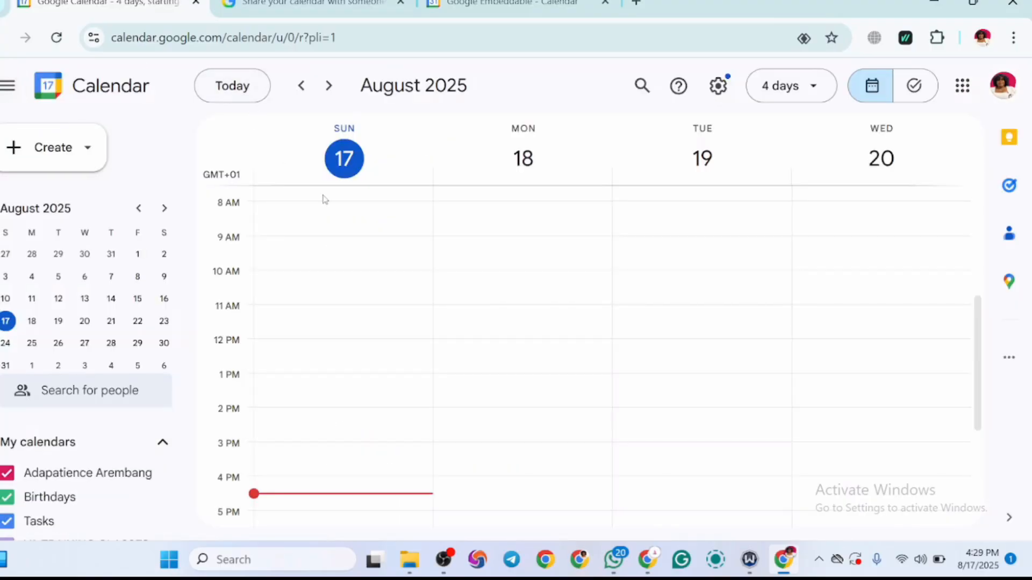
{"action": "scroll", "coordinate": [979, 350], "scroll_direction": "down", "scroll_amount": 1}
{"action": "left_click_drag", "start_coordinate": [981, 350], "coordinate": [981, 357]}
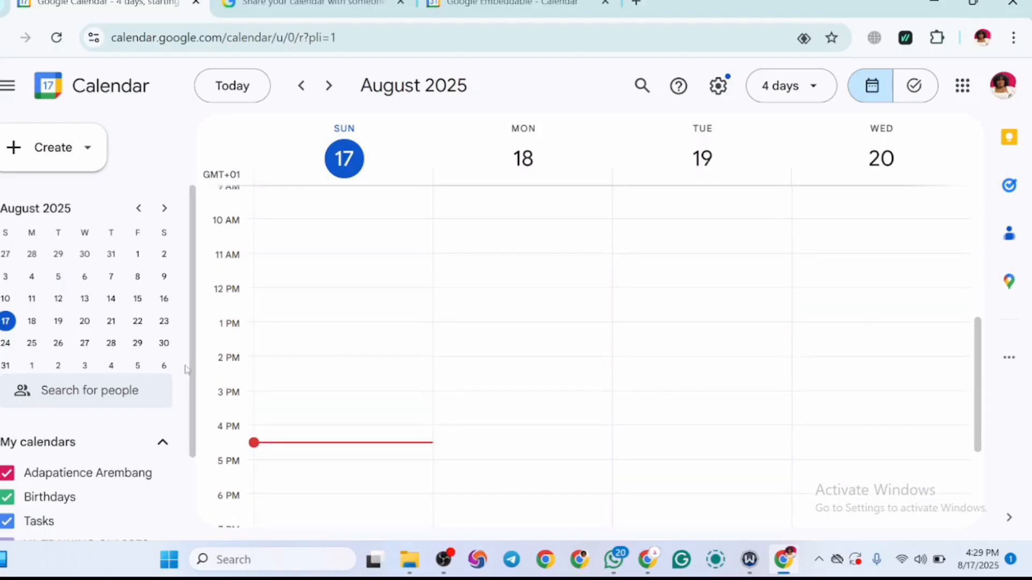
{"action": "left_click_drag", "start_coordinate": [193, 359], "coordinate": [192, 443]}
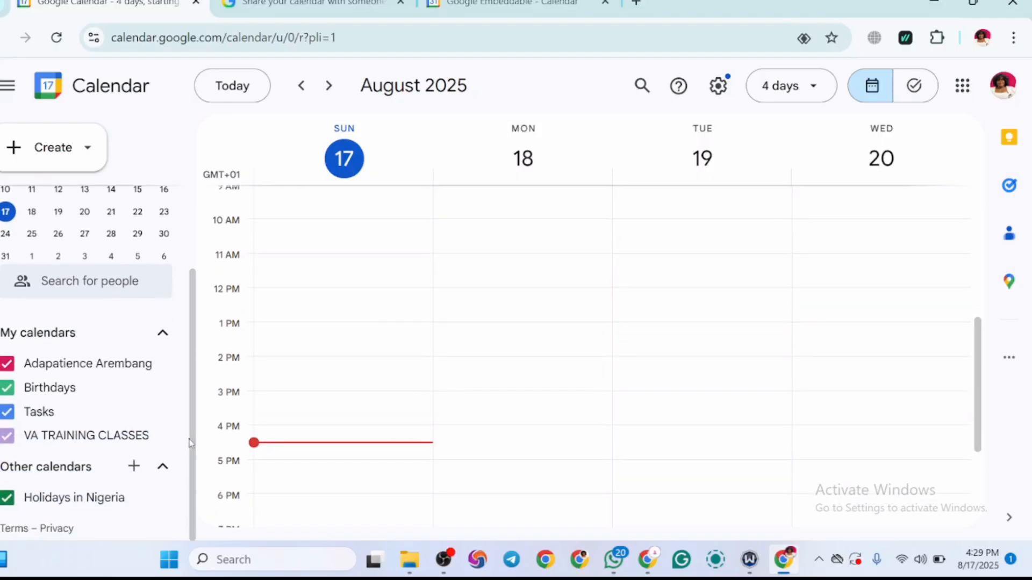
{"action": "left_click", "coordinate": [68, 441]}
{"action": "left_click", "coordinate": [7, 435]}
{"action": "left_click", "coordinate": [6, 413]}
{"action": "left_click", "coordinate": [6, 388]}
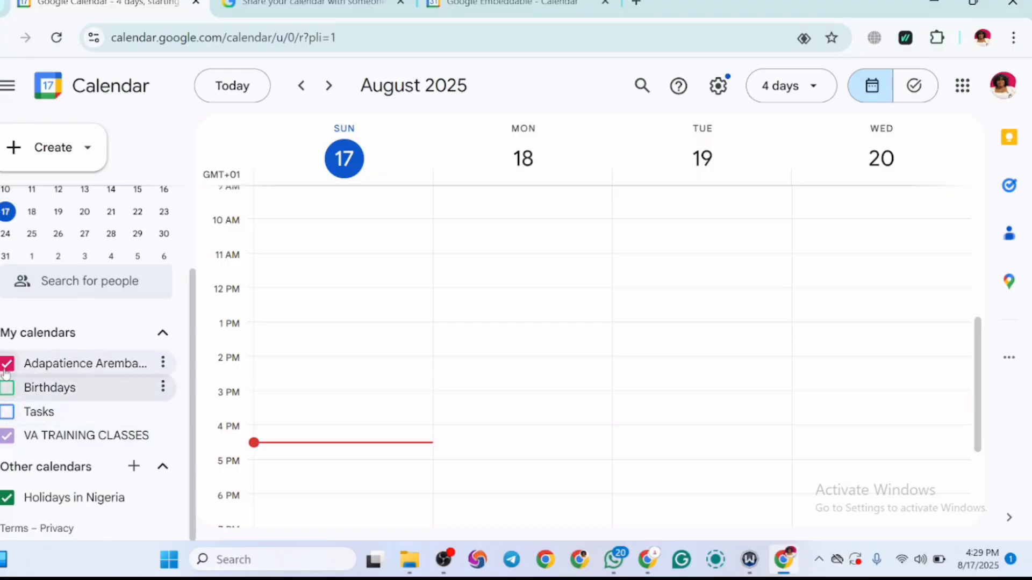
{"action": "left_click", "coordinate": [7, 366]}
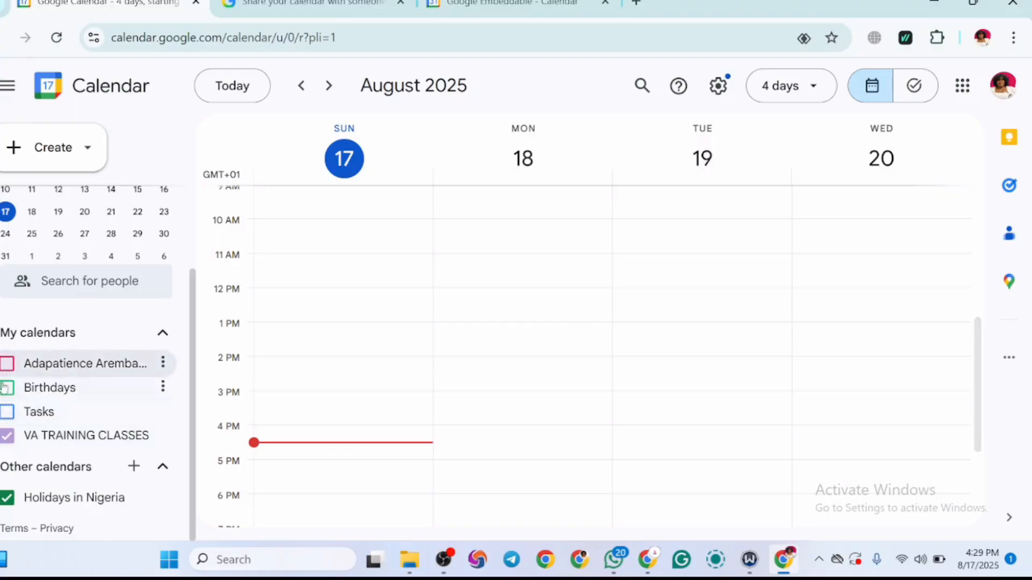
Step: Change the colour of the VA TRAINING CLASSES calendar to the bright pink swatch
{"action": "left_click", "coordinate": [89, 441]}
{"action": "left_click", "coordinate": [89, 440]}
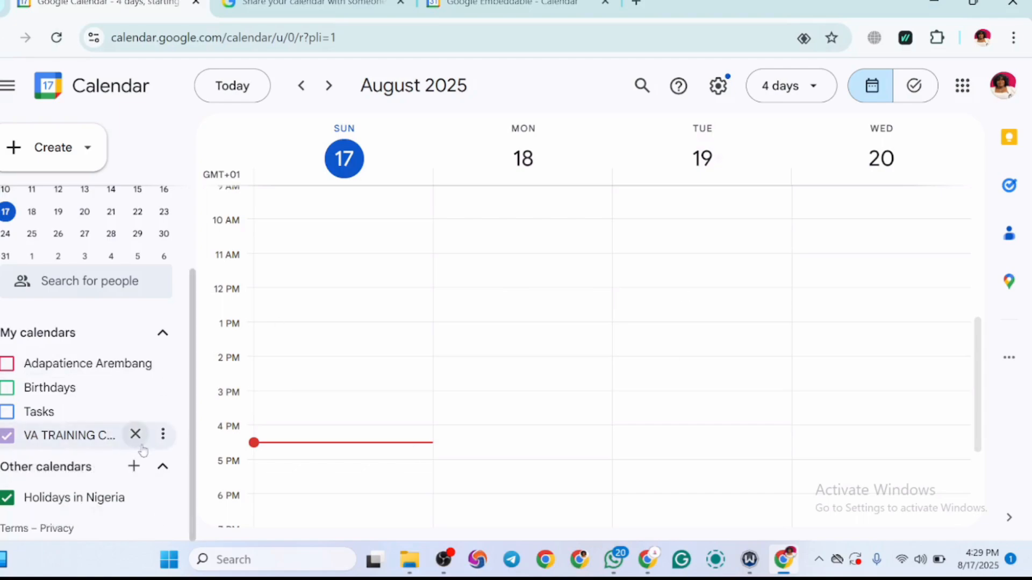
{"action": "left_click", "coordinate": [163, 436]}
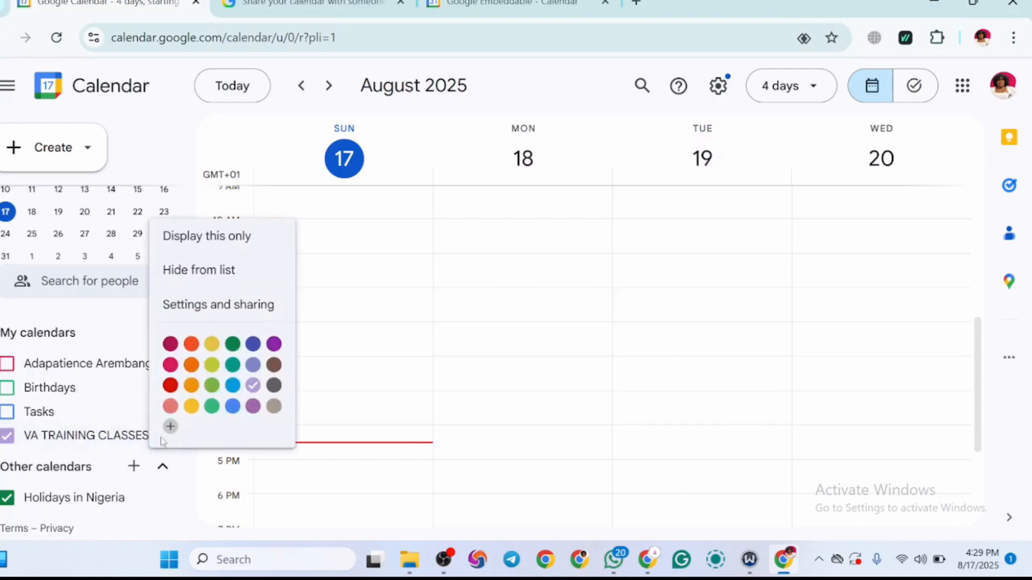
{"action": "left_click", "coordinate": [170, 368]}
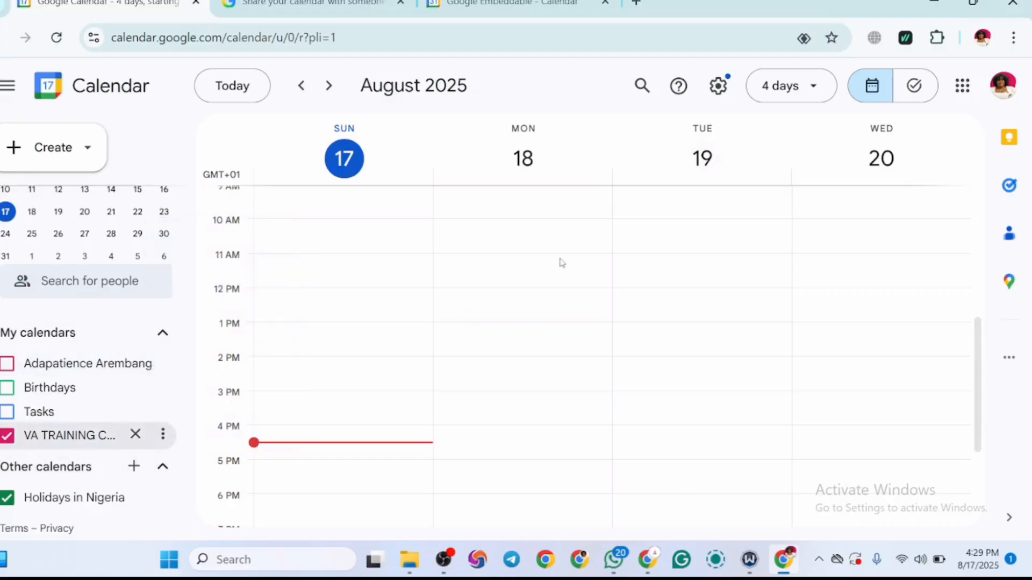
Step: Start a new event titled "LIVE SESSION FOR VA TRAINING"
{"action": "left_click", "coordinate": [16, 151]}
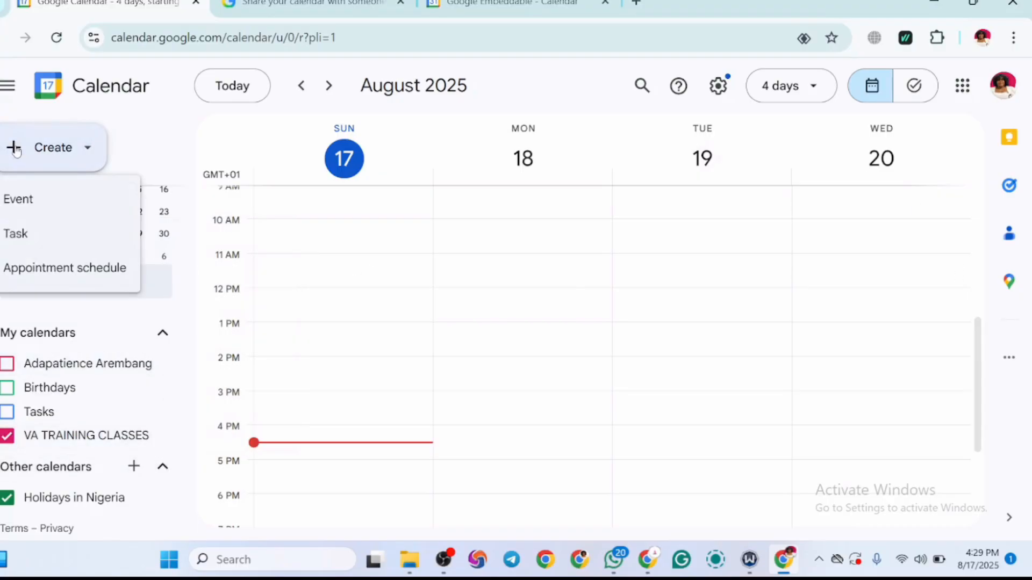
{"action": "left_click", "coordinate": [23, 199]}
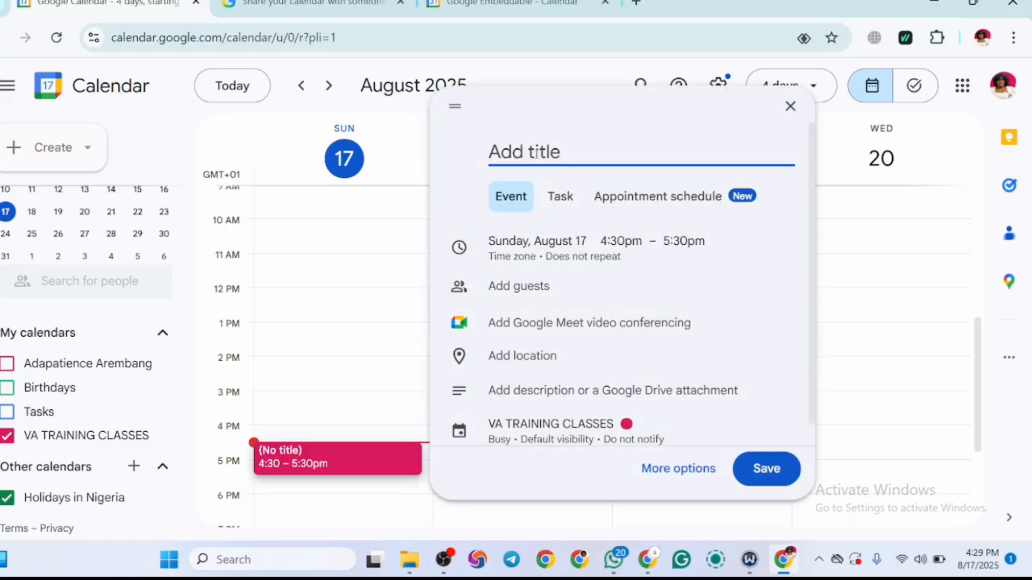
{"action": "type", "text": "LIV"}
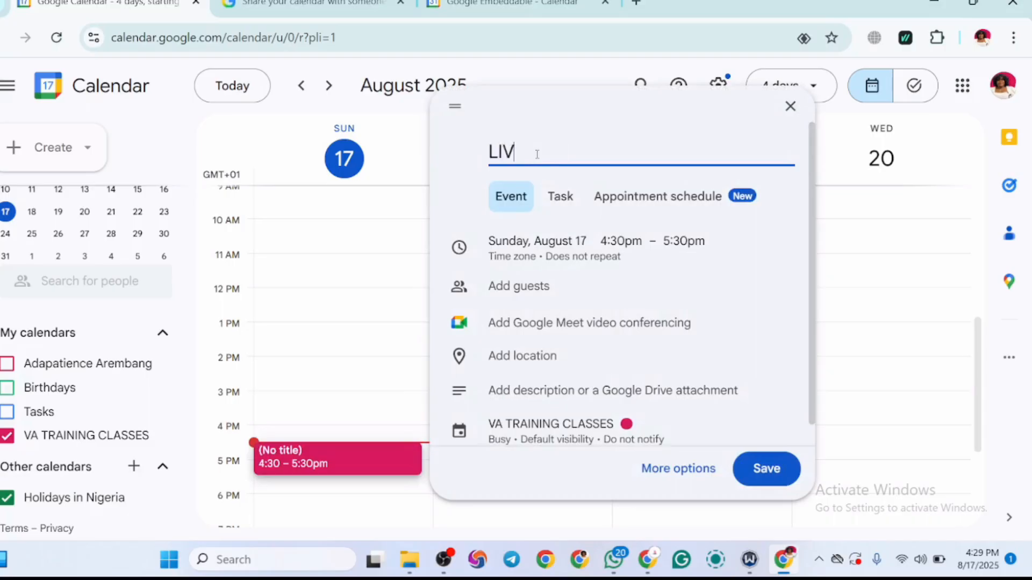
{"action": "type", "text": "E SESSION"}
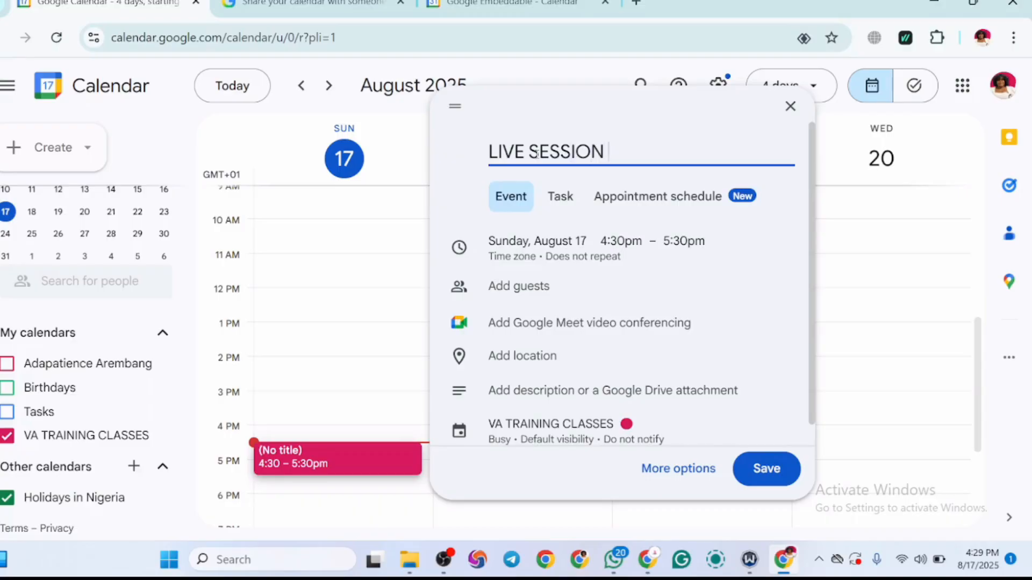
{"action": "type", "text": " FOR VA"}
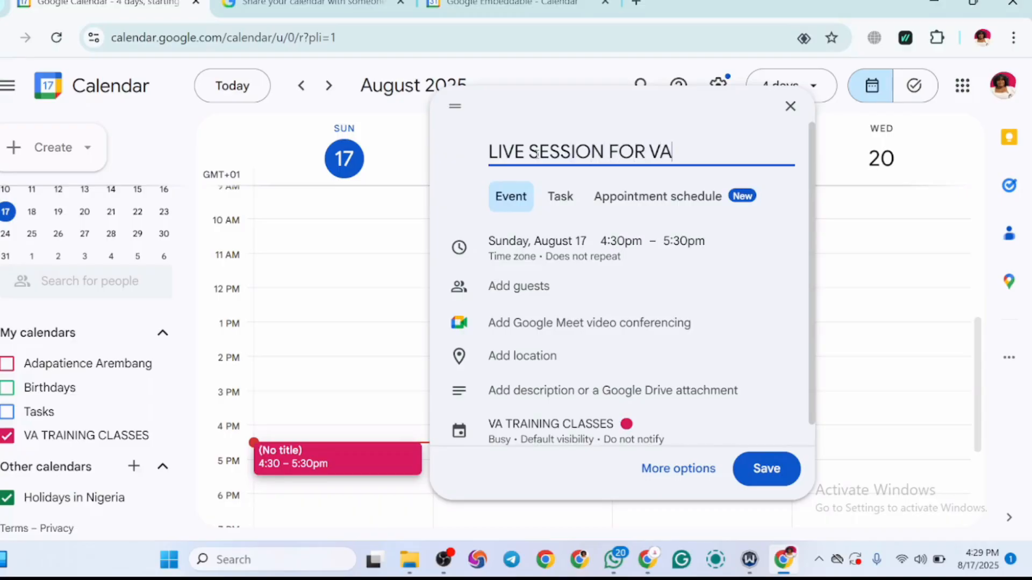
{"action": "type", "text": " TRAINING"}
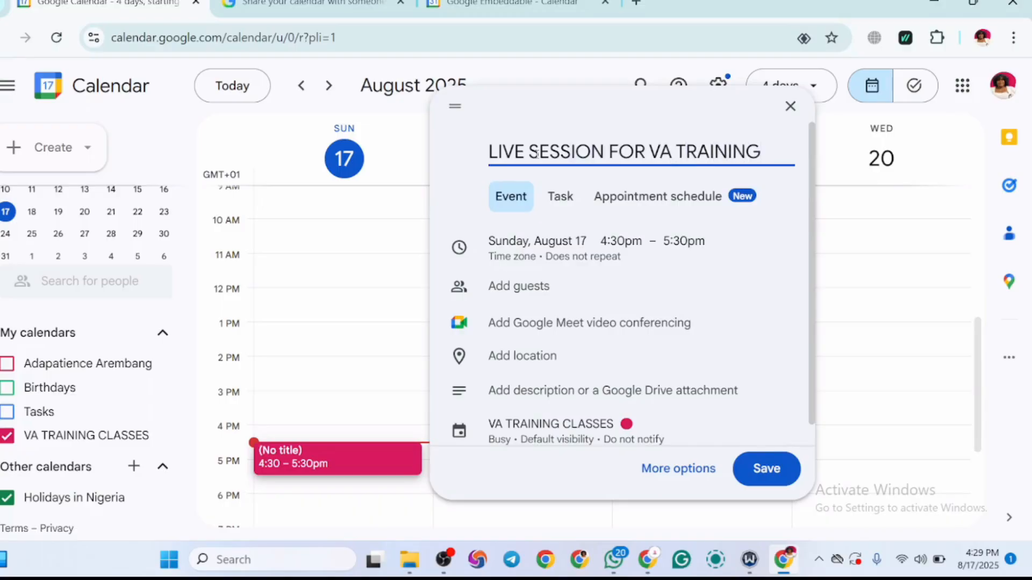
Step: Set the event's time zone to (GMT-07:00) Pacific Time - Los Angeles
{"action": "left_click", "coordinate": [593, 246]}
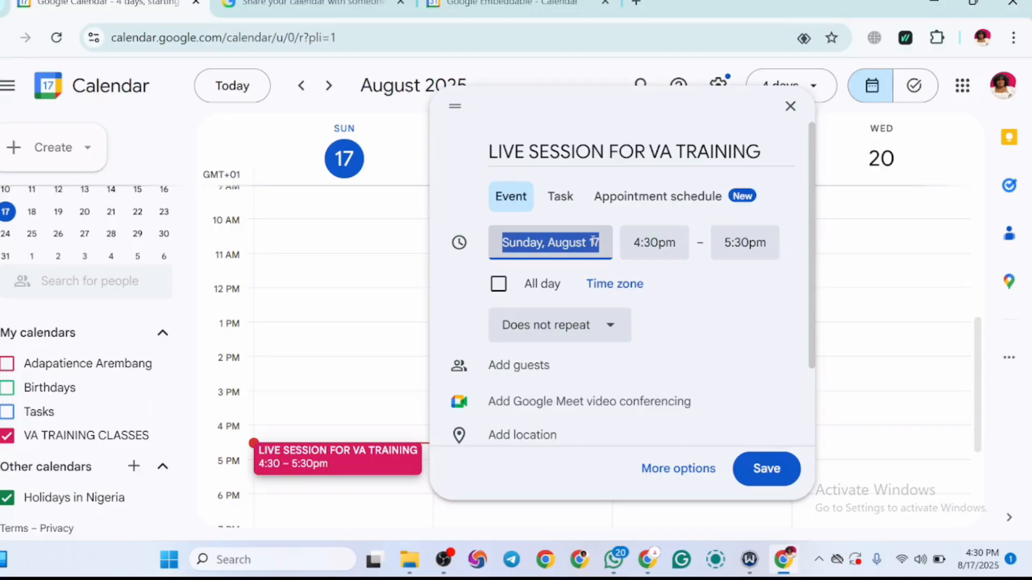
{"action": "left_click", "coordinate": [630, 293]}
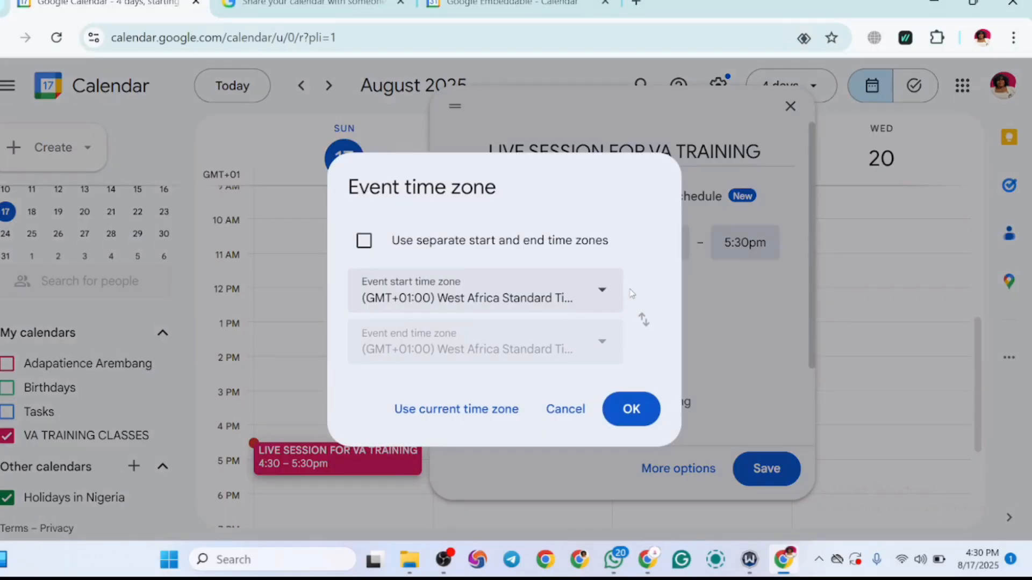
{"action": "left_click", "coordinate": [598, 296]}
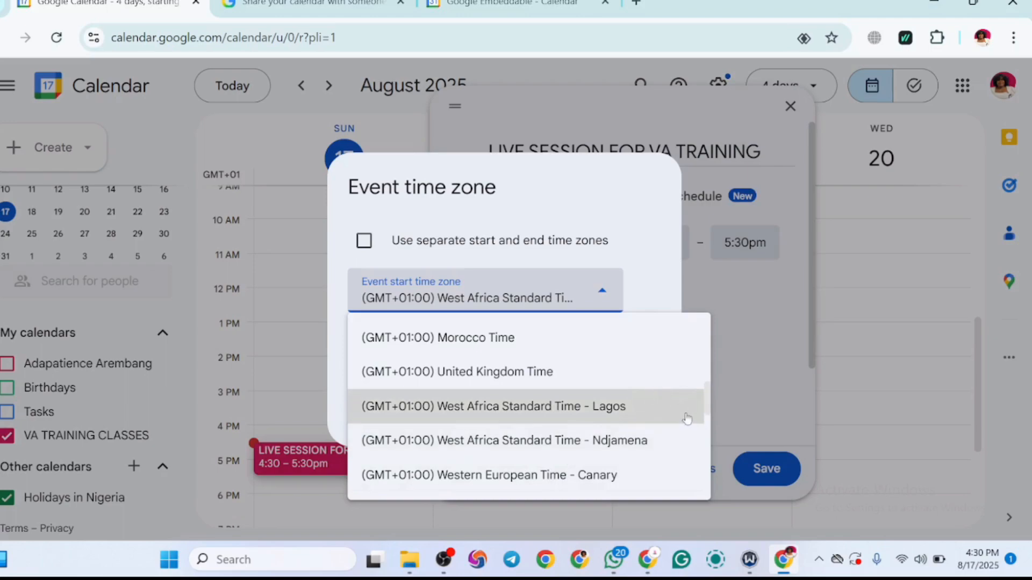
{"action": "left_click_drag", "start_coordinate": [707, 407], "coordinate": [663, 372]}
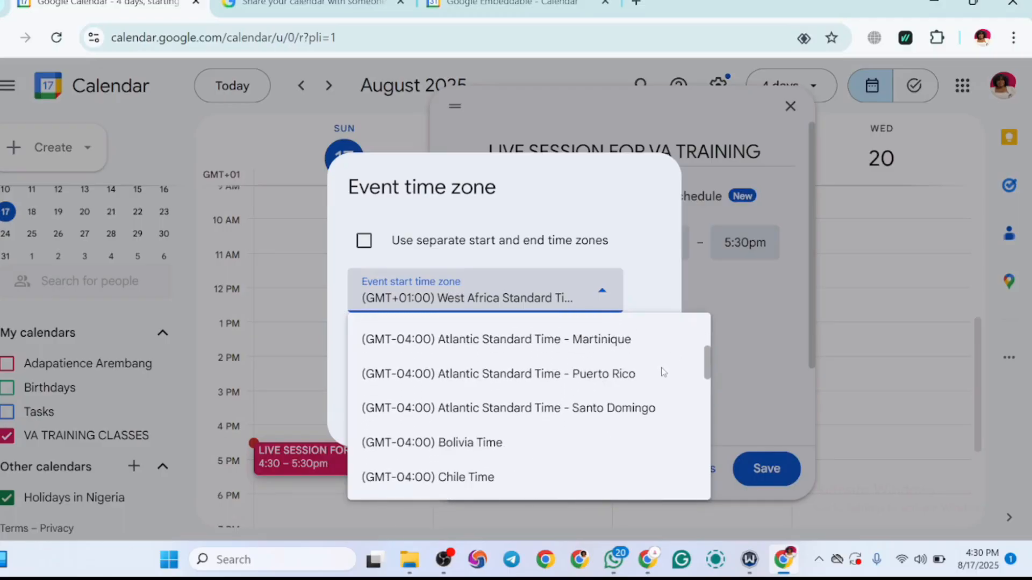
{"action": "scroll", "coordinate": [663, 372], "scroll_direction": "down", "scroll_amount": 12}
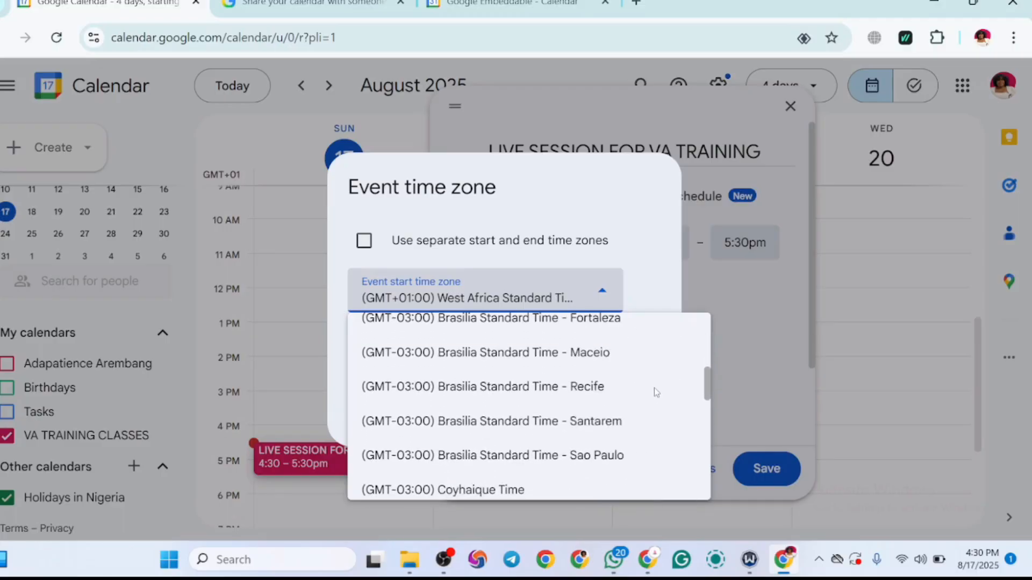
{"action": "scroll", "coordinate": [654, 388], "scroll_direction": "up", "scroll_amount": 6}
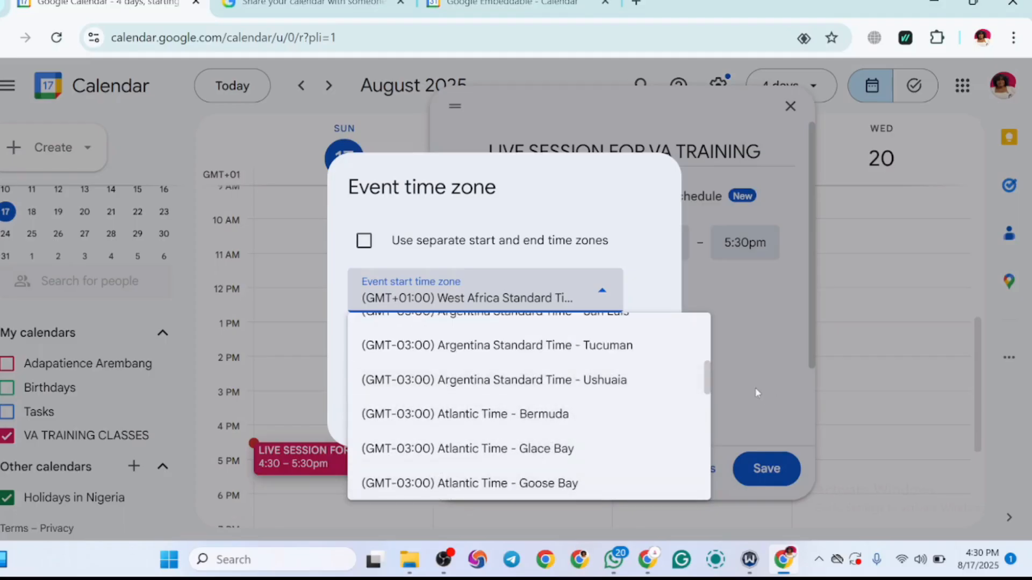
{"action": "left_click_drag", "start_coordinate": [709, 386], "coordinate": [721, 272]}
{"action": "left_click_drag", "start_coordinate": [712, 312], "coordinate": [711, 343]}
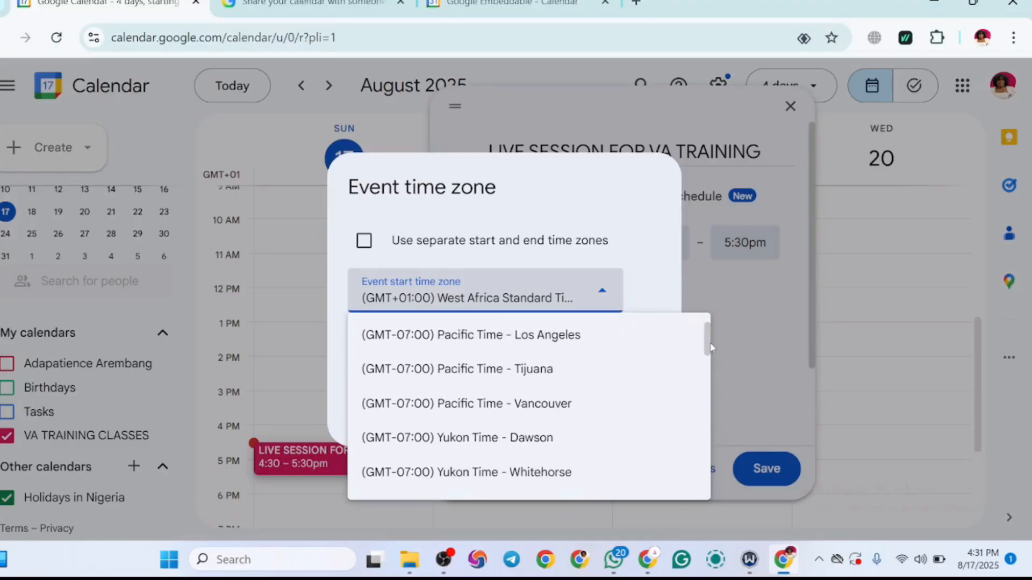
{"action": "left_click", "coordinate": [546, 338]}
{"action": "left_click", "coordinate": [633, 402]}
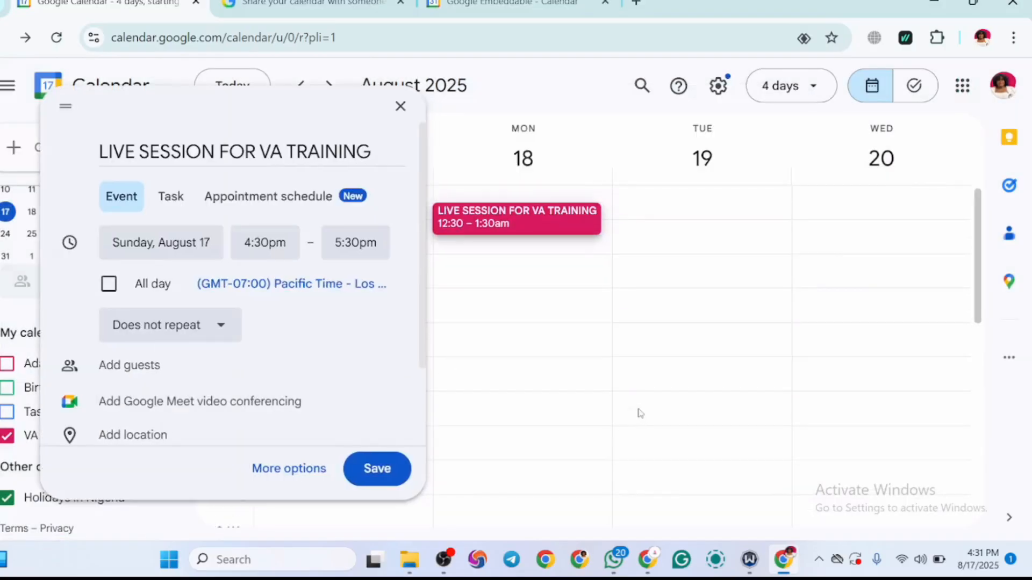
Step: Schedule the event for Wednesday, August 20, from 9:00am to 11:00am
{"action": "left_click", "coordinate": [177, 251]}
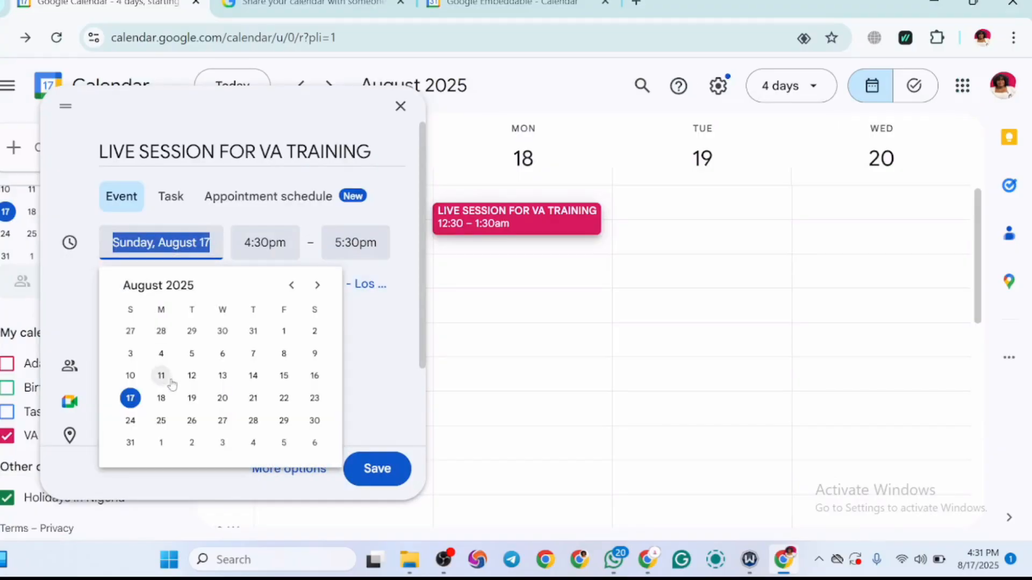
{"action": "left_click", "coordinate": [222, 398]}
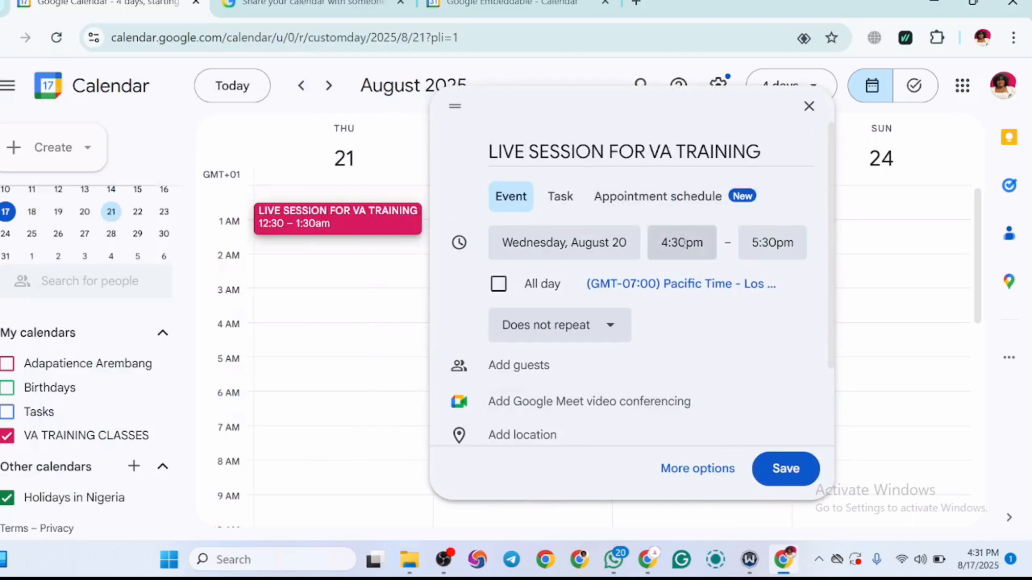
{"action": "left_click", "coordinate": [683, 243]}
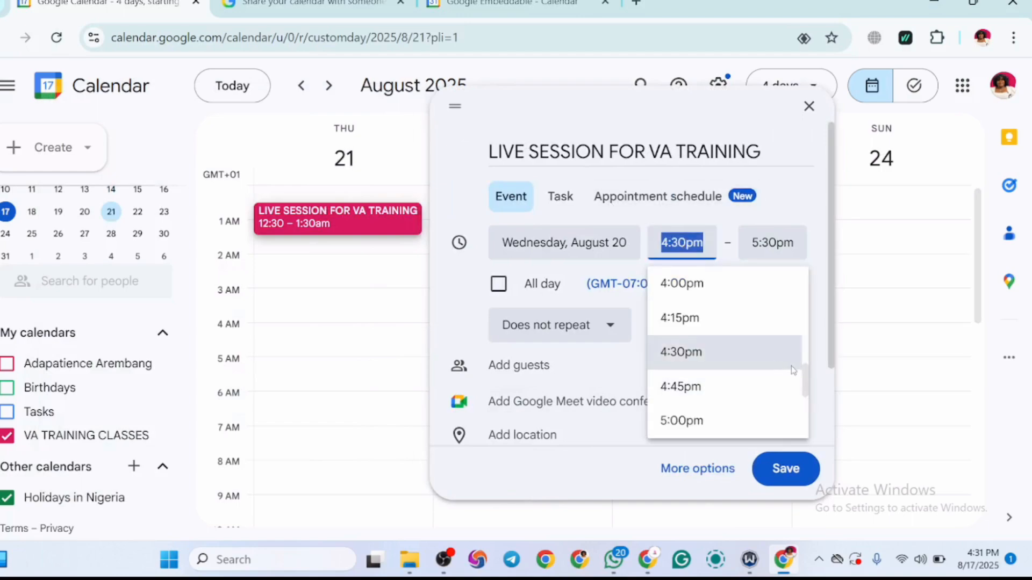
{"action": "left_click_drag", "start_coordinate": [805, 385], "coordinate": [803, 327]}
{"action": "left_click_drag", "start_coordinate": [803, 330], "coordinate": [801, 342]}
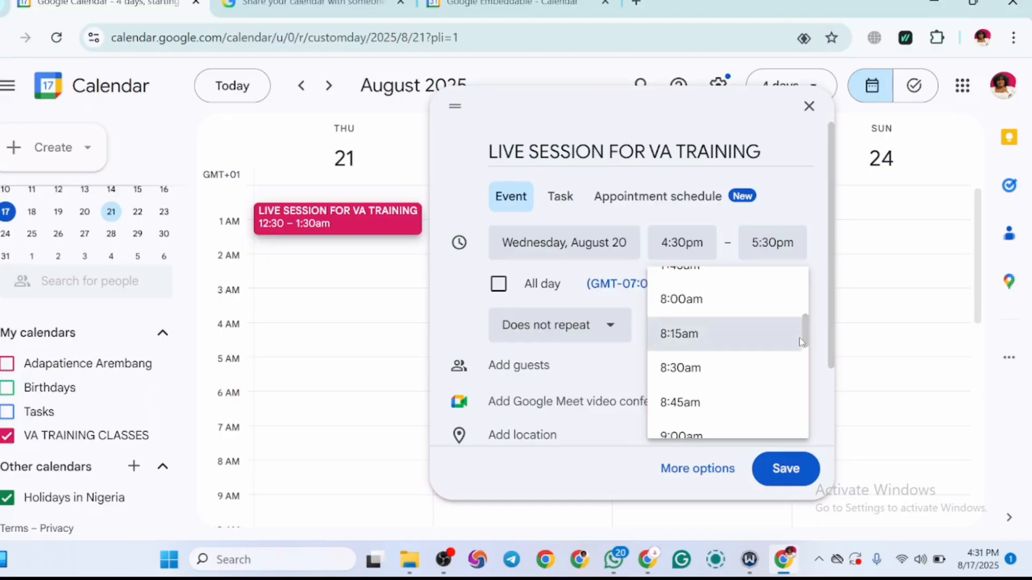
{"action": "left_click", "coordinate": [718, 427]}
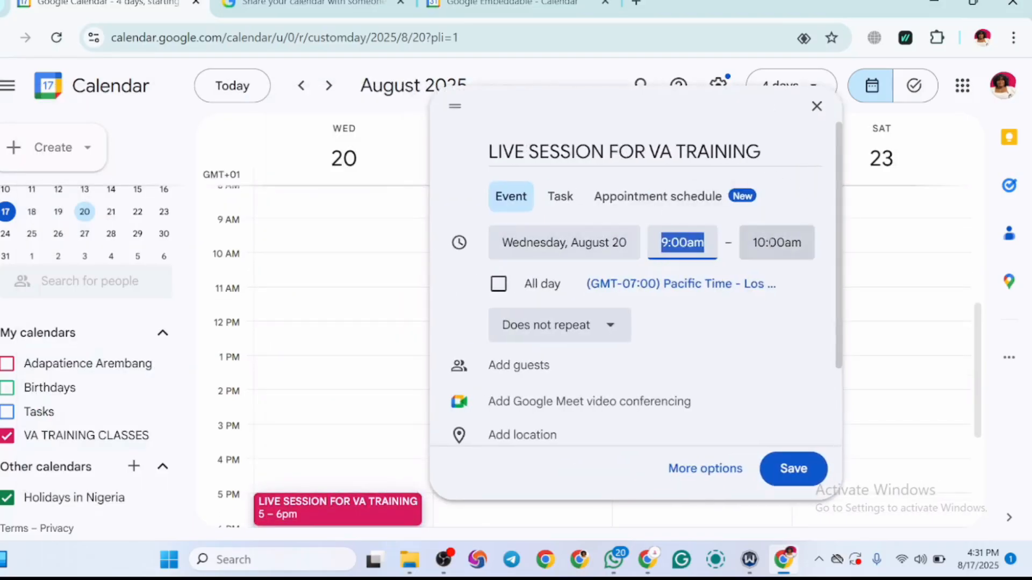
{"action": "left_click", "coordinate": [777, 242]}
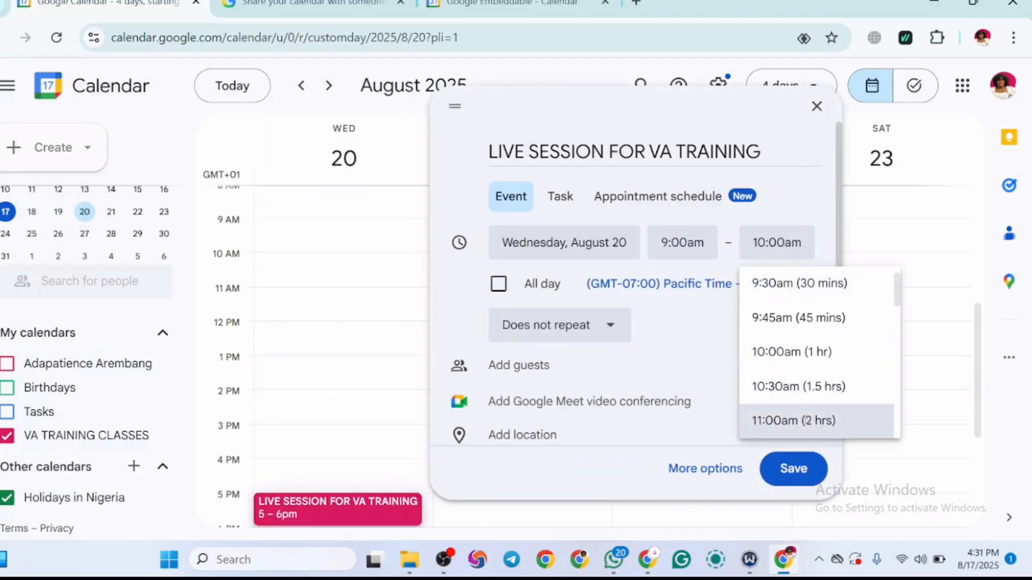
{"action": "left_click", "coordinate": [805, 422]}
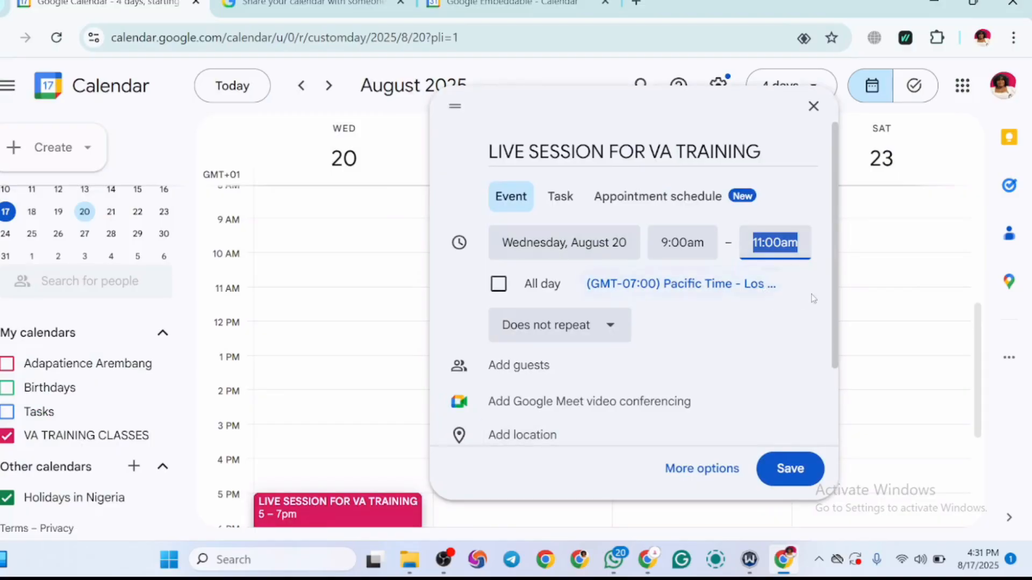
Step: Keep the event's recurrence at Does not repeat and open the full event editor
{"action": "left_click", "coordinate": [612, 328]}
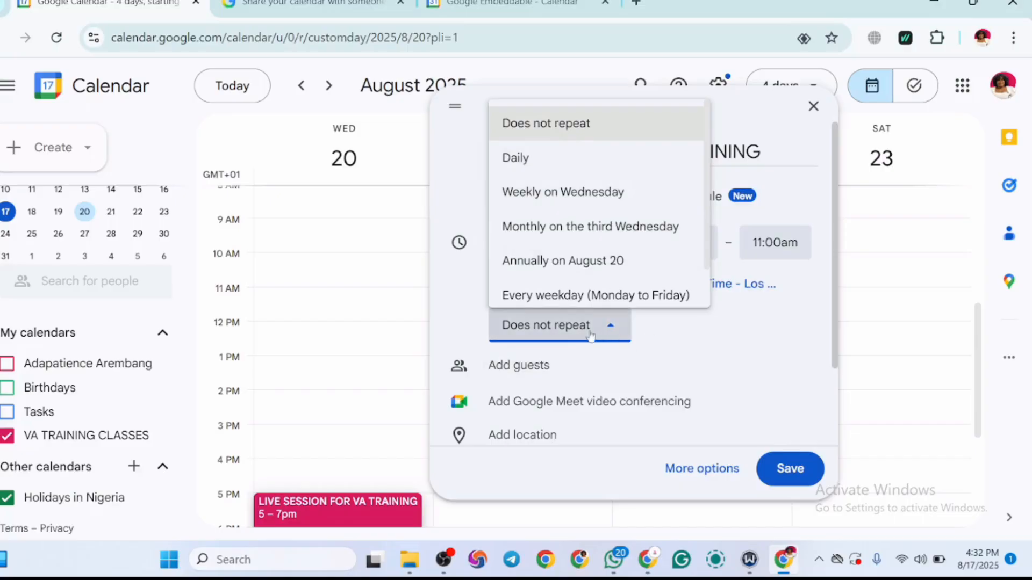
{"action": "left_click", "coordinate": [596, 135]}
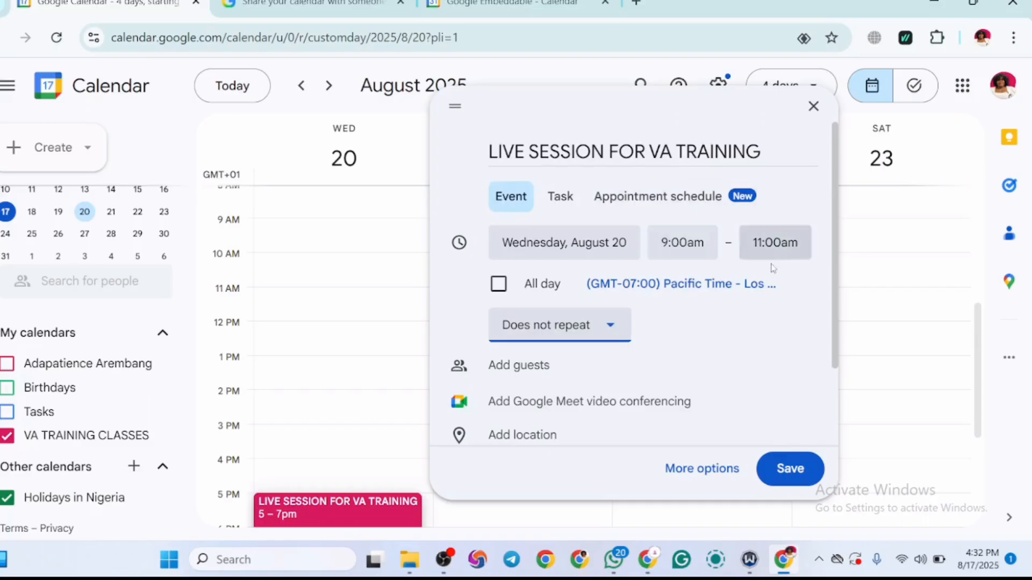
{"action": "left_click_drag", "start_coordinate": [837, 296], "coordinate": [838, 392]}
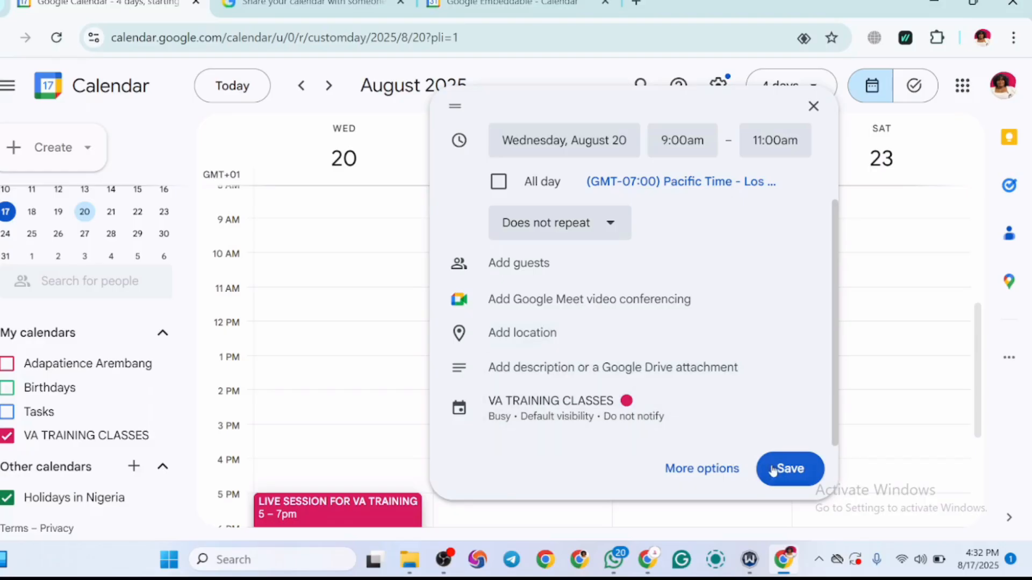
{"action": "left_click", "coordinate": [690, 479]}
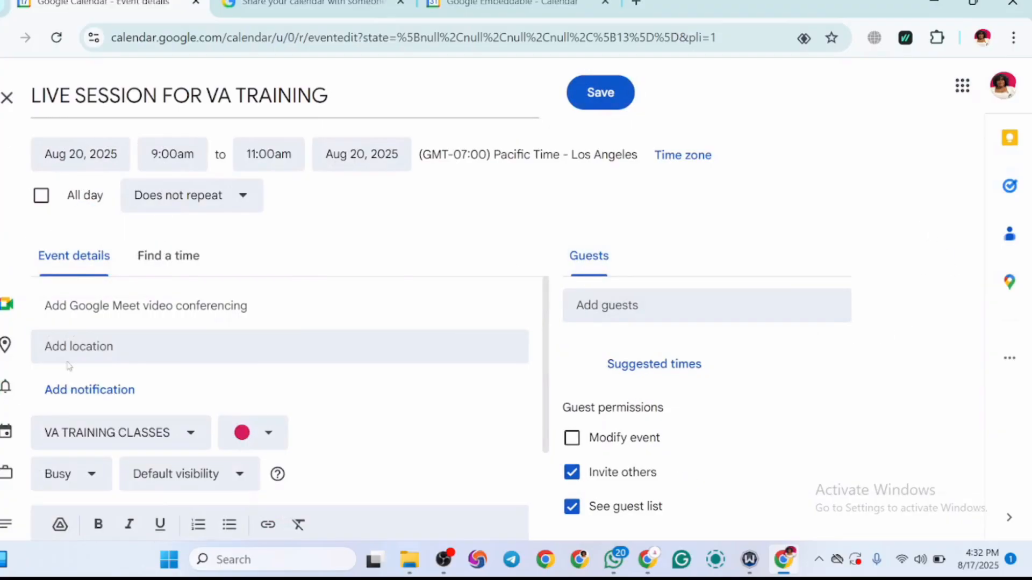
Step: Set the event's location to New Jersey, USA
{"action": "left_click", "coordinate": [159, 351]}
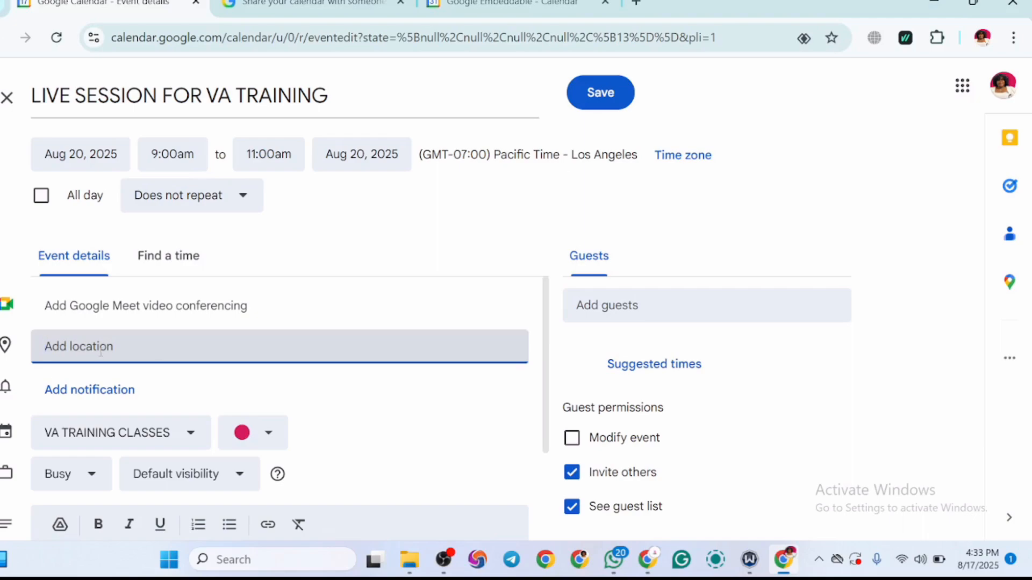
{"action": "type", "text": "NEW"}
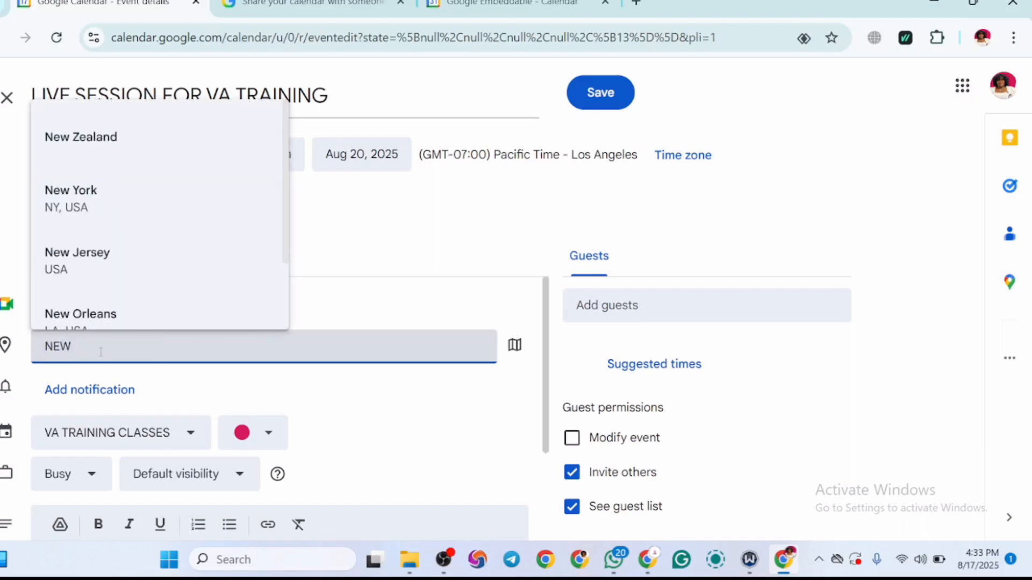
{"action": "left_click", "coordinate": [127, 281]}
{"action": "scroll", "coordinate": [127, 280], "scroll_direction": "down", "scroll_amount": 3}
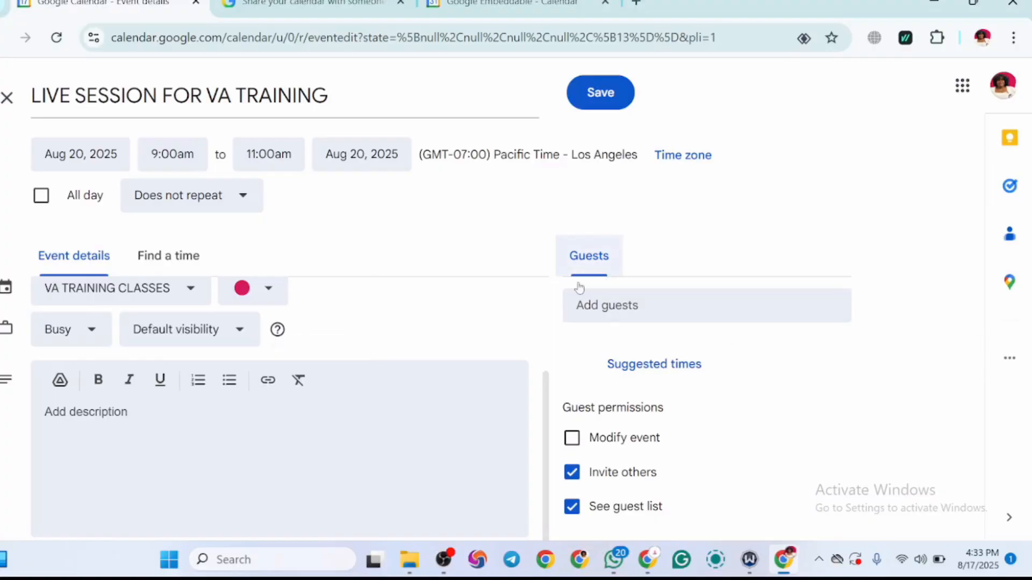
{"action": "left_click_drag", "start_coordinate": [546, 439], "coordinate": [523, 306]}
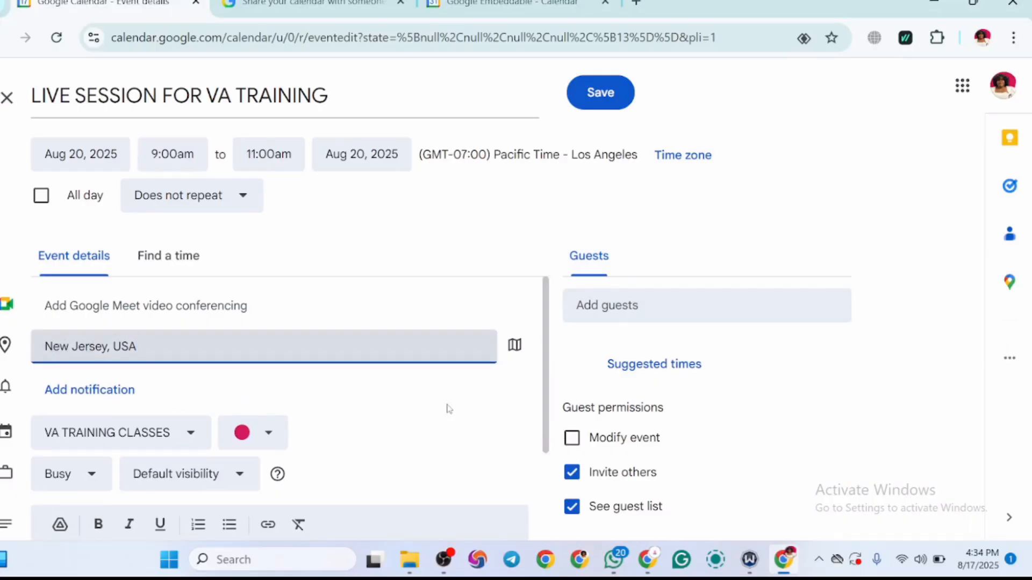
Step: Display the event editor full screen, add the third suggested contact as a guest and dismiss the Meet call settings tip
{"action": "left_click_drag", "start_coordinate": [547, 388], "coordinate": [553, 508]}
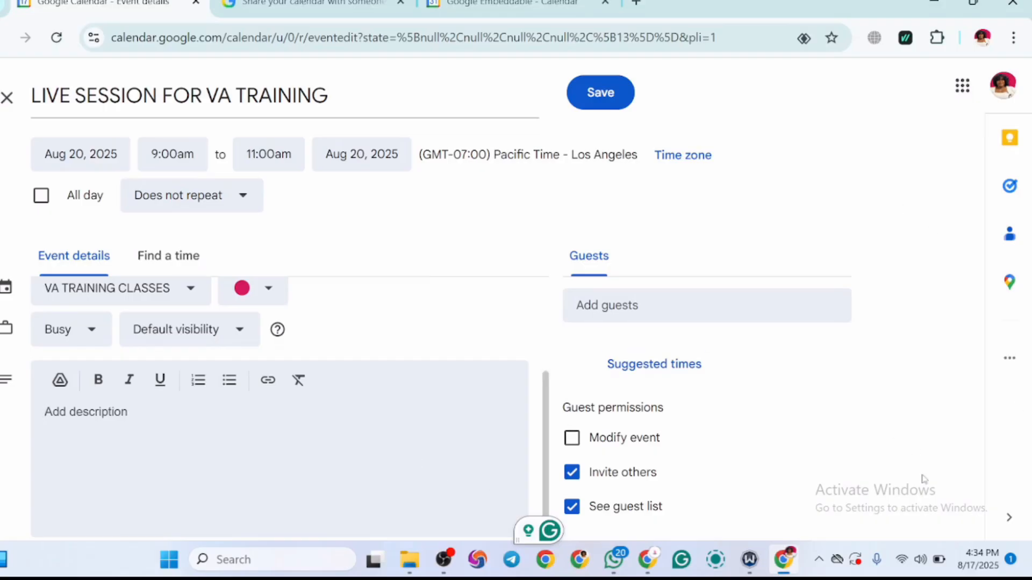
{"action": "key", "text": "F11"}
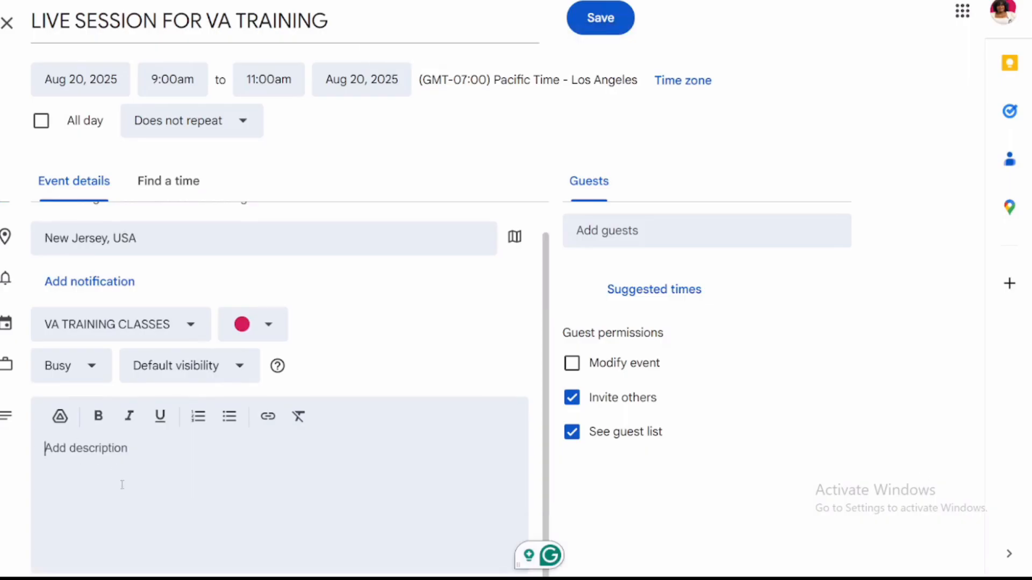
{"action": "left_click", "coordinate": [682, 249]}
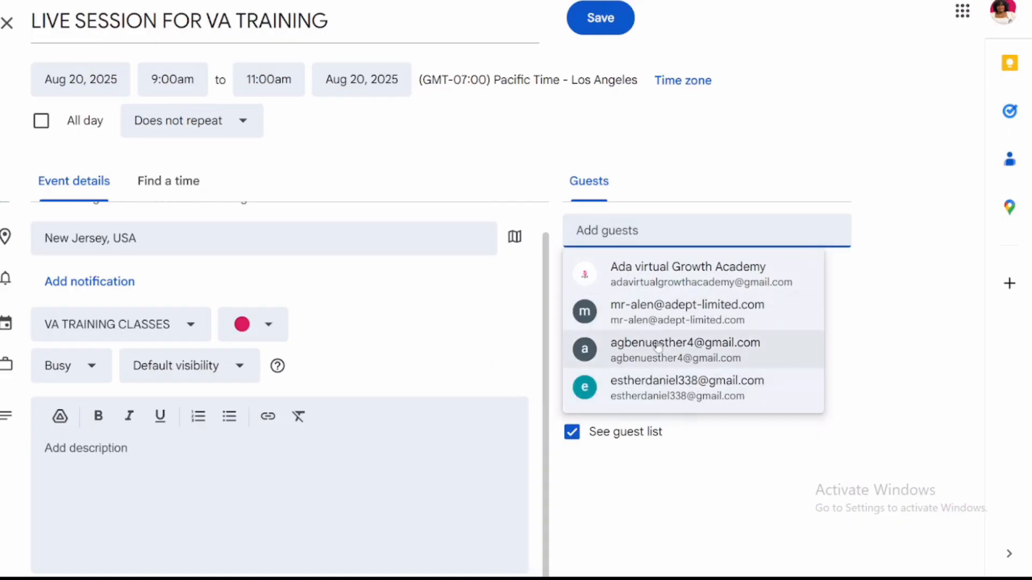
{"action": "left_click", "coordinate": [678, 356]}
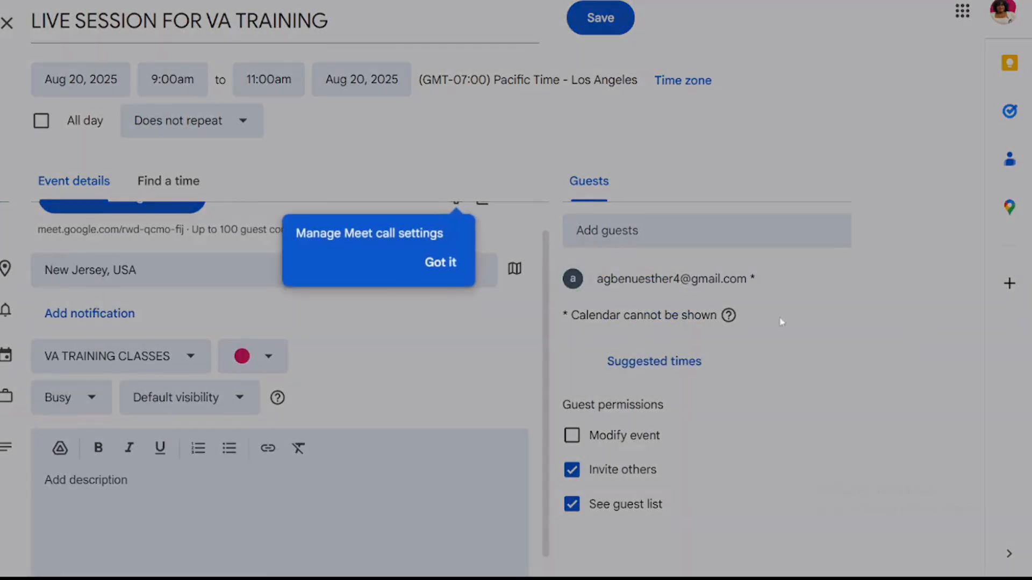
{"action": "left_click", "coordinate": [436, 283]}
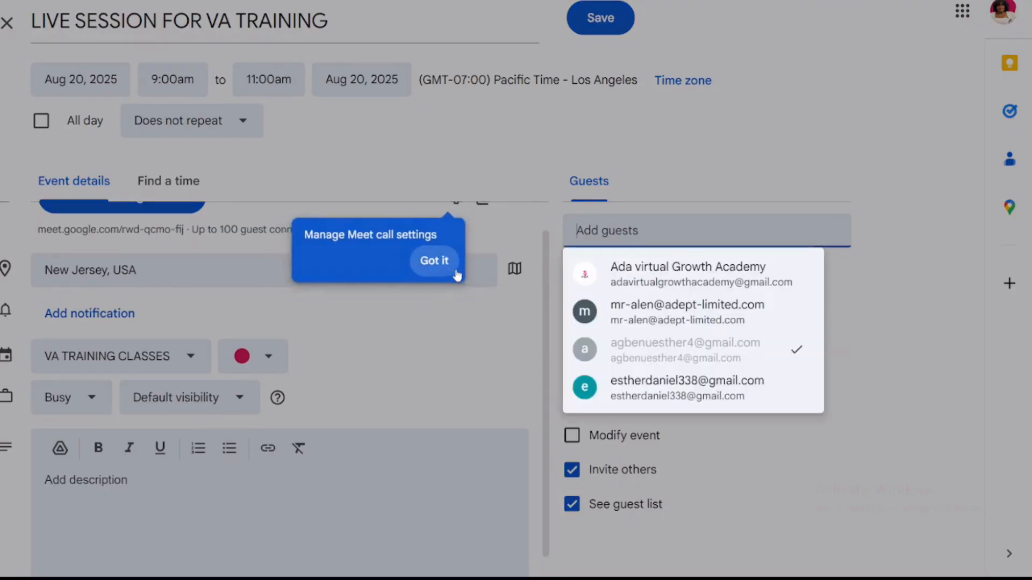
{"action": "left_click", "coordinate": [894, 311]}
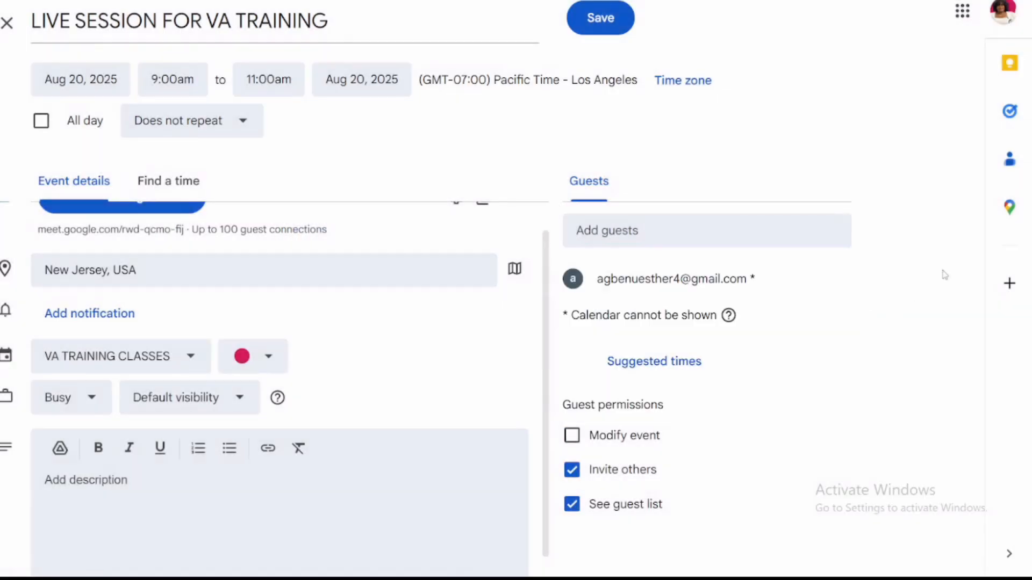
Step: Leave the Modify event, Invite others and See guest list permissions all switched off, and remove the Google Meet conferencing from the event
{"action": "left_click_drag", "start_coordinate": [548, 393], "coordinate": [783, 426]}
{"action": "left_click", "coordinate": [784, 427]}
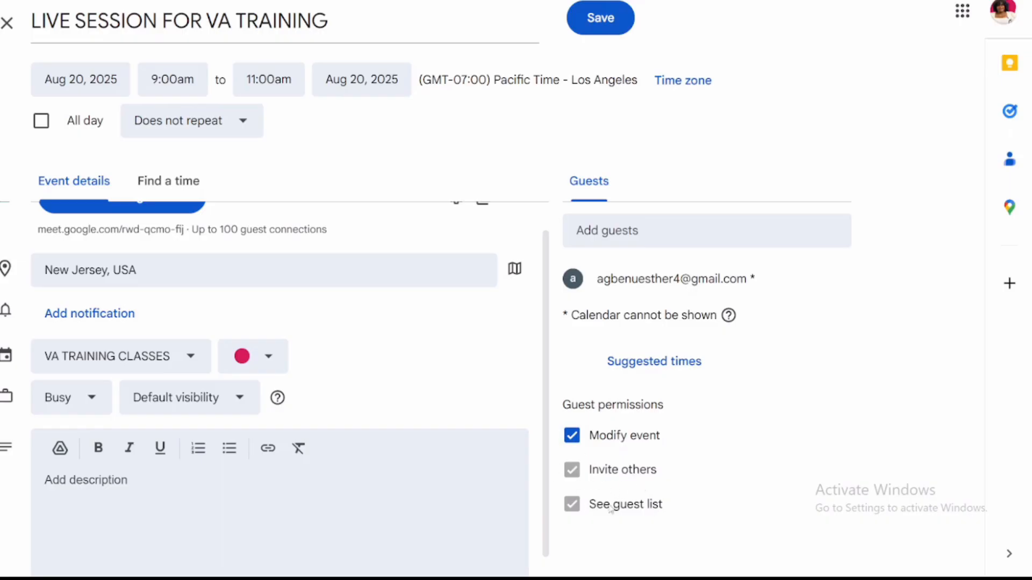
{"action": "left_click", "coordinate": [573, 436]}
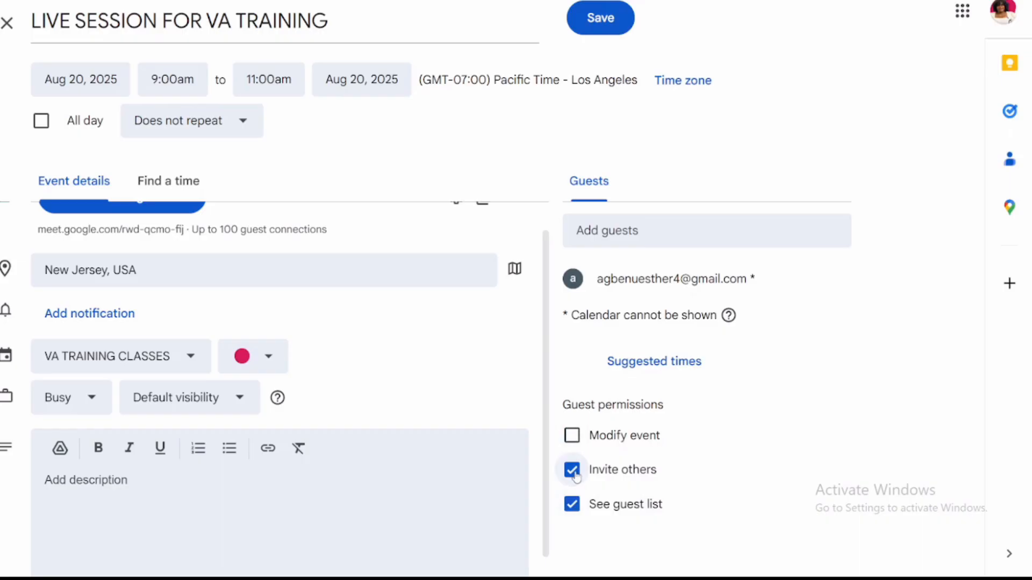
{"action": "left_click", "coordinate": [570, 515]}
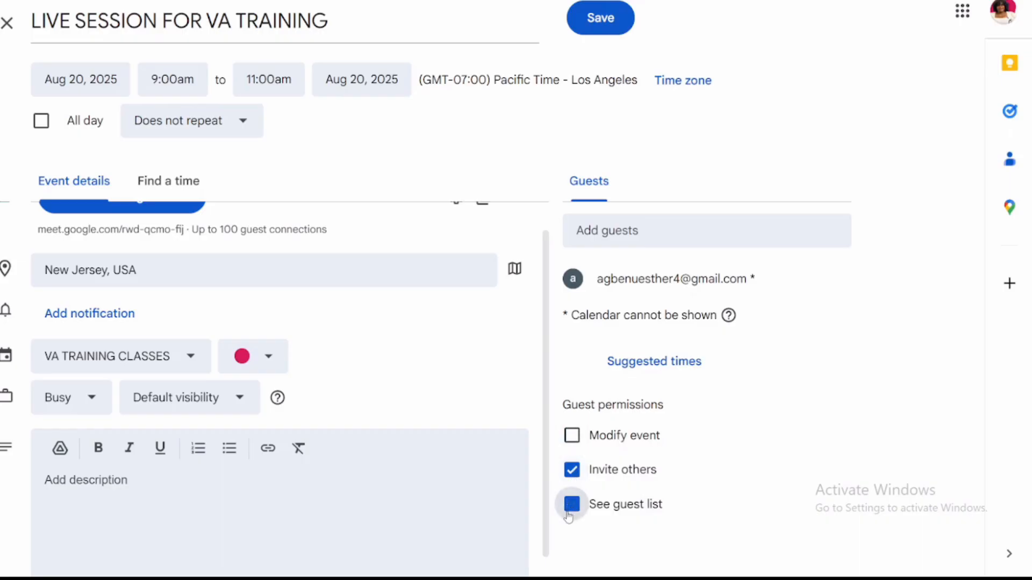
{"action": "left_click", "coordinate": [573, 476]}
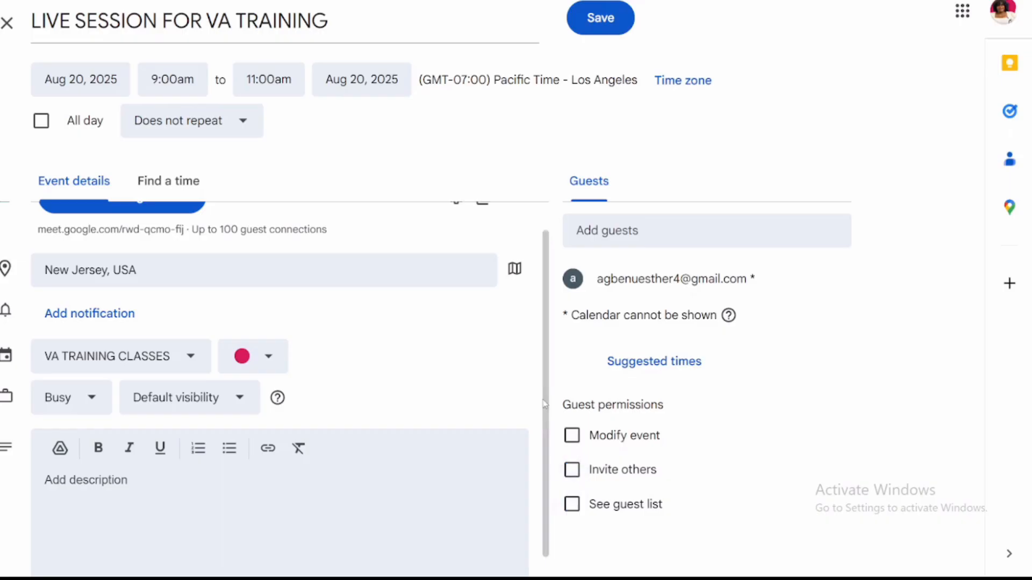
{"action": "scroll", "coordinate": [544, 403], "scroll_direction": "up", "scroll_amount": 1}
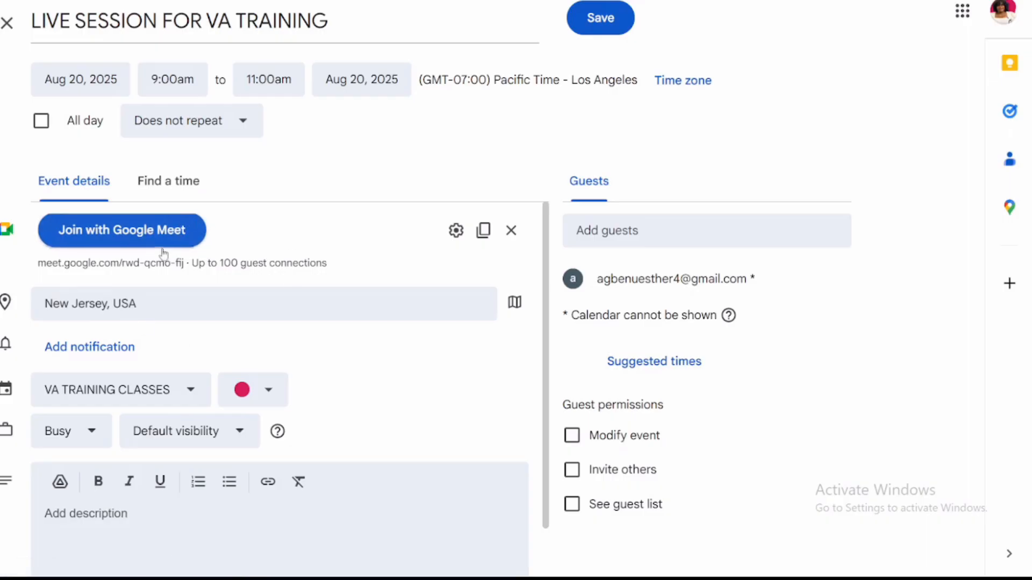
{"action": "left_click", "coordinate": [511, 230]}
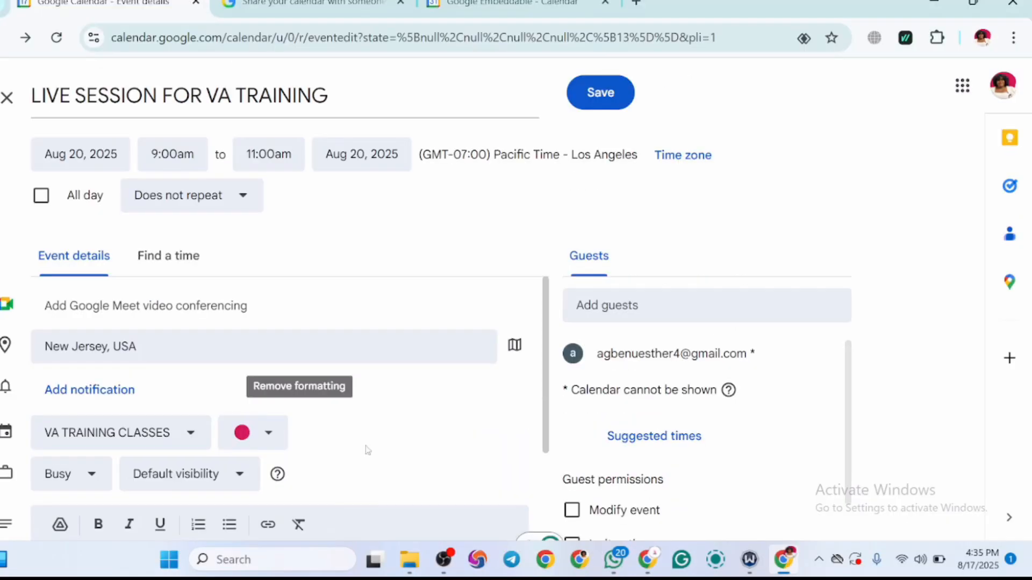
Step: Save the LIVE SESSION FOR VA TRAINING event without sending invitation emails and view it on the August 20 calendar
{"action": "left_click", "coordinate": [589, 103]}
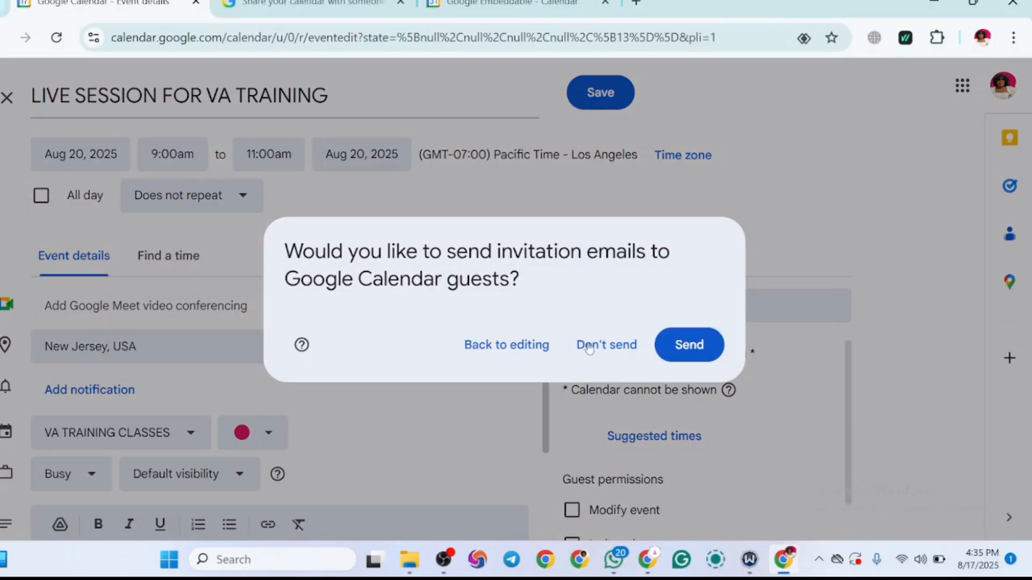
{"action": "left_click", "coordinate": [592, 352]}
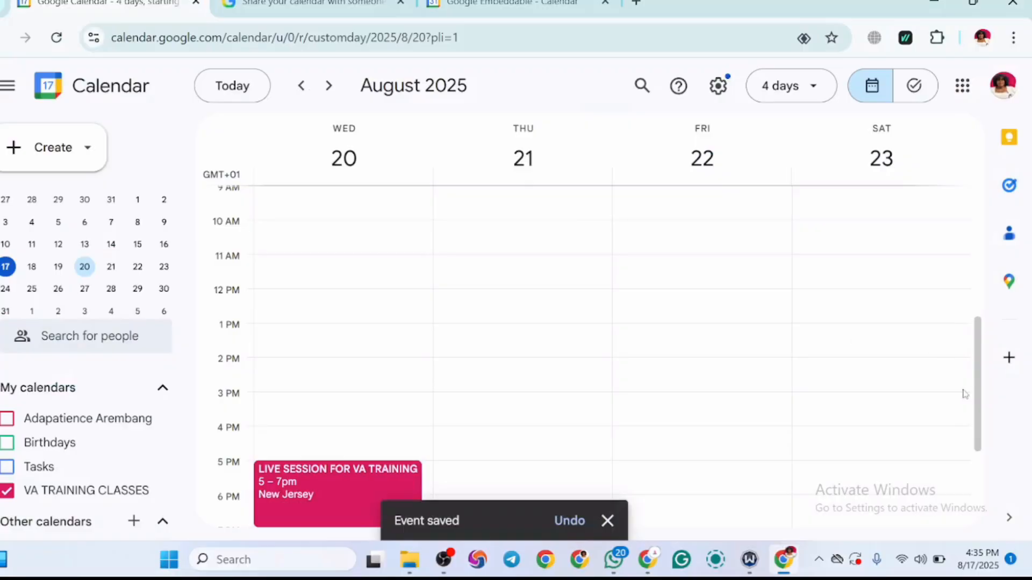
{"action": "left_click_drag", "start_coordinate": [978, 391], "coordinate": [981, 449]}
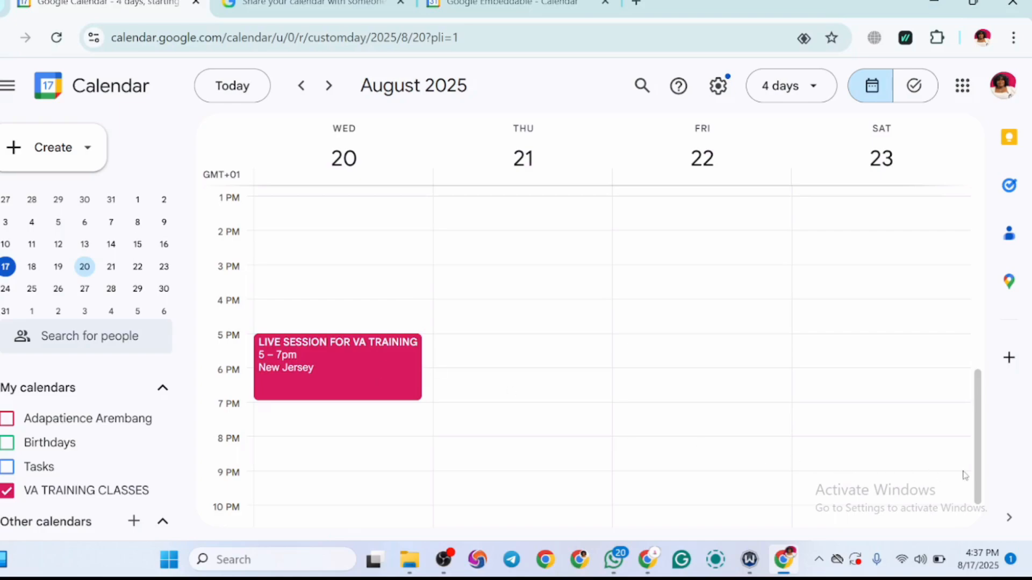
{"action": "scroll", "coordinate": [984, 462], "scroll_direction": "up", "scroll_amount": 1}
{"action": "scroll", "coordinate": [989, 478], "scroll_direction": "down", "scroll_amount": 1}
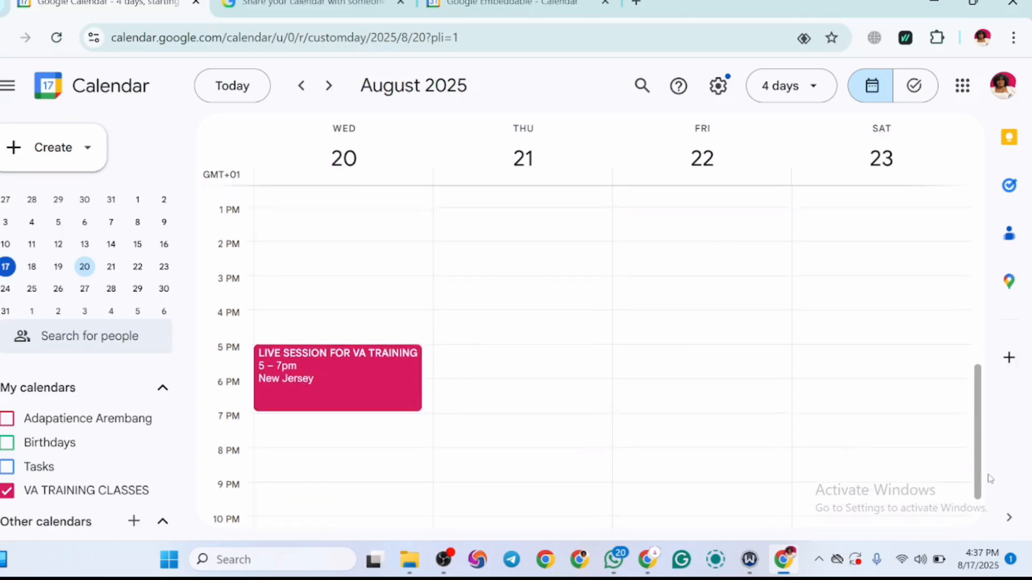
Step: Look over the setup form for a new bookable appointment schedule and close it without creating one
{"action": "left_click", "coordinate": [21, 146]}
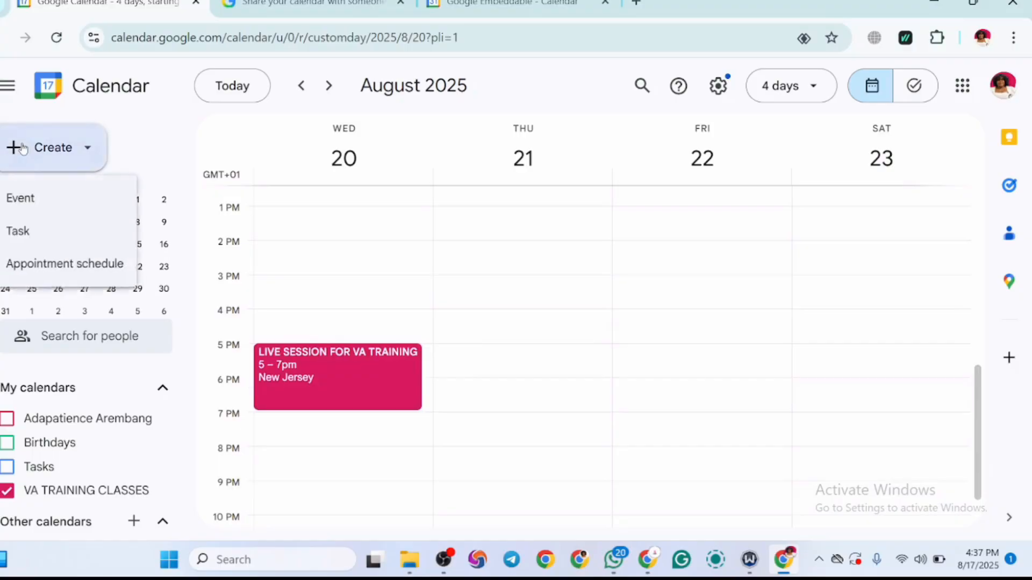
{"action": "left_click", "coordinate": [49, 270]}
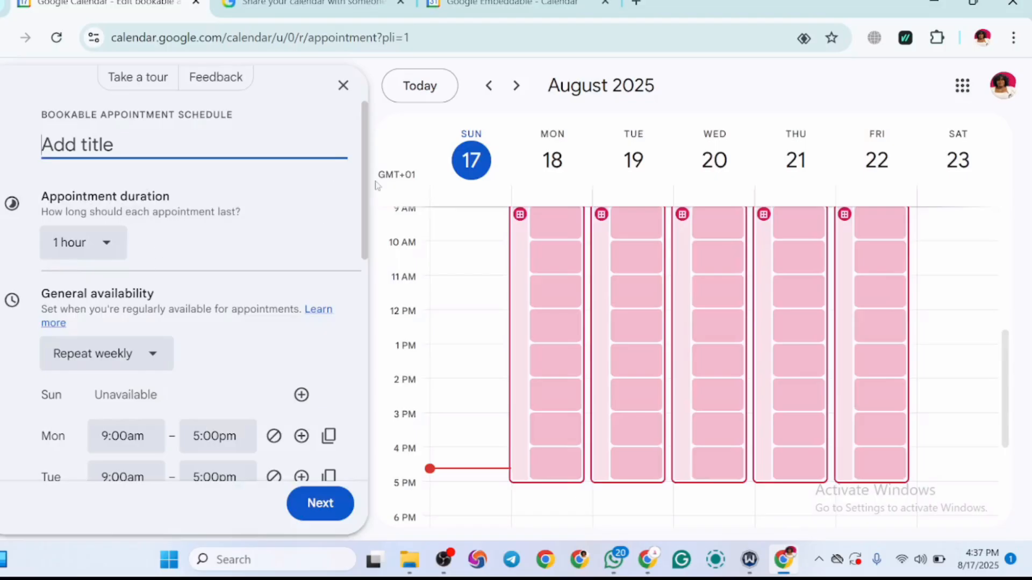
{"action": "left_click_drag", "start_coordinate": [366, 200], "coordinate": [398, 99]}
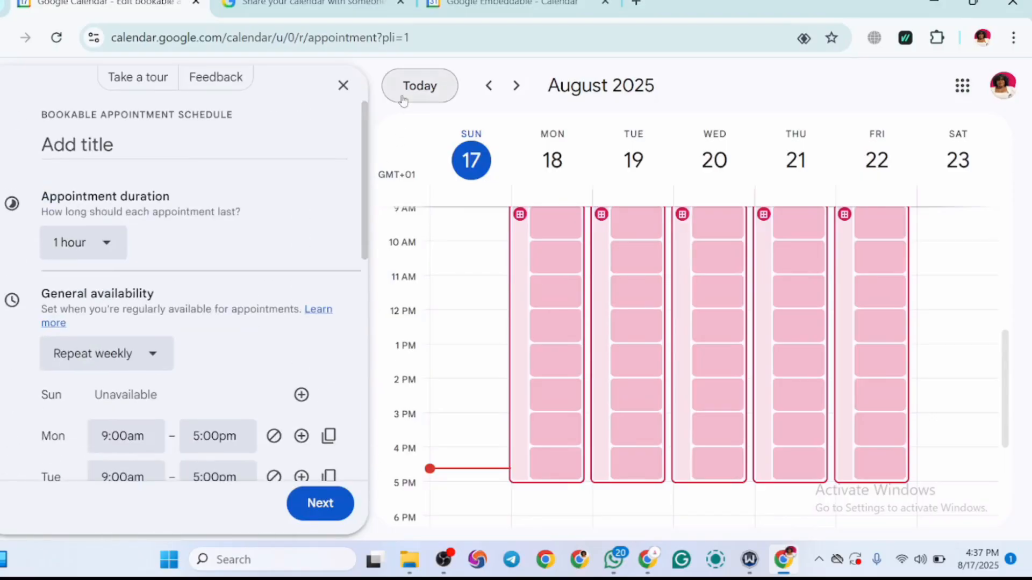
{"action": "left_click", "coordinate": [343, 85]}
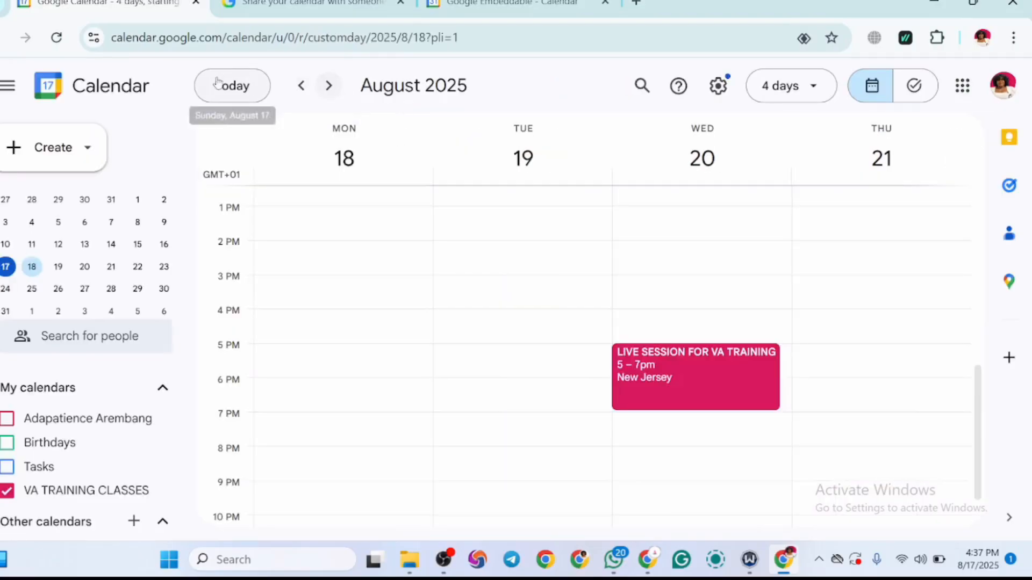
Step: Start a new task for August 18 at 5:00pm and title it CALL GRANDMA
{"action": "left_click", "coordinate": [45, 156]}
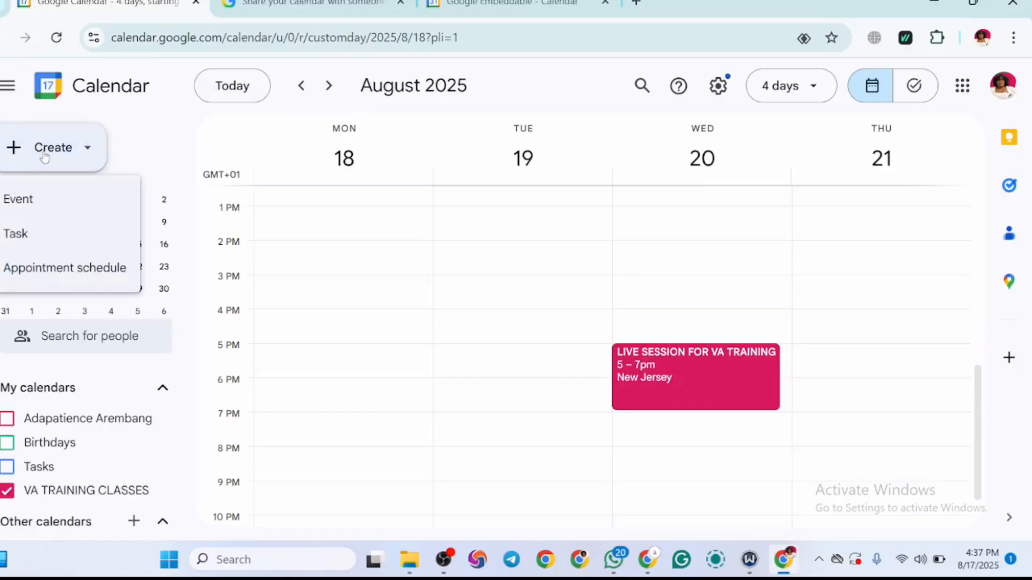
{"action": "left_click", "coordinate": [27, 235]}
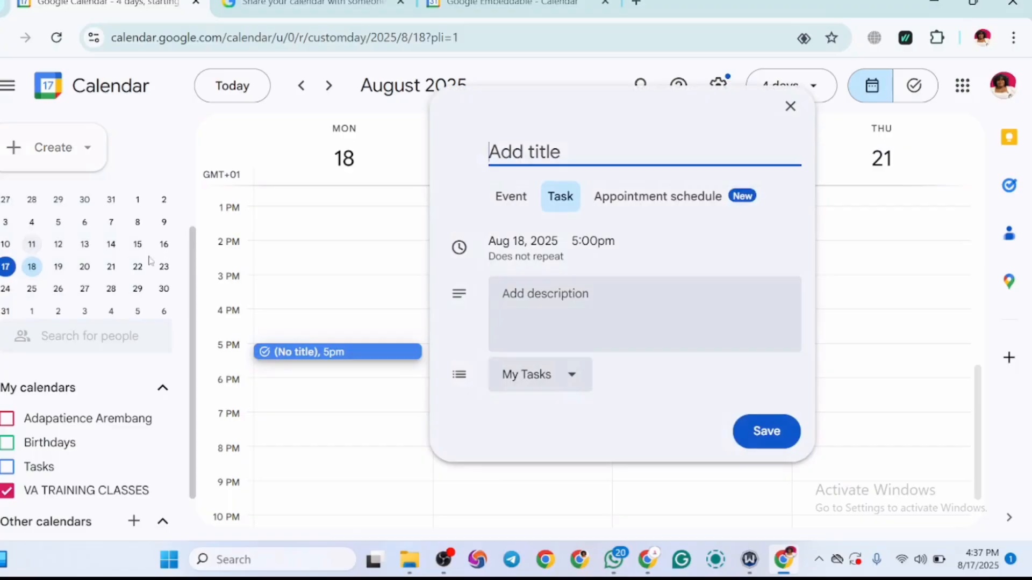
{"action": "type", "text": "C"}
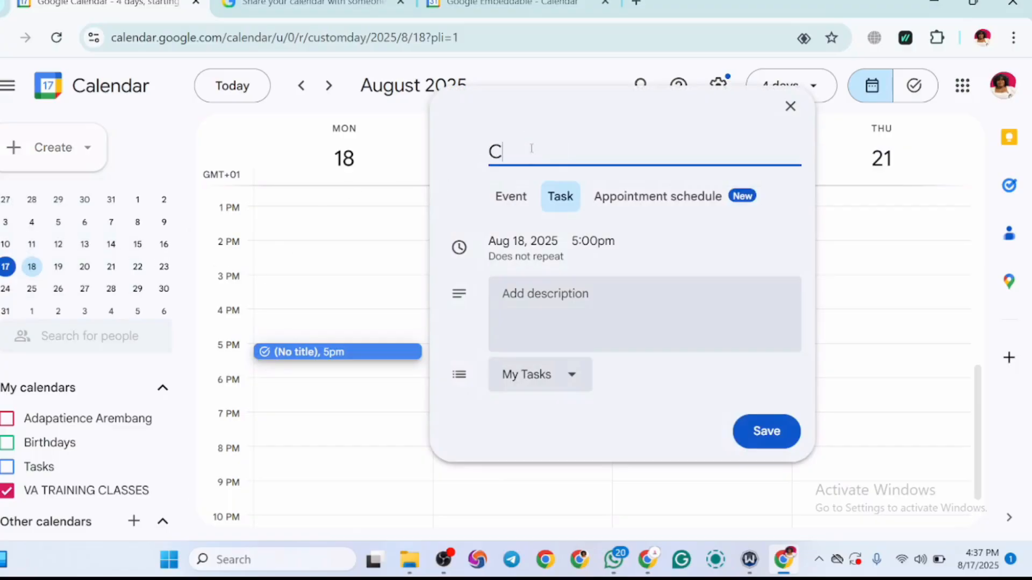
{"action": "type", "text": "ALL GRA"}
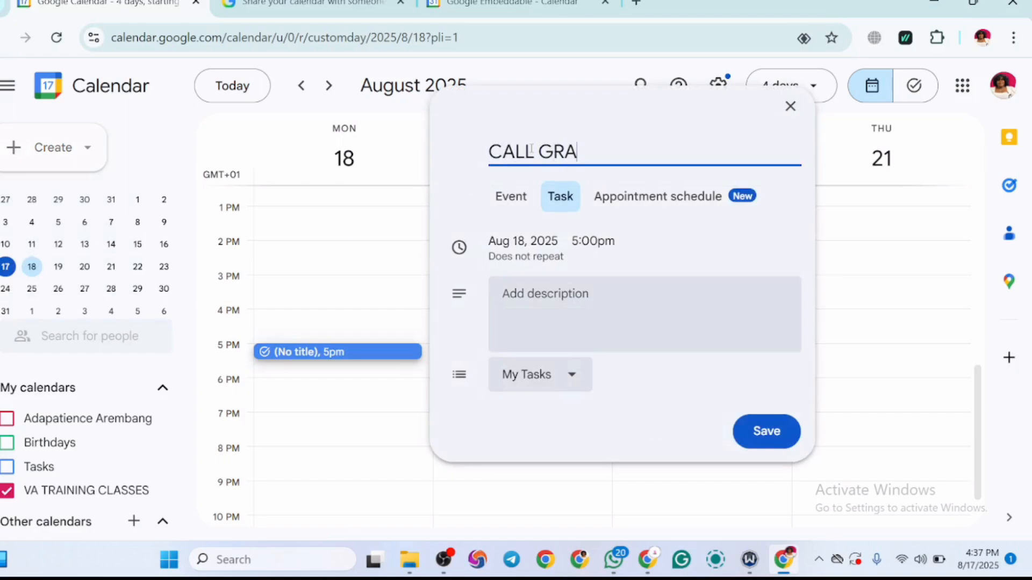
{"action": "type", "text": "NDMA"}
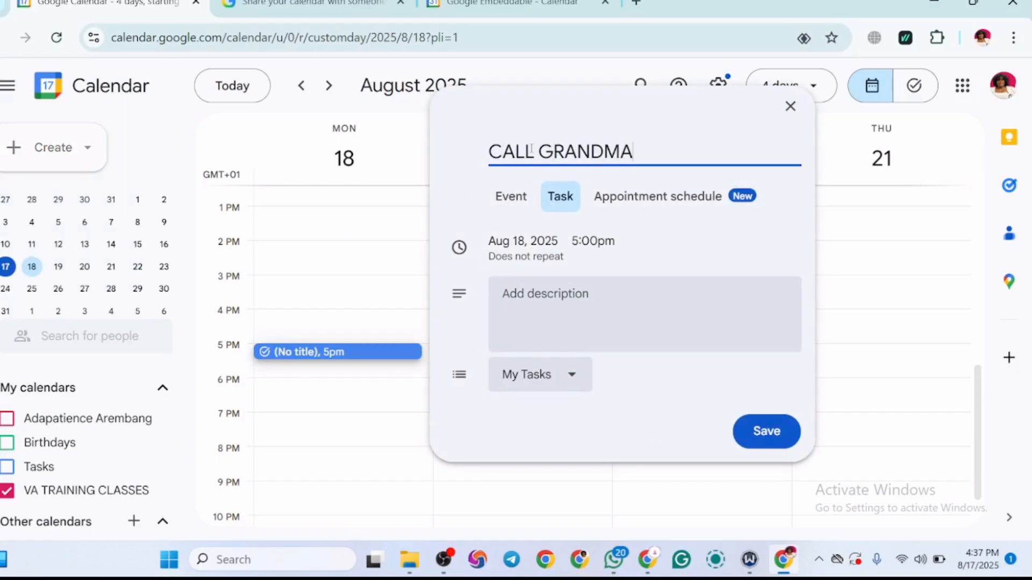
Step: Describe the task as telling her to visit the named doctor, keep it in the My Tasks list and save it
{"action": "left_click", "coordinate": [572, 309]}
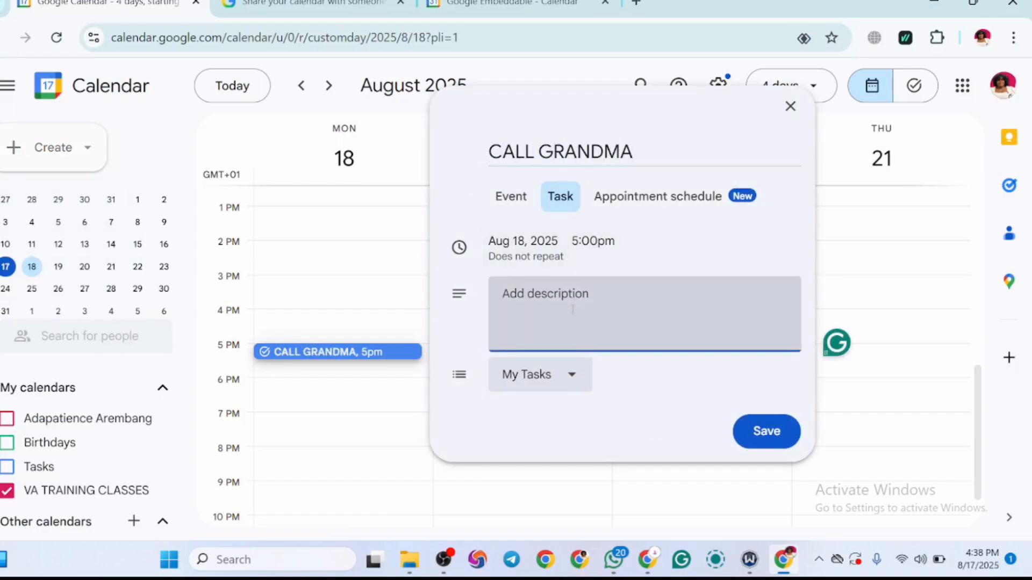
{"action": "type", "text": "TE"}
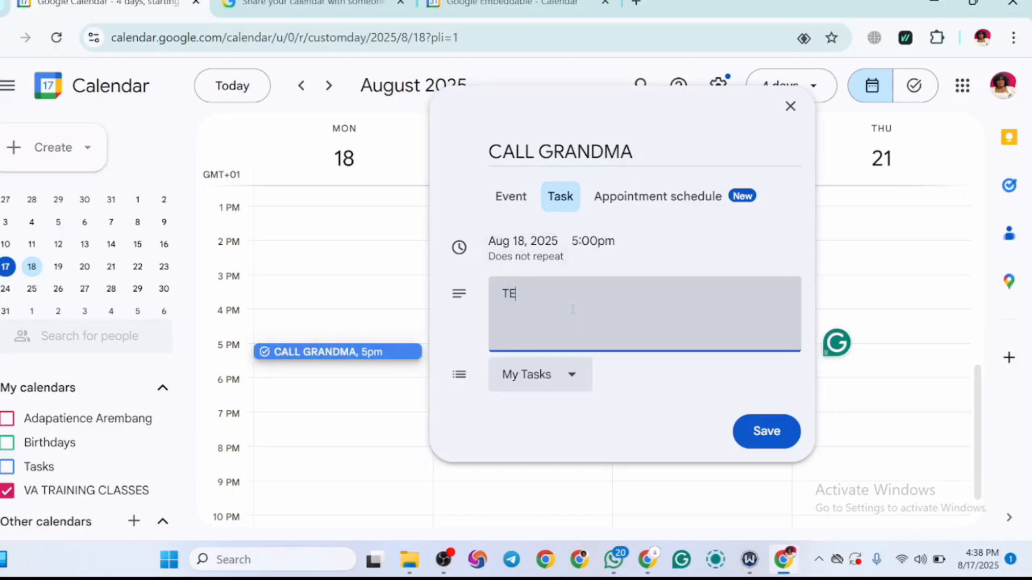
{"action": "type", "text": "LL HER TO V"}
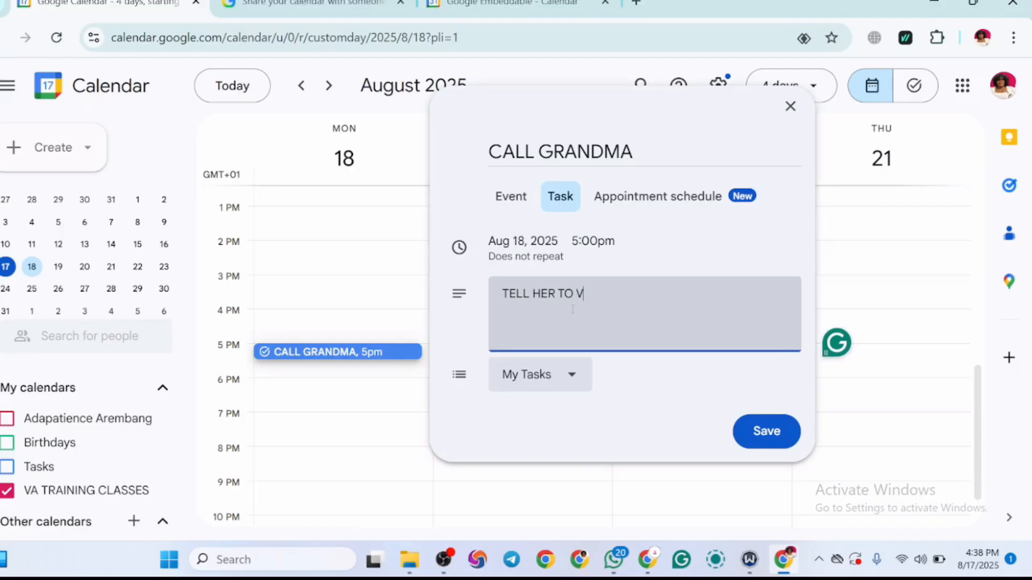
{"action": "type", "text": "ISIT DR ENE"}
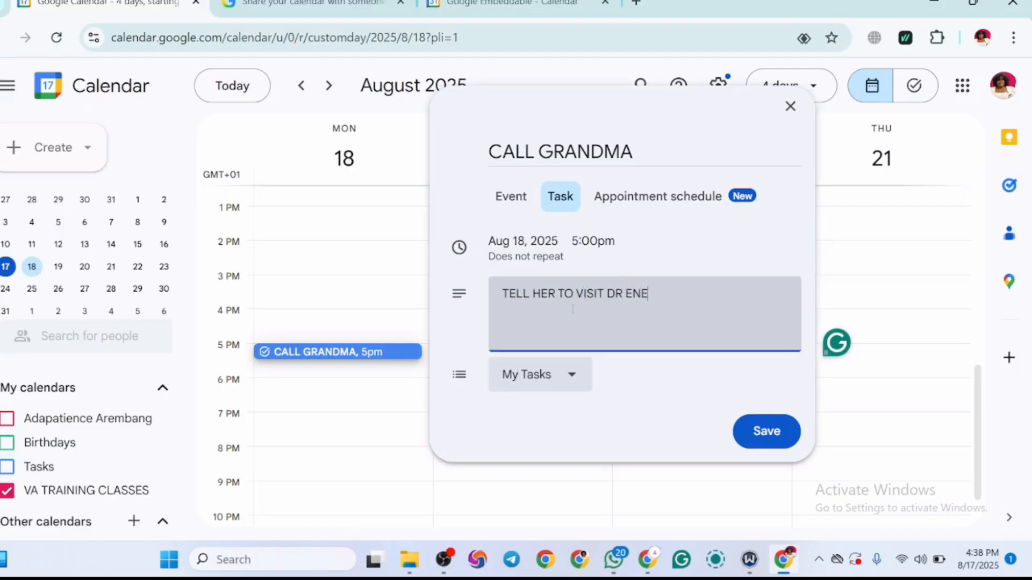
{"action": "left_click", "coordinate": [571, 380]}
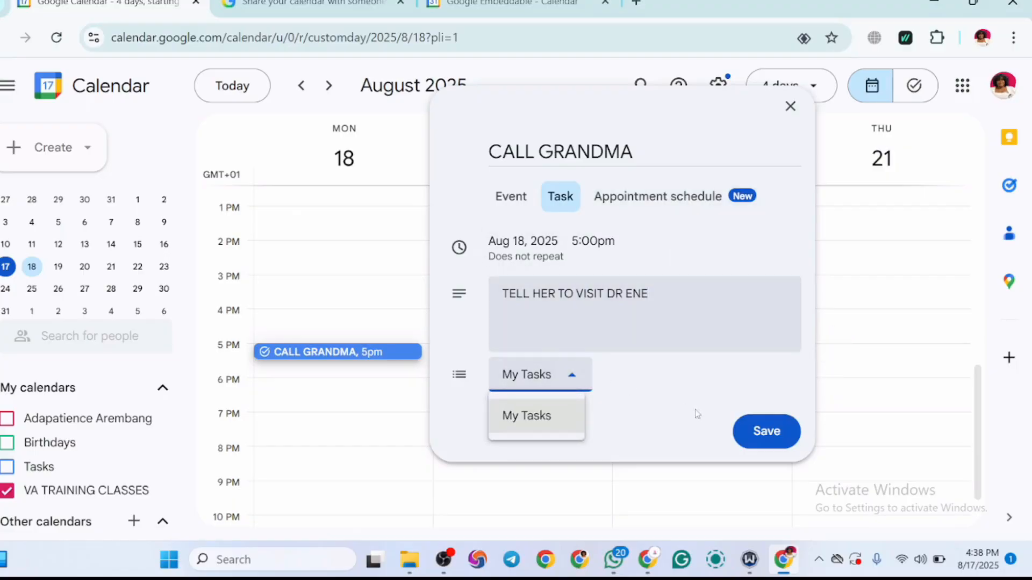
{"action": "left_click", "coordinate": [775, 438]}
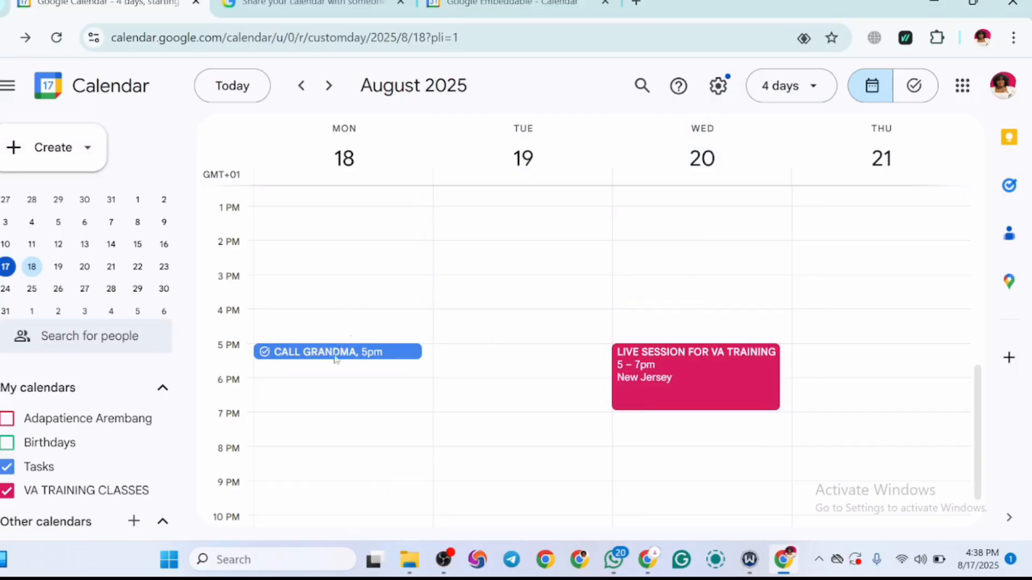
Step: Review the CALL GRANDMA task's details and its editable fields, and close them without making changes
{"action": "left_click", "coordinate": [396, 354]}
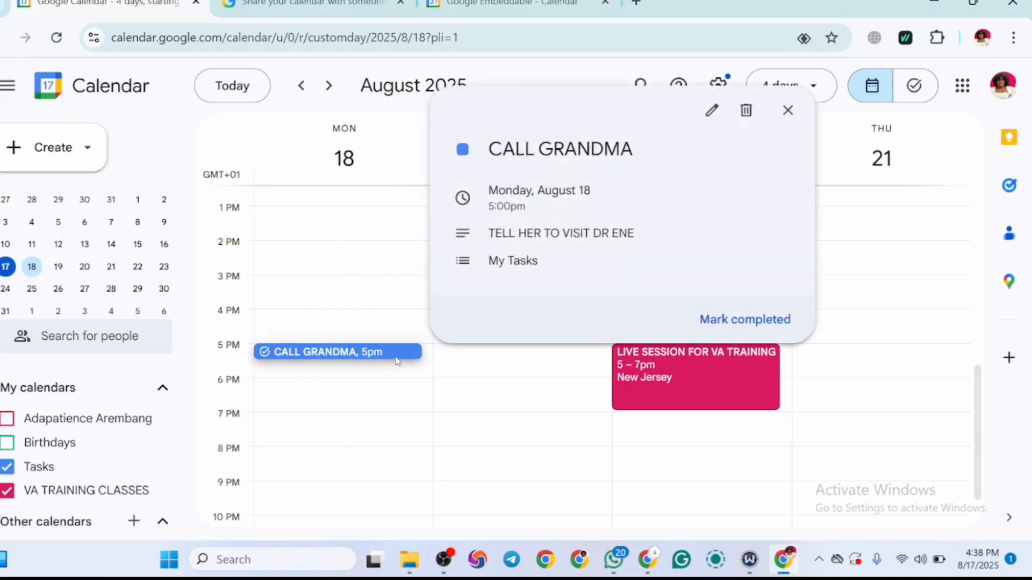
{"action": "left_click", "coordinate": [483, 395]}
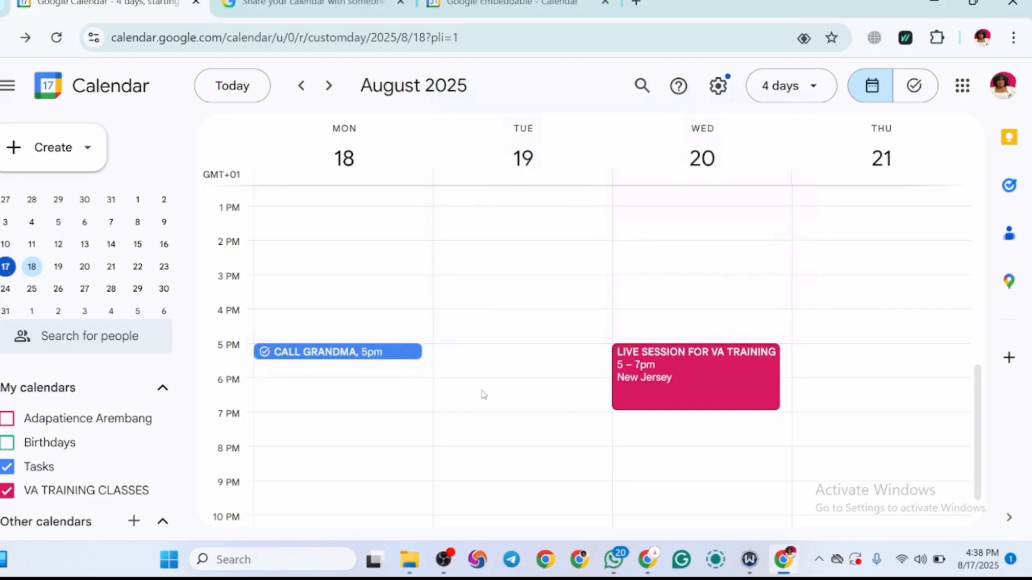
{"action": "left_click", "coordinate": [410, 362]}
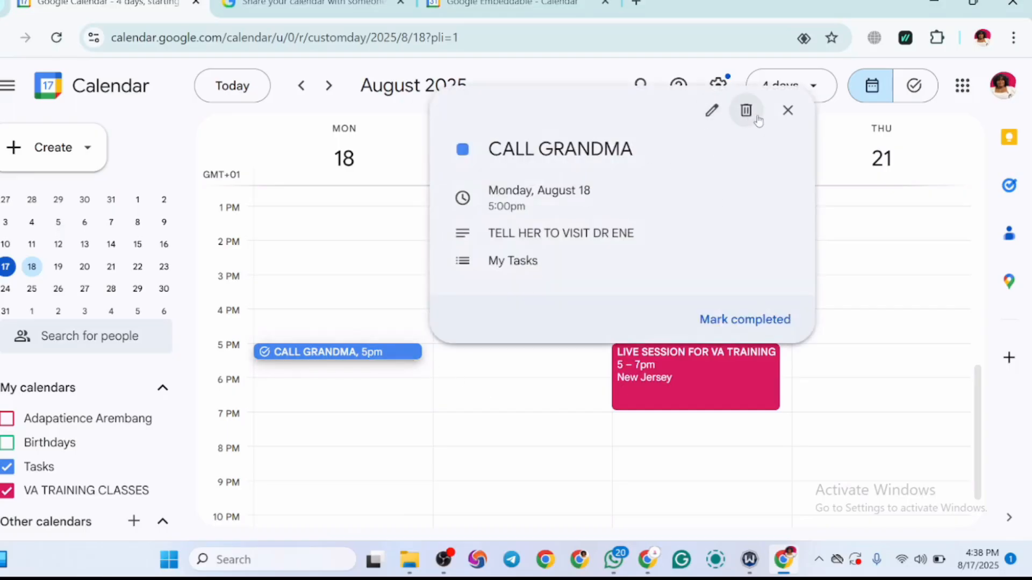
{"action": "left_click", "coordinate": [710, 111]}
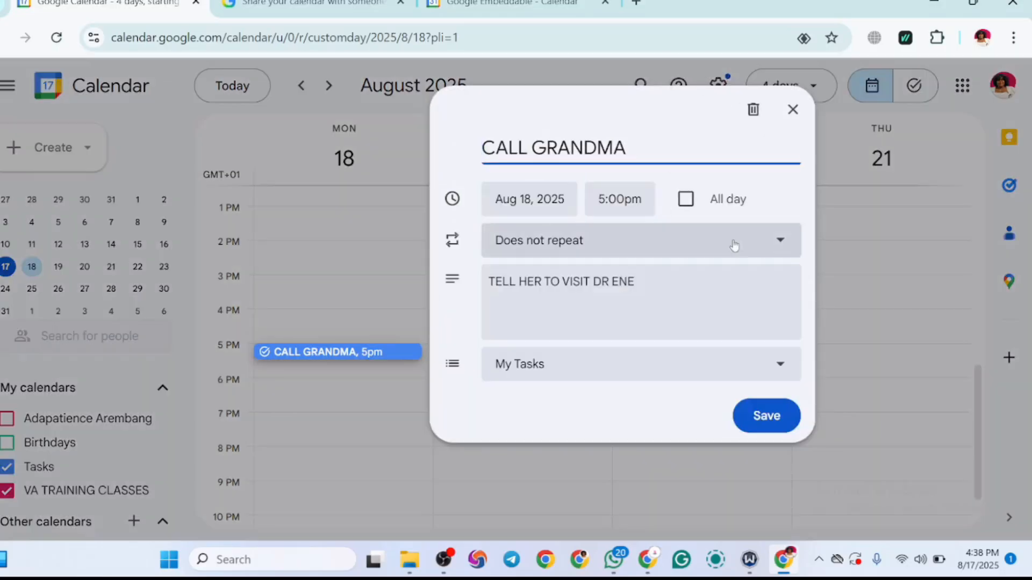
{"action": "left_click", "coordinate": [877, 277]}
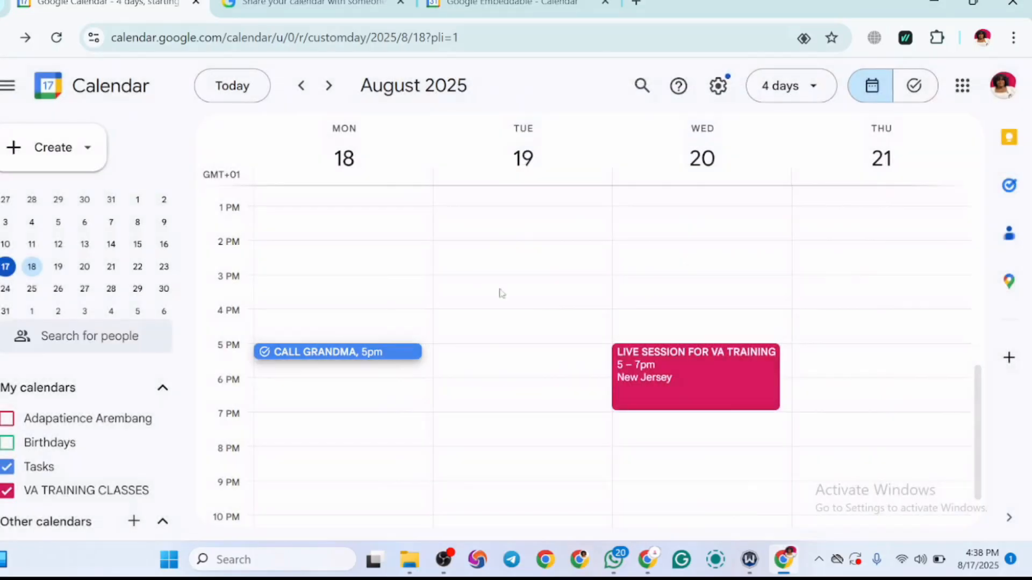
Step: Mark the CALL GRANDMA task on August 18 as completed
{"action": "left_click", "coordinate": [329, 353]}
{"action": "left_click", "coordinate": [720, 322]}
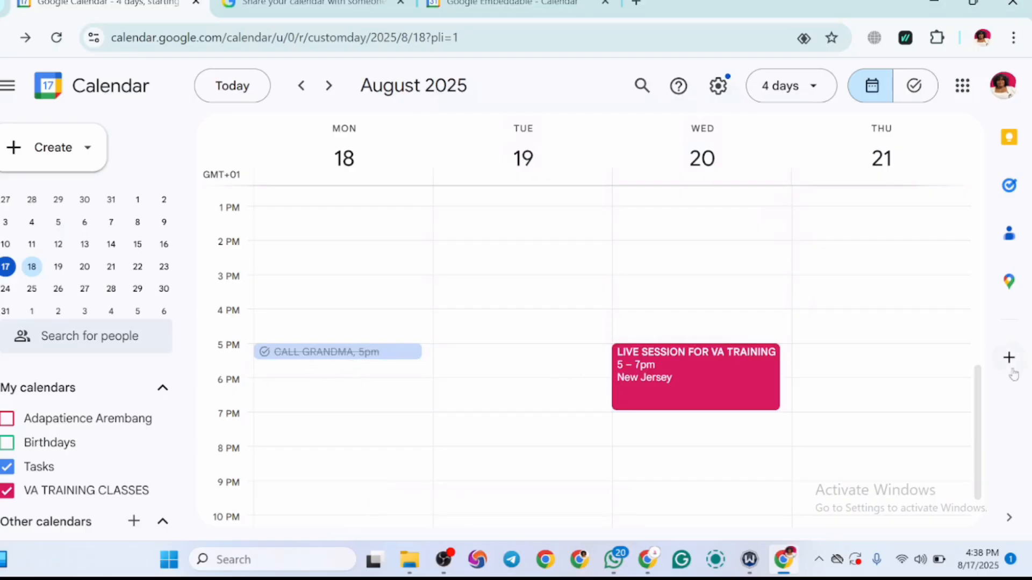
{"action": "left_click_drag", "start_coordinate": [977, 411], "coordinate": [977, 398]}
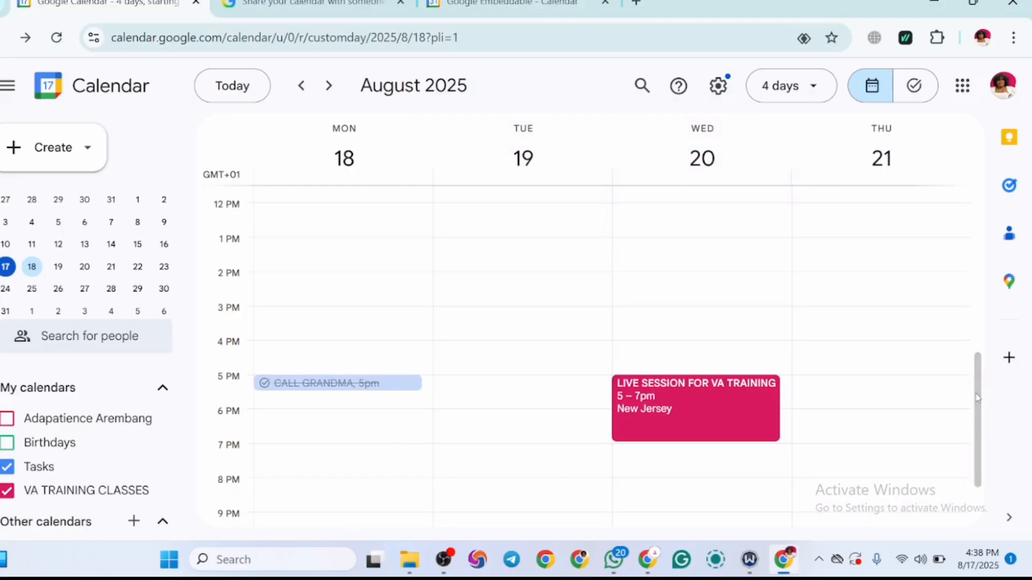
{"action": "left_click_drag", "start_coordinate": [977, 398], "coordinate": [985, 425]}
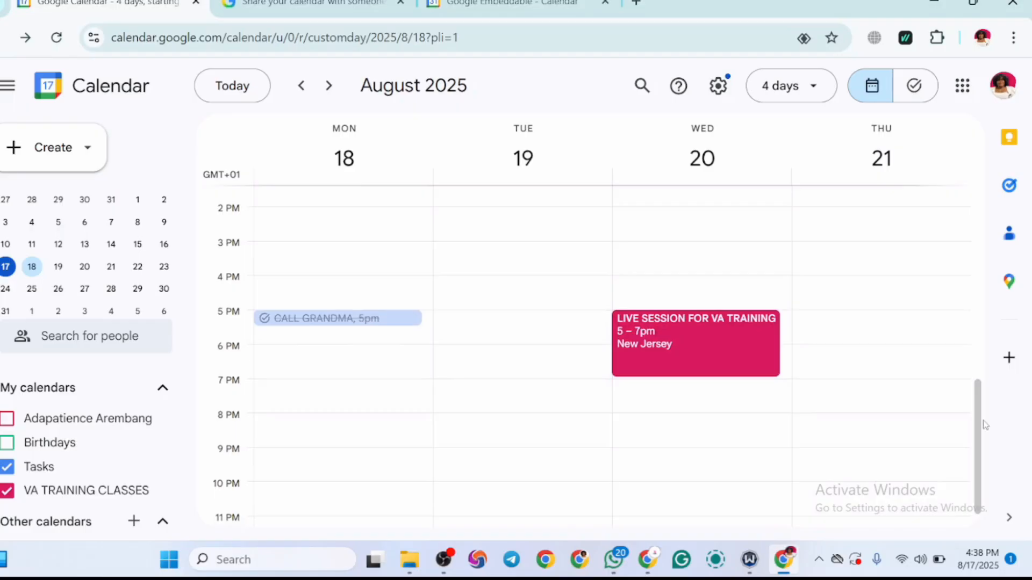
{"action": "left_click_drag", "start_coordinate": [985, 425], "coordinate": [981, 497]}
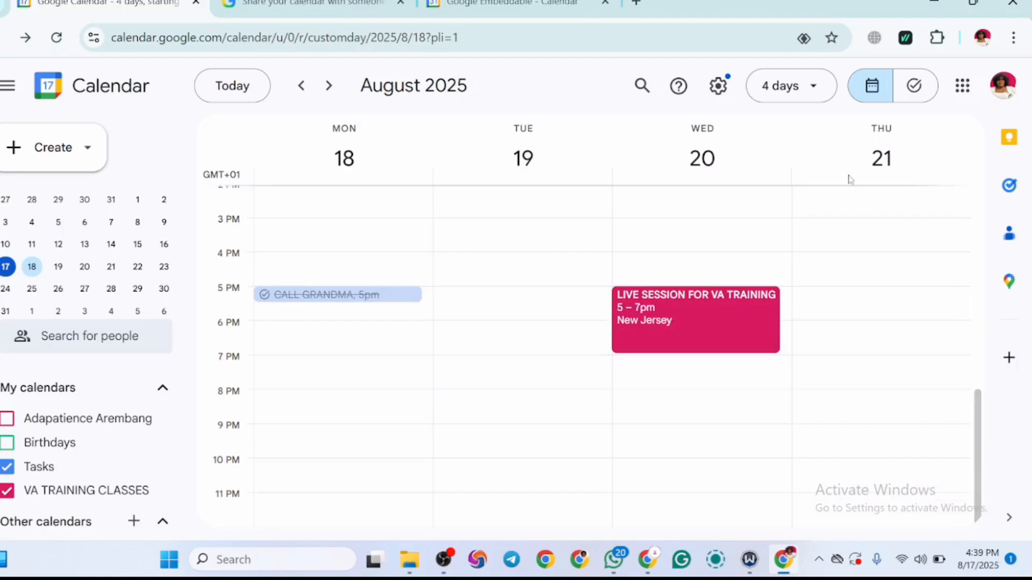
Step: Open the general calendar settings and enable the display of a secondary time zone
{"action": "left_click", "coordinate": [720, 86]}
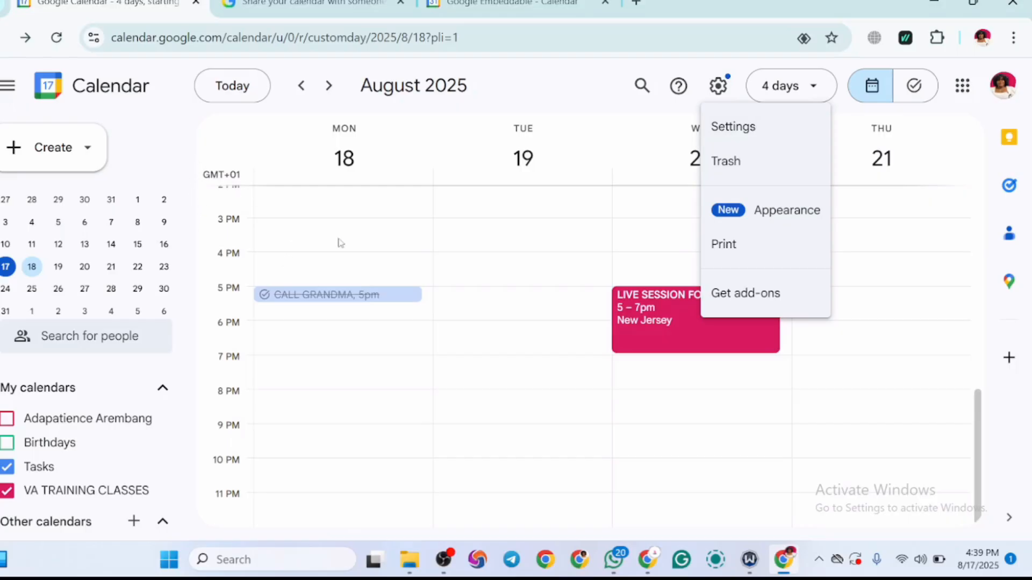
{"action": "left_click", "coordinate": [739, 142]}
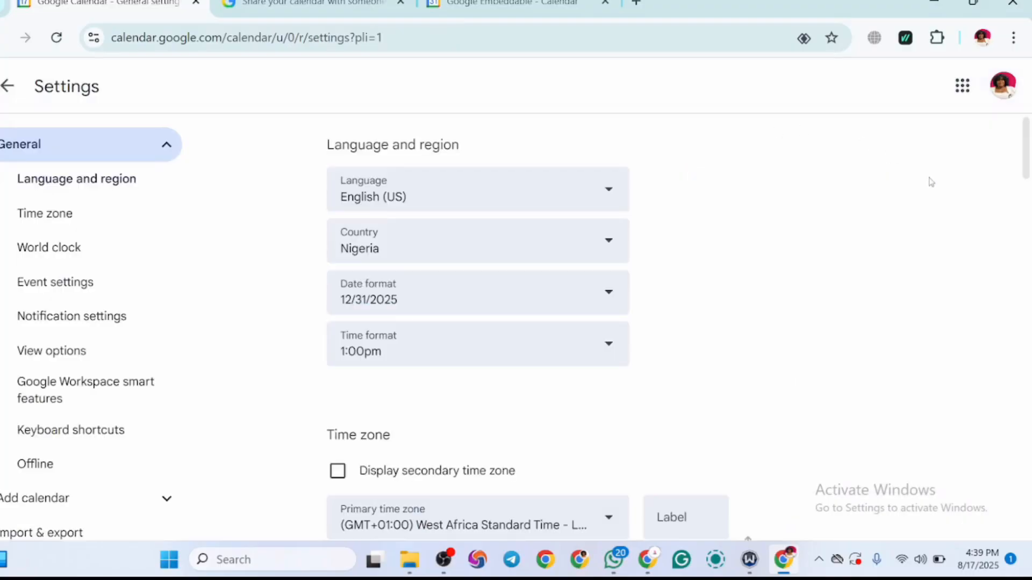
{"action": "left_click_drag", "start_coordinate": [1025, 160], "coordinate": [1026, 191]}
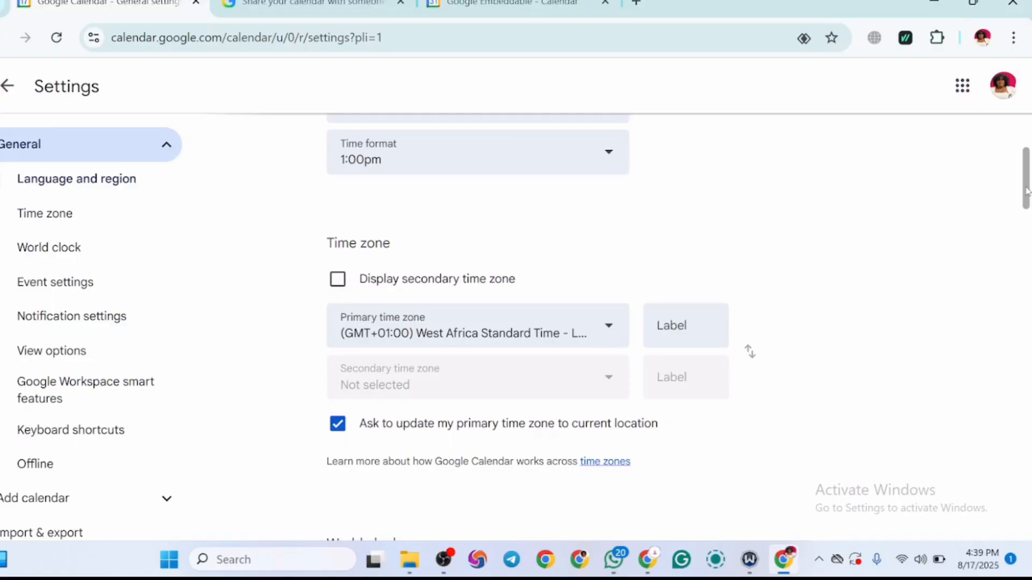
{"action": "left_click_drag", "start_coordinate": [1027, 191], "coordinate": [1027, 208]}
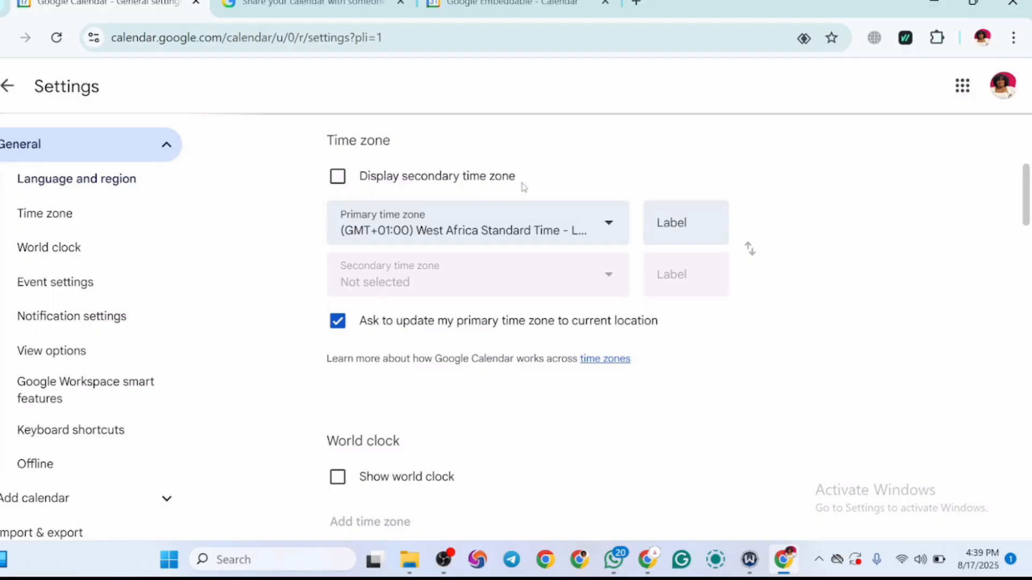
{"action": "left_click", "coordinate": [336, 183]}
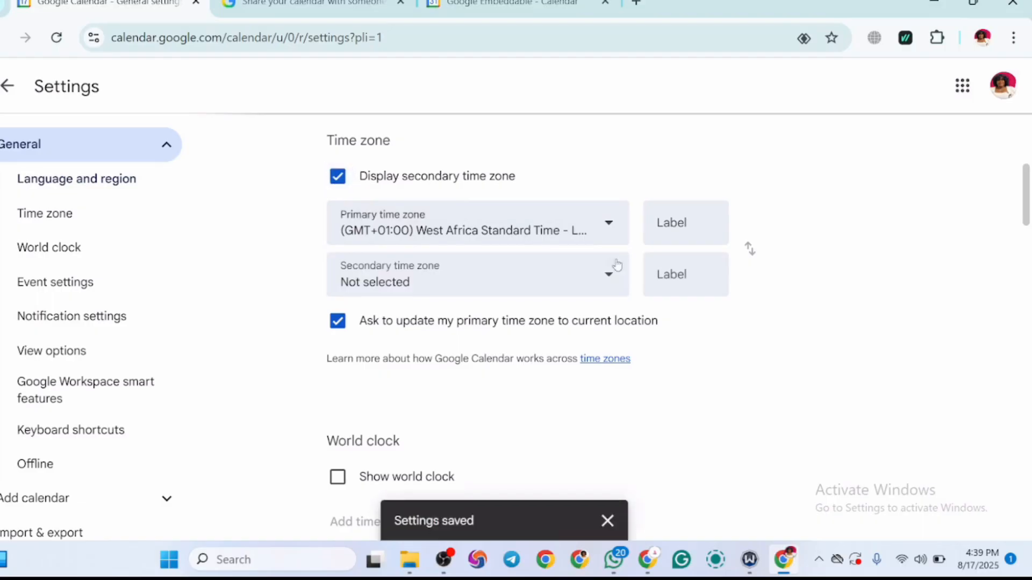
Step: Set the secondary time zone to (GMT-07:00) Pacific Time - Los Angeles
{"action": "left_click", "coordinate": [609, 281]}
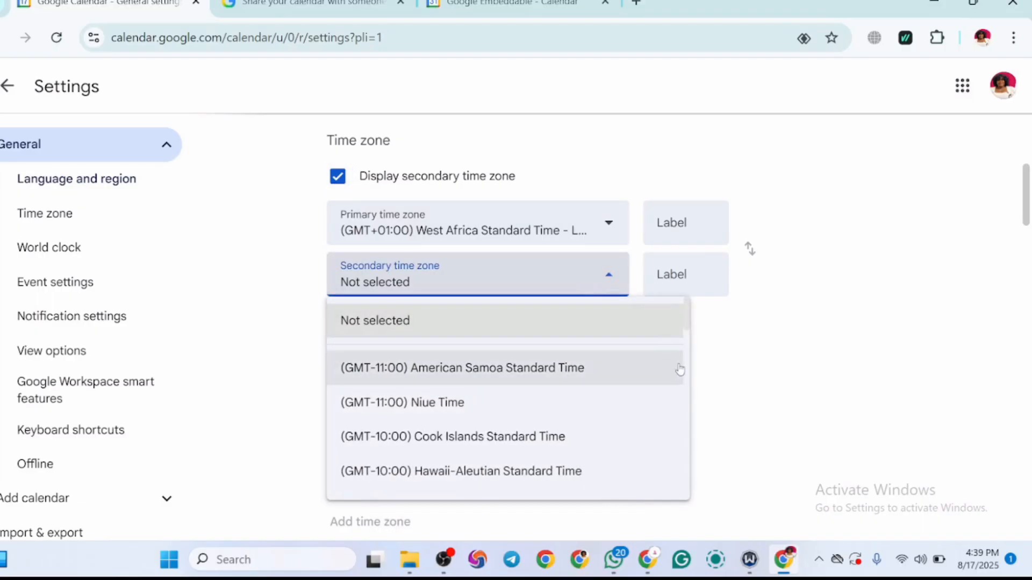
{"action": "left_click_drag", "start_coordinate": [686, 322], "coordinate": [689, 338]}
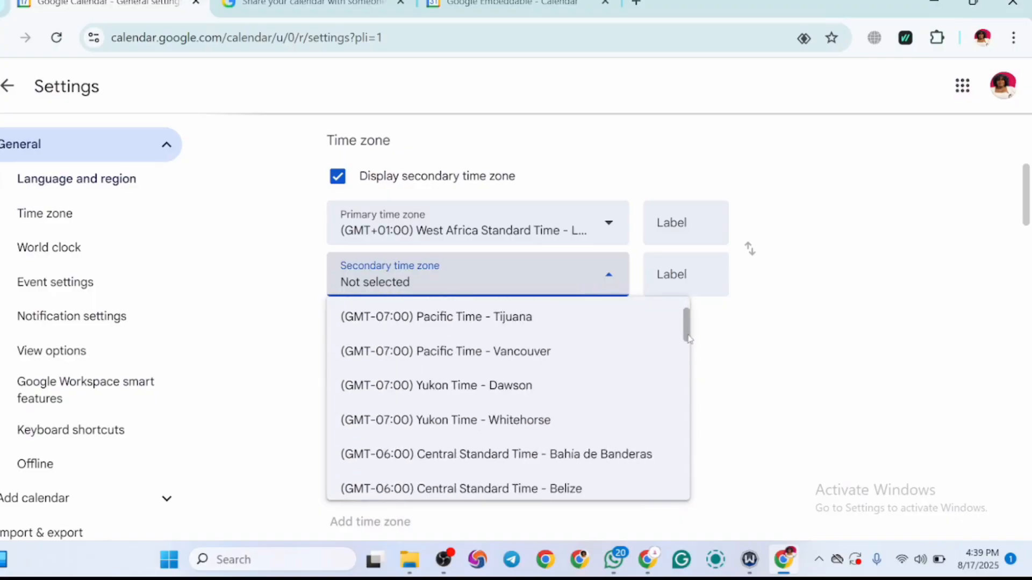
{"action": "scroll", "coordinate": [689, 337], "scroll_direction": "up", "scroll_amount": 2}
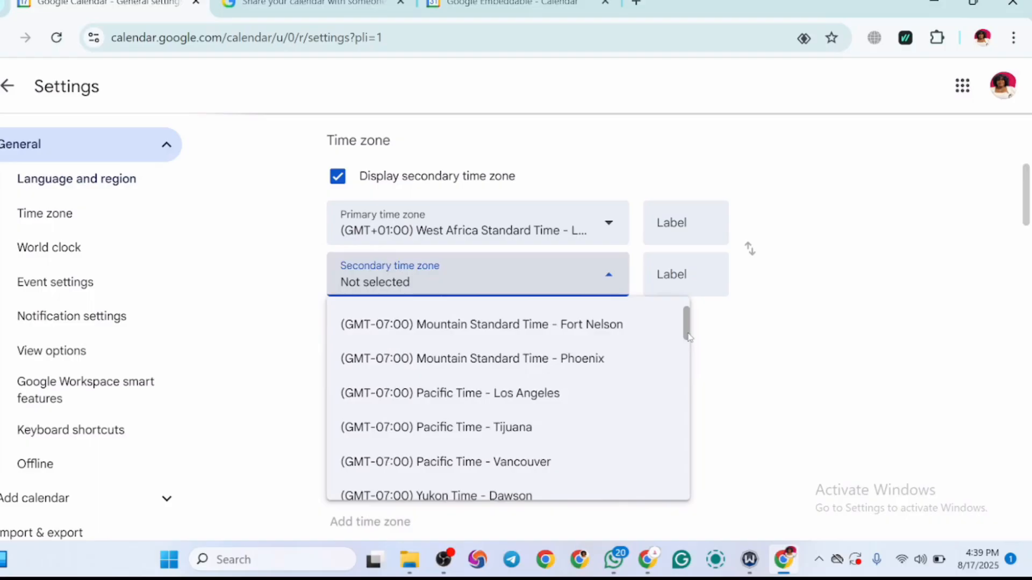
{"action": "left_click", "coordinate": [428, 396]}
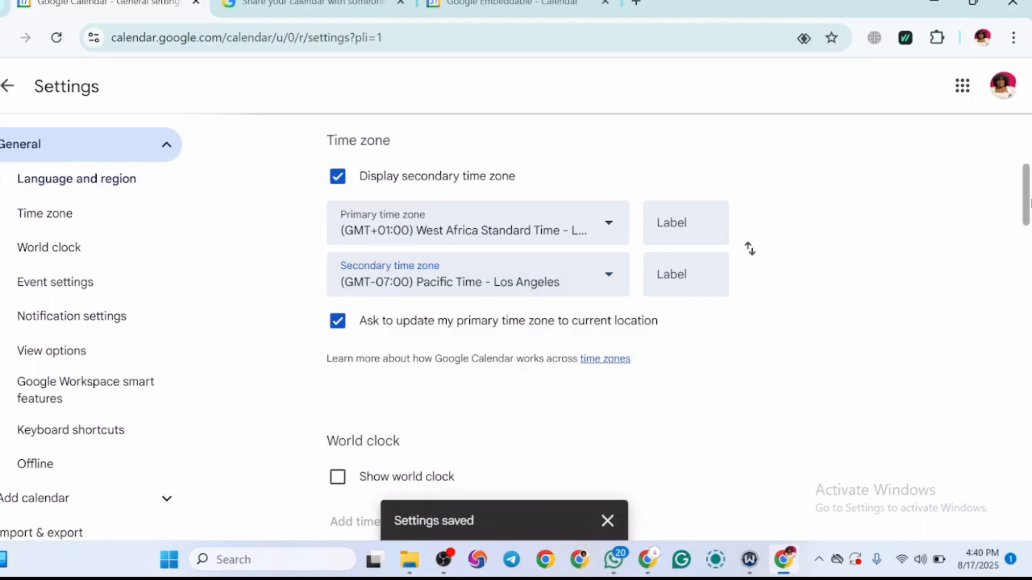
Step: Label the secondary time zone AVGA
{"action": "scroll", "coordinate": [1027, 213], "scroll_direction": "down", "scroll_amount": 1}
{"action": "mouse_move", "coordinate": [1030, 210]}
{"action": "left_mouse_down"}
{"action": "mouse_move", "coordinate": [1028, 234]}
{"action": "mouse_move", "coordinate": [1026, 211]}
{"action": "left_mouse_up"}
{"action": "left_click", "coordinate": [681, 225]}
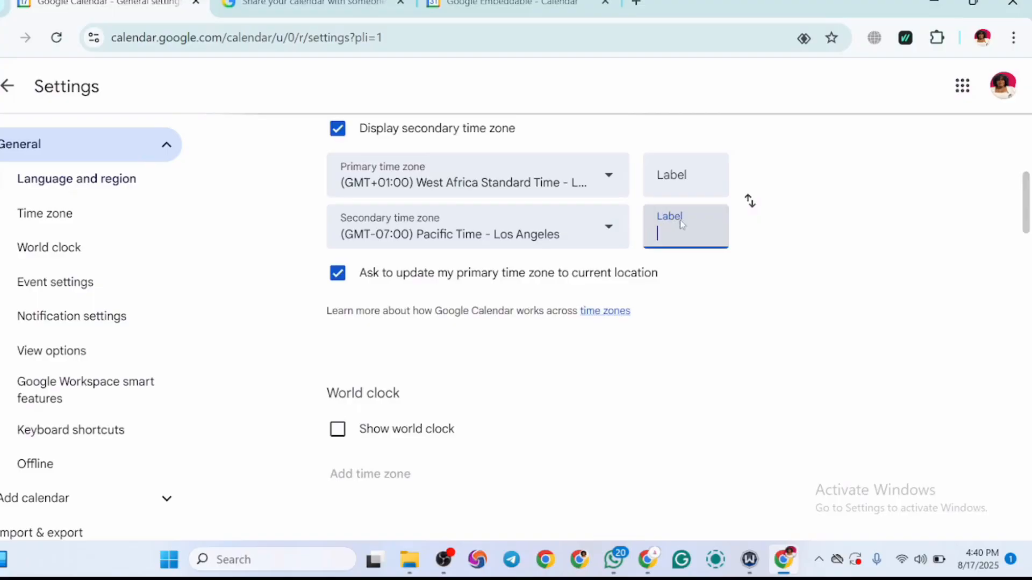
{"action": "type", "text": "AVGA"}
{"action": "left_click", "coordinate": [808, 256]}
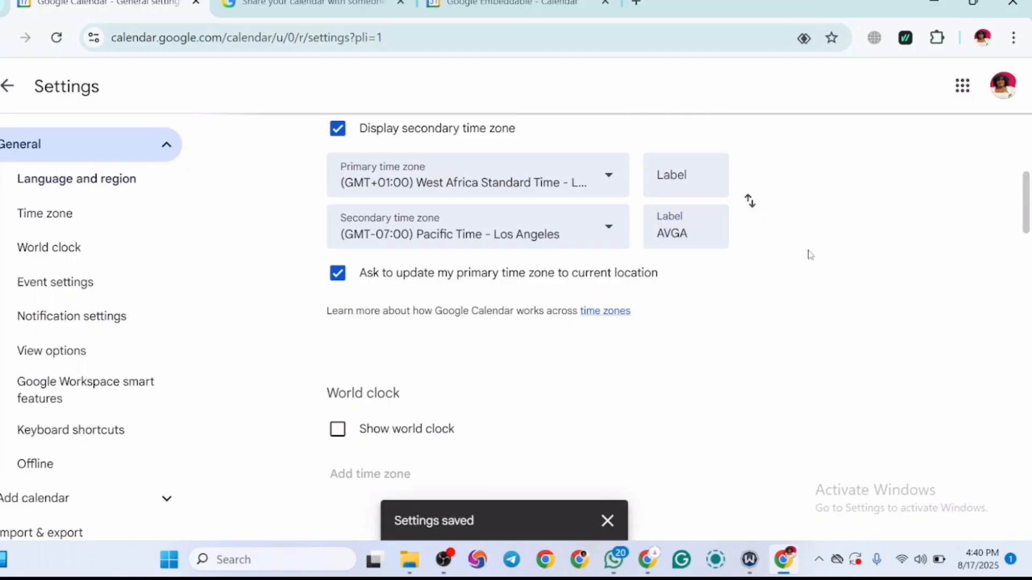
{"action": "left_click_drag", "start_coordinate": [696, 211], "coordinate": [913, 308]}
{"action": "left_click", "coordinate": [912, 308]}
Step: Show the world clock and add the time zones Atlantic Time - Goose Bay and United Kingdom Time to it
{"action": "left_click_drag", "start_coordinate": [1029, 223], "coordinate": [1027, 245]}
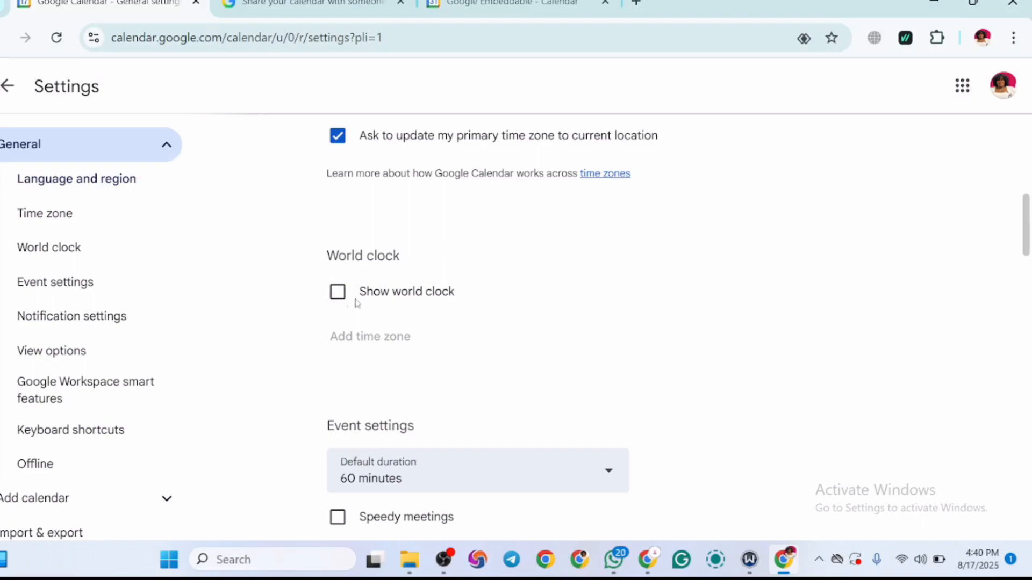
{"action": "left_click", "coordinate": [338, 297]}
{"action": "left_click", "coordinate": [338, 296]}
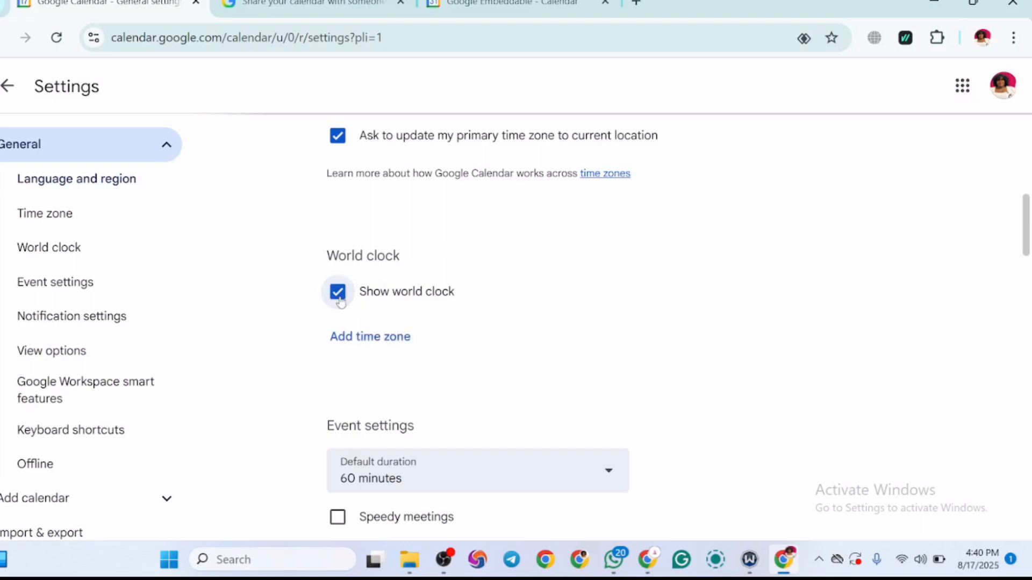
{"action": "left_click", "coordinate": [354, 339]}
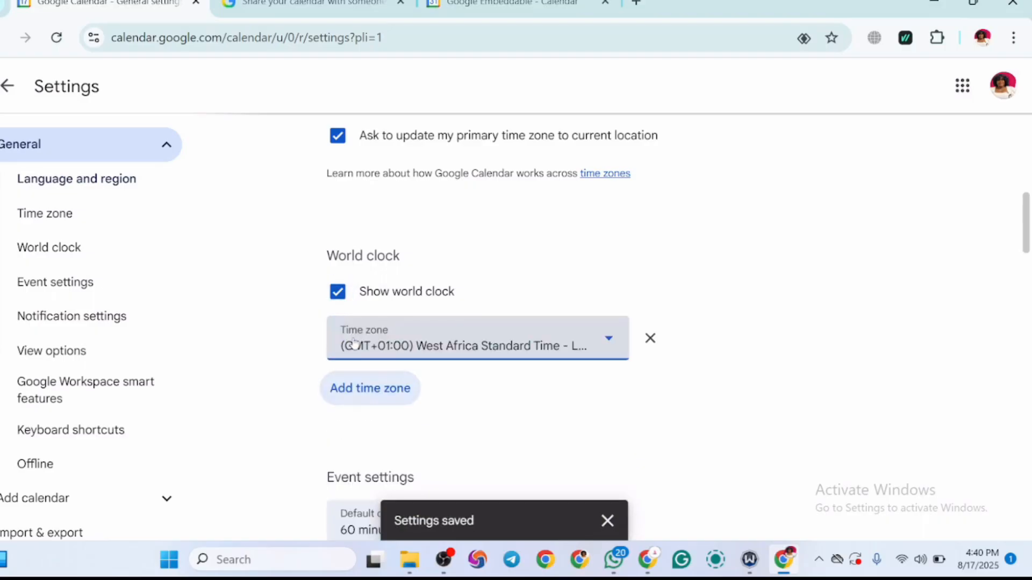
{"action": "left_click", "coordinate": [609, 344]}
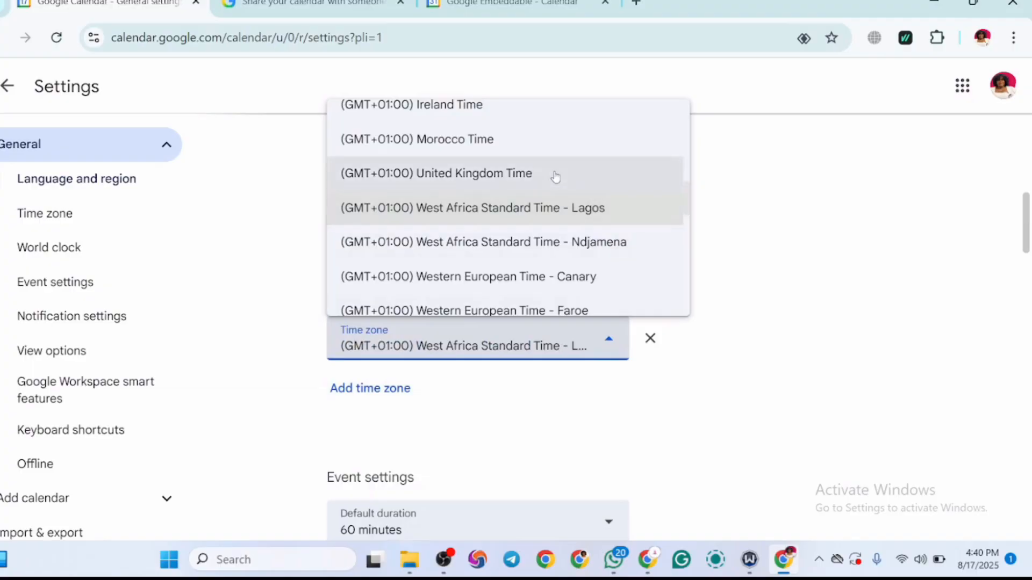
{"action": "left_click_drag", "start_coordinate": [688, 208], "coordinate": [687, 300]}
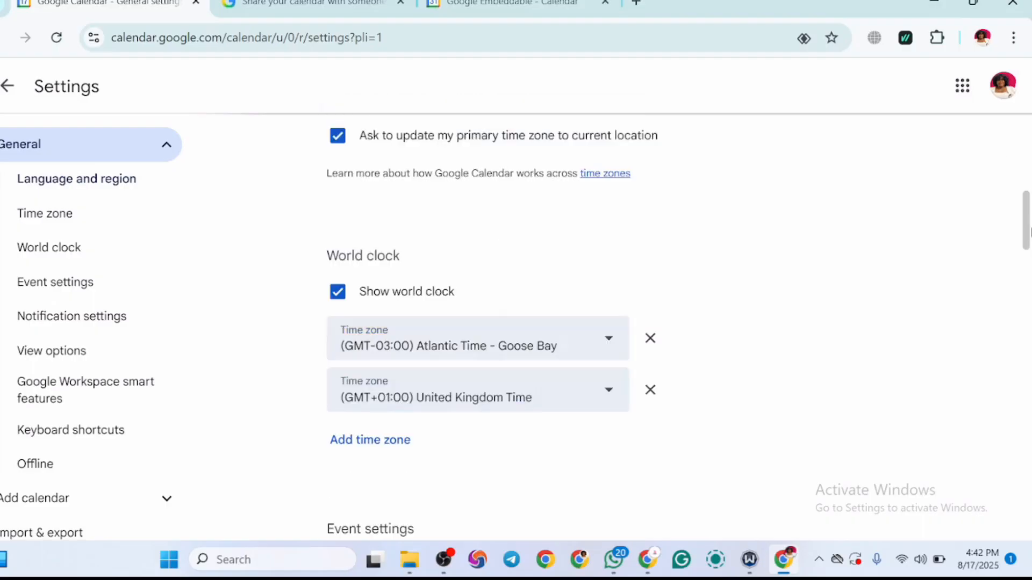
Step: Review the default event duration choices without changing them, and disable the guest permissions Invite others and See guest list
{"action": "left_click_drag", "start_coordinate": [1029, 237], "coordinate": [1029, 297]}
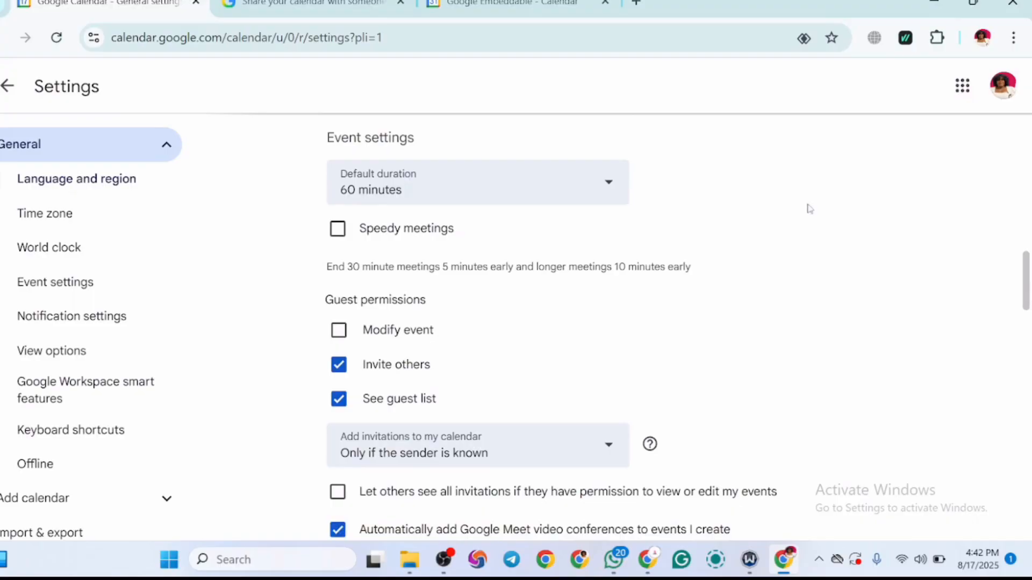
{"action": "left_click", "coordinate": [618, 191]}
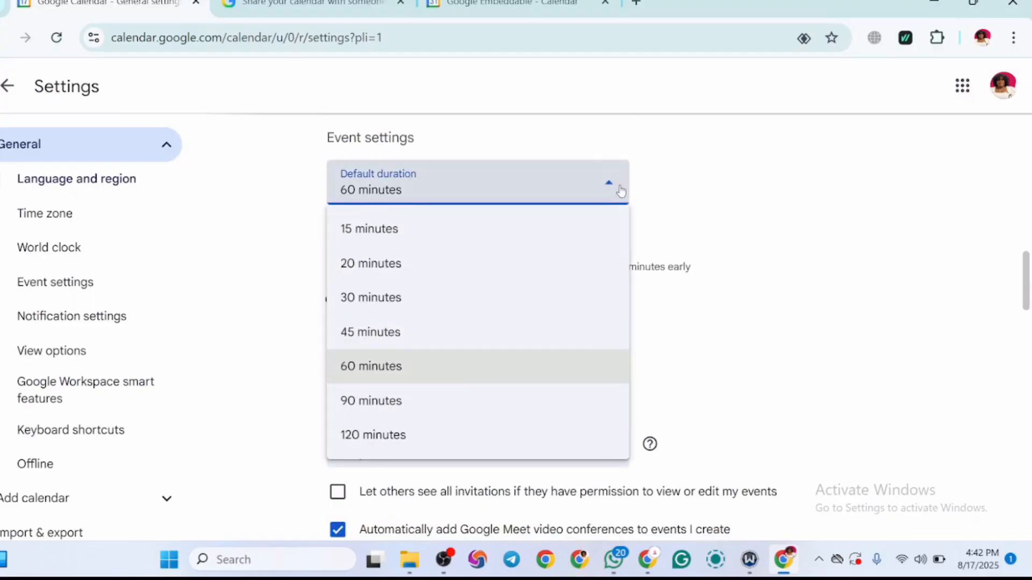
{"action": "left_click", "coordinate": [792, 293]}
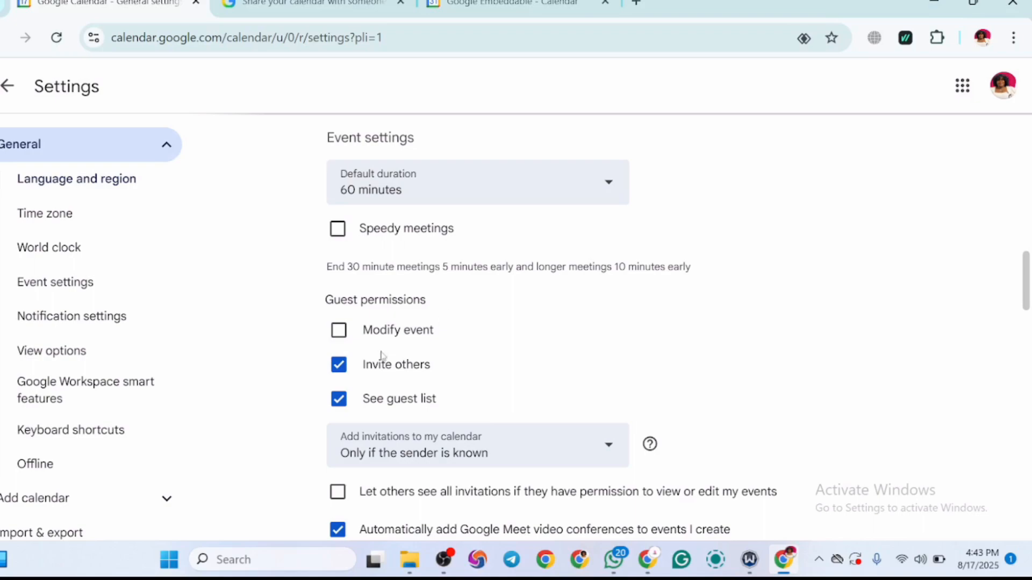
{"action": "left_click", "coordinate": [336, 370]}
{"action": "left_click", "coordinate": [339, 399]}
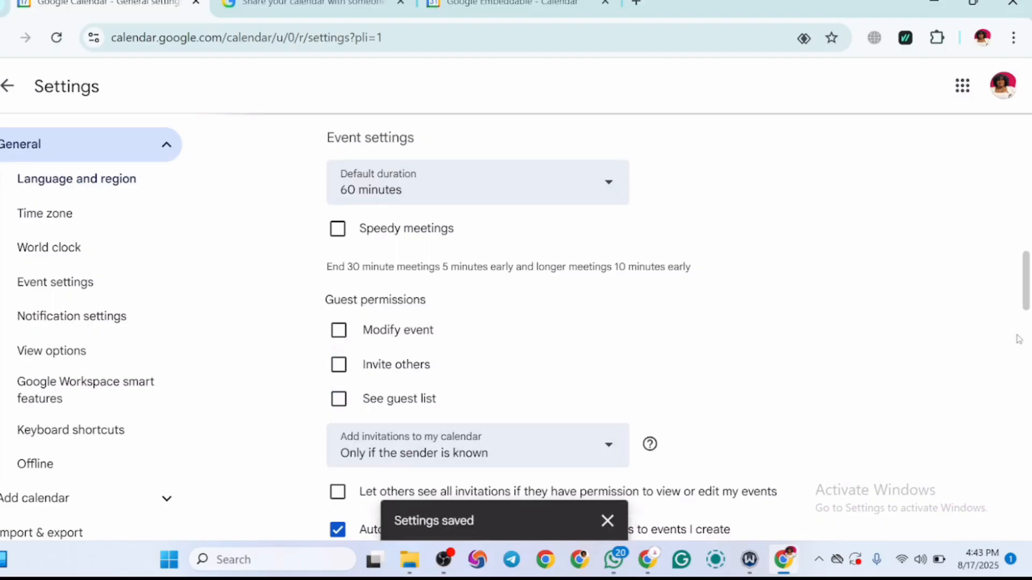
Step: Turn the automatic adding of Google Meet video conferences to created events off and back on
{"action": "left_click_drag", "start_coordinate": [1028, 301], "coordinate": [1027, 322]}
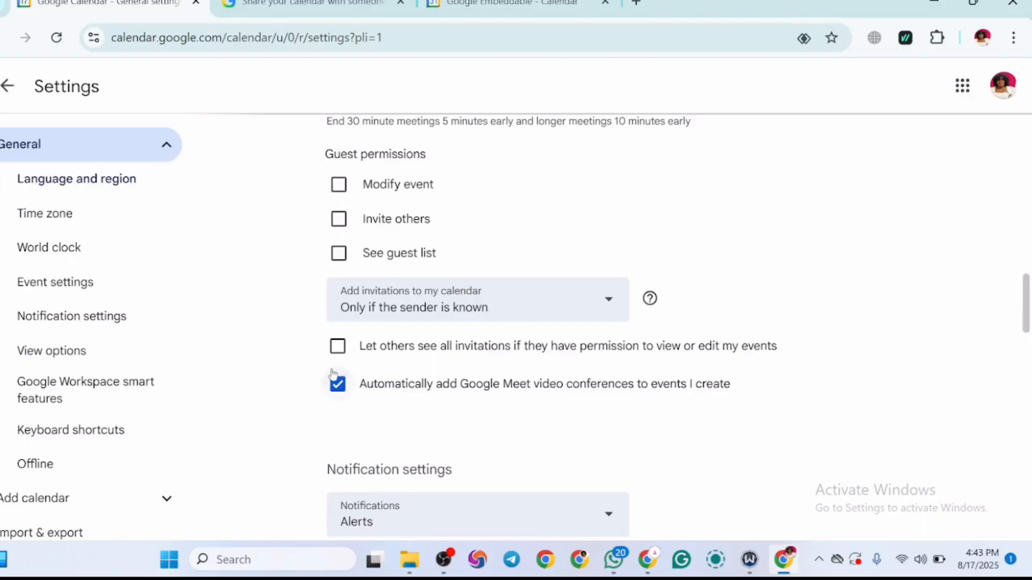
{"action": "left_click", "coordinate": [346, 391]}
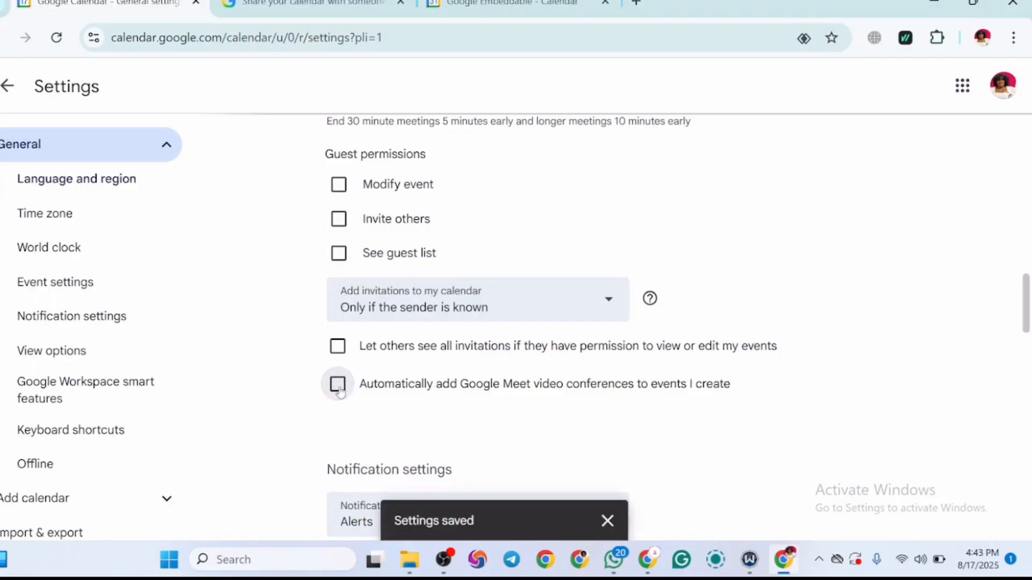
{"action": "left_click", "coordinate": [338, 385]}
Step: Restrict notifications to events that have been responded to with "Yes" or "Maybe"
{"action": "left_click_drag", "start_coordinate": [1027, 317], "coordinate": [1027, 371]}
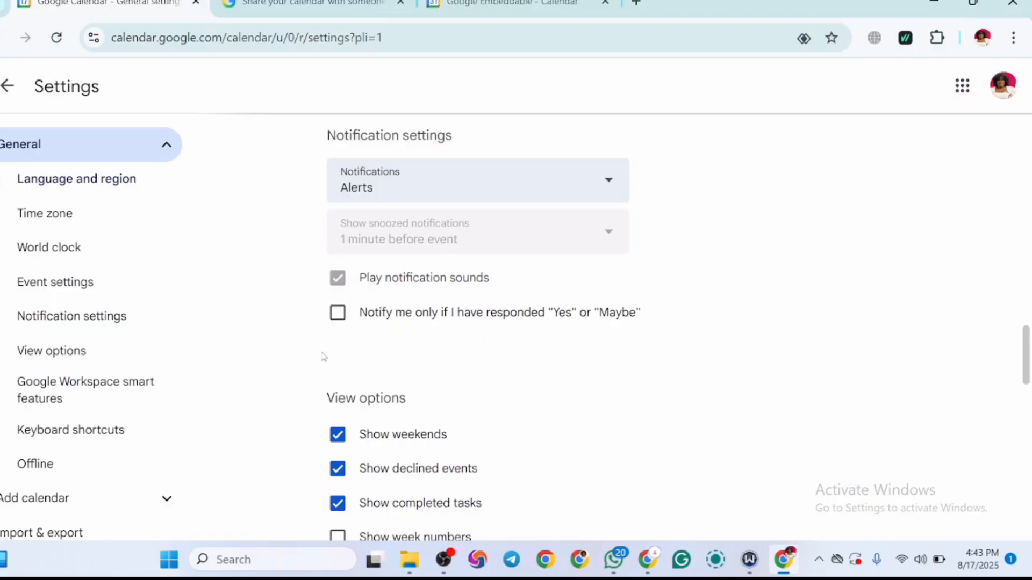
{"action": "left_click", "coordinate": [339, 323]}
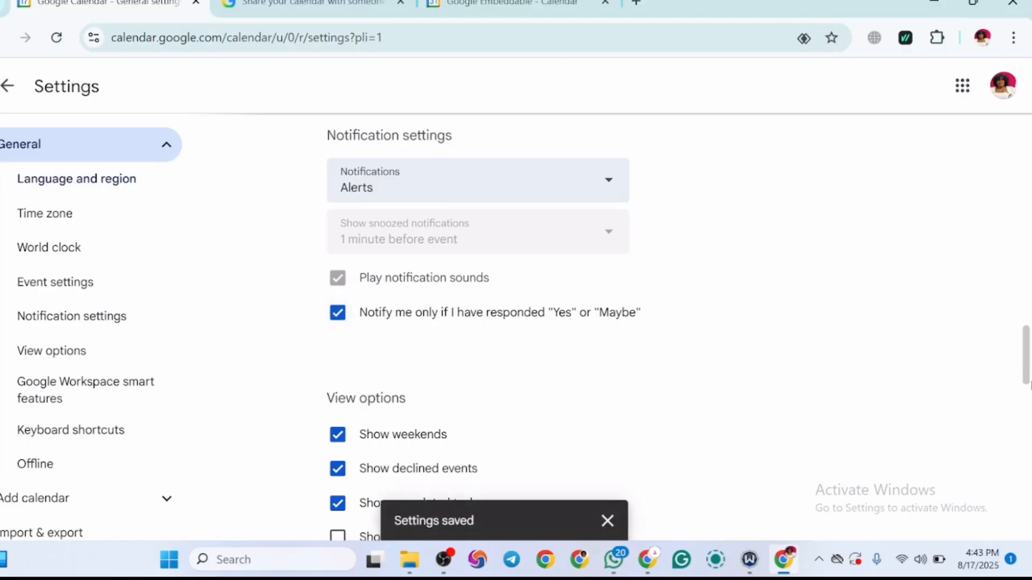
Step: Try the option for displaying shorter events at 30-minute size, switch it back off, and enable reduced brightness of past events
{"action": "left_click_drag", "start_coordinate": [1026, 374], "coordinate": [1028, 414]}
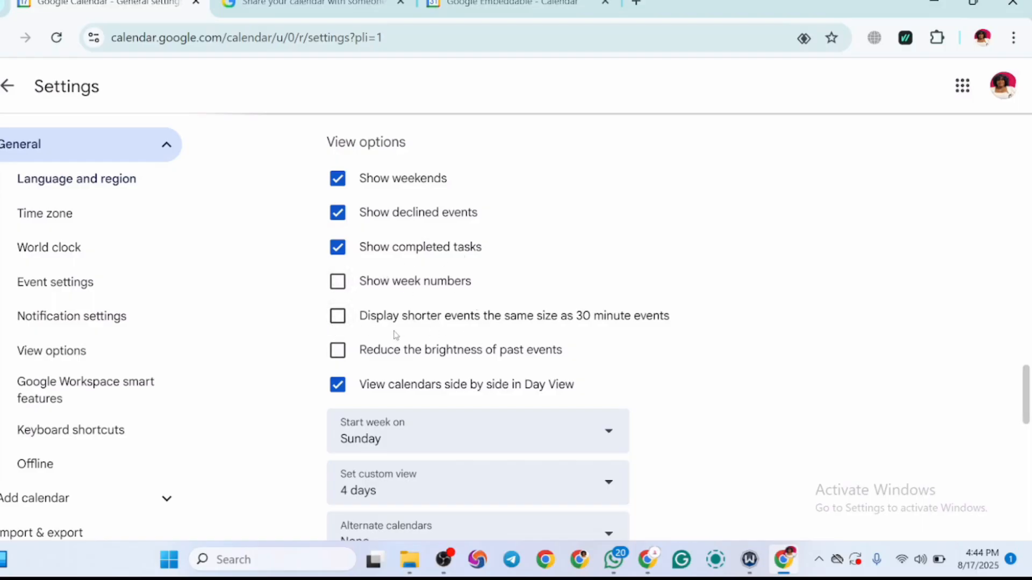
{"action": "left_click", "coordinate": [338, 317]}
{"action": "left_click", "coordinate": [338, 320]}
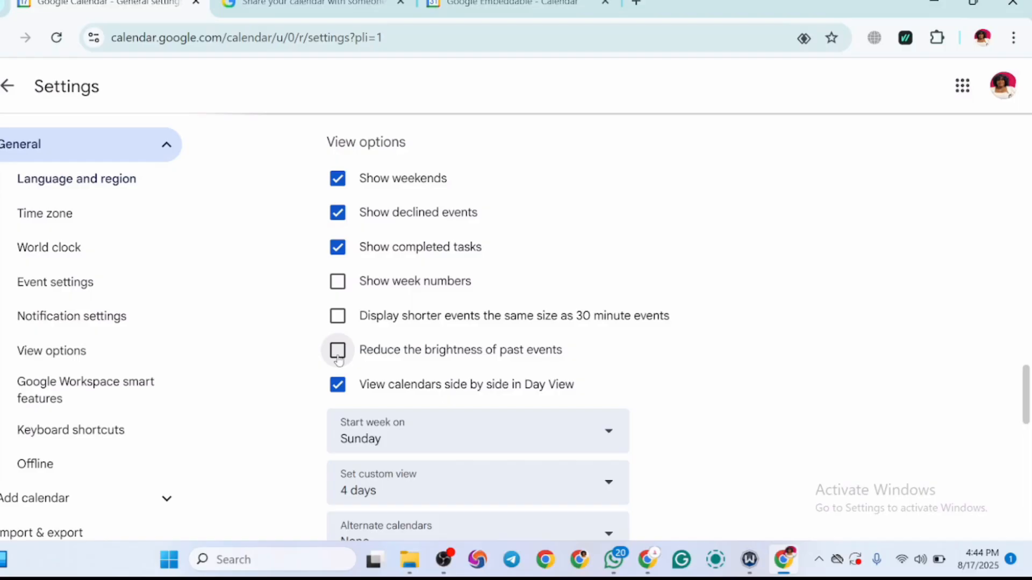
{"action": "left_click", "coordinate": [338, 351]}
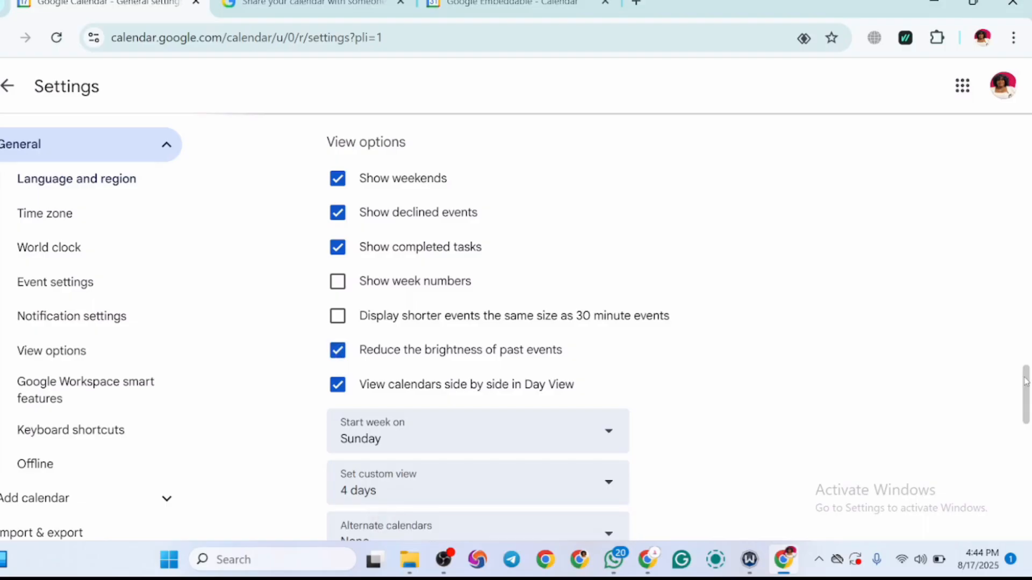
Step: Set the calendar's custom view to 2 weeks
{"action": "left_click_drag", "start_coordinate": [1025, 381], "coordinate": [1026, 411]}
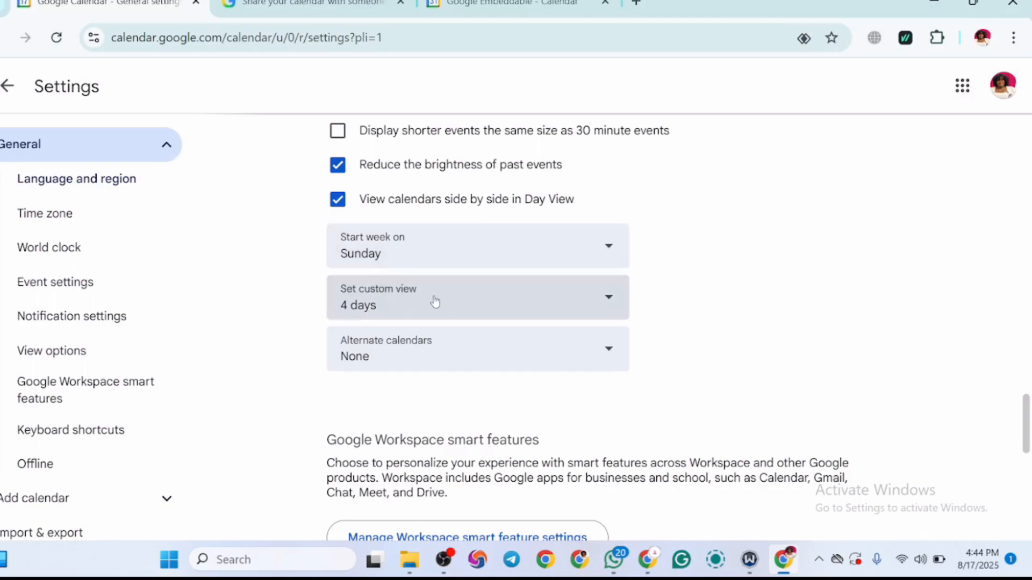
{"action": "left_click", "coordinate": [551, 321]}
{"action": "left_click_drag", "start_coordinate": [627, 371], "coordinate": [625, 473]}
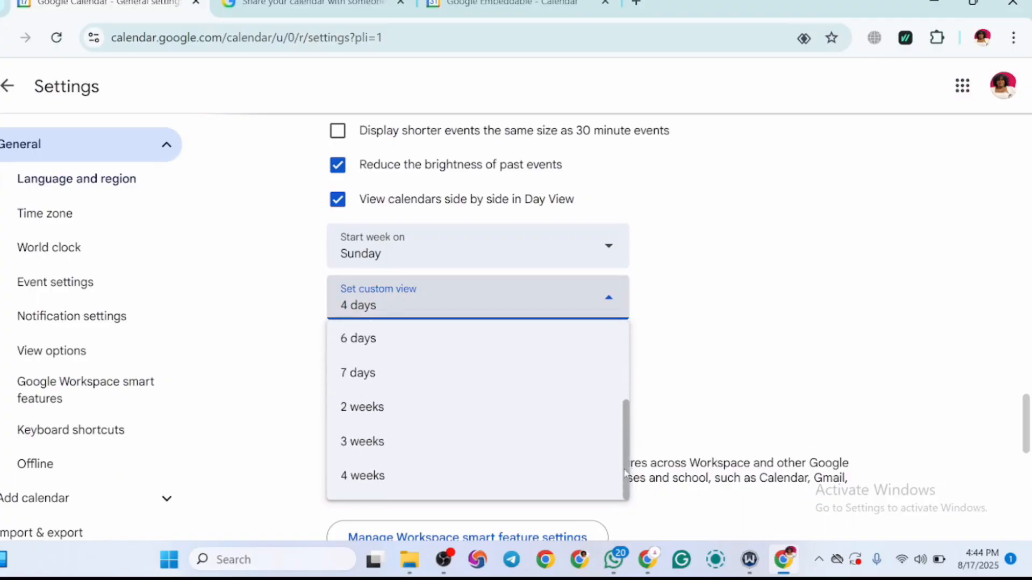
{"action": "left_click_drag", "start_coordinate": [626, 441], "coordinate": [628, 399]}
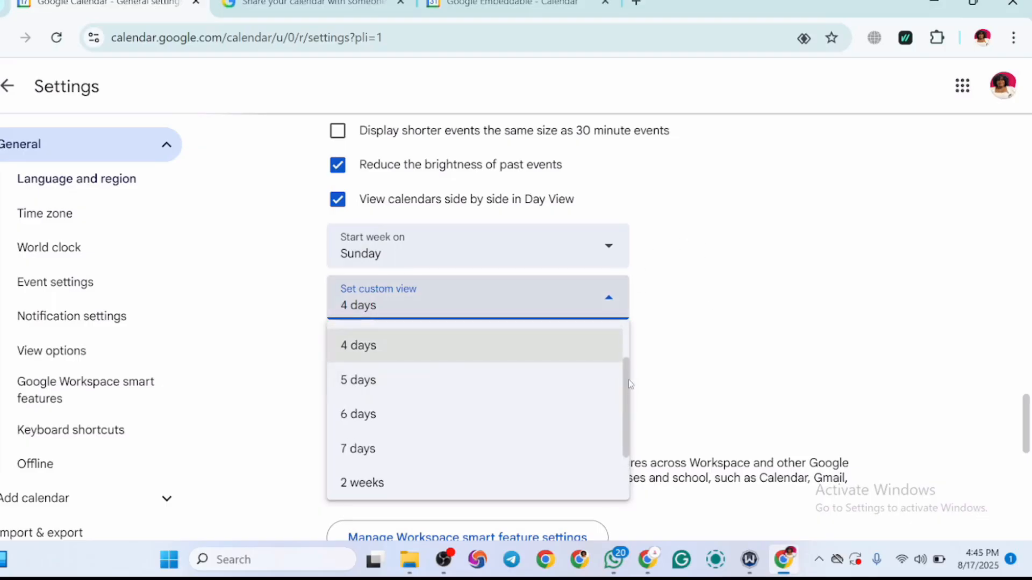
{"action": "scroll", "coordinate": [627, 386], "scroll_direction": "down", "scroll_amount": 3}
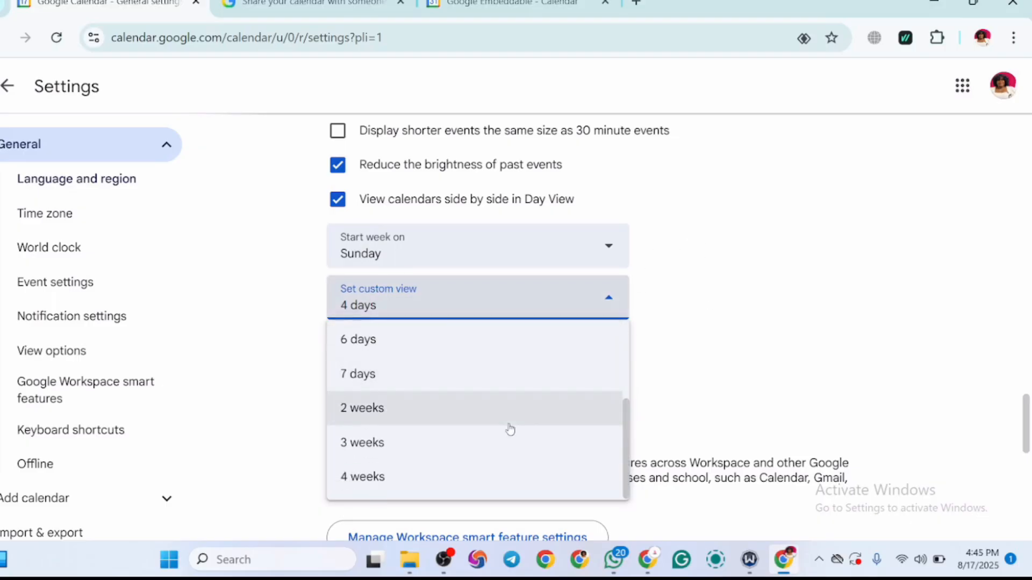
{"action": "left_click", "coordinate": [511, 422]}
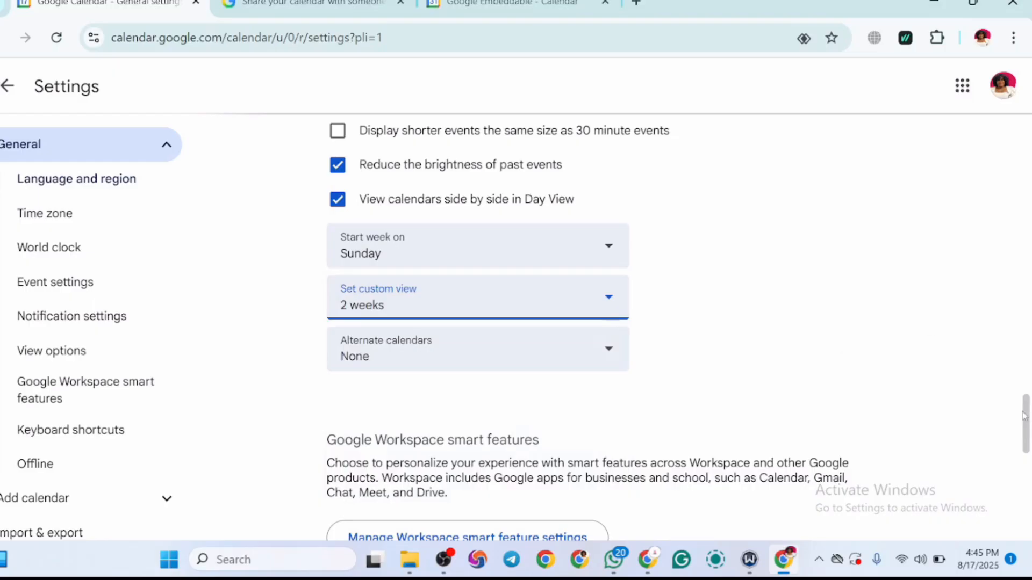
Step: Review the alternate calendar choices while keeping None, and turn on the offline calendar
{"action": "left_click_drag", "start_coordinate": [1024, 416], "coordinate": [1023, 433]}
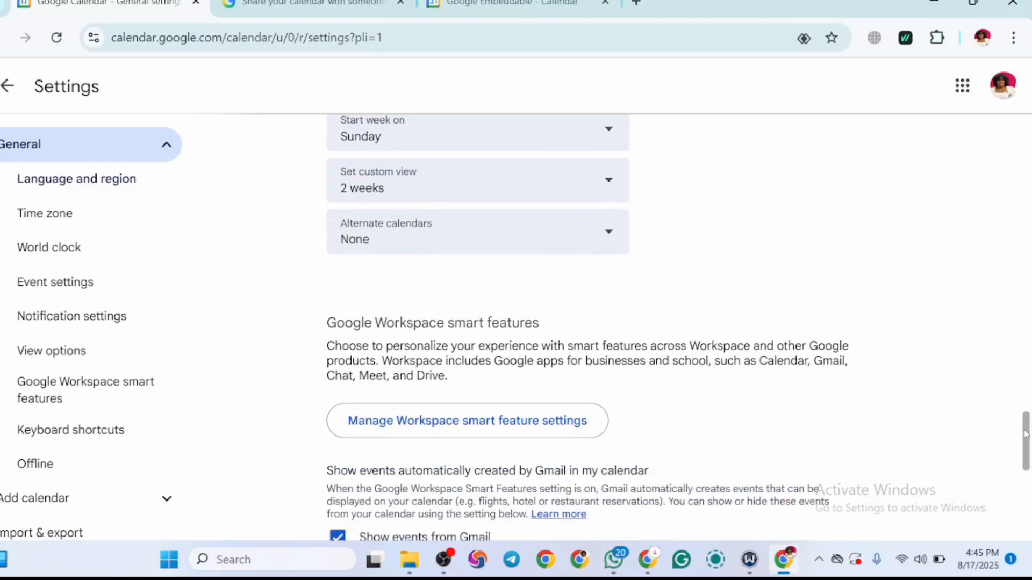
{"action": "left_click", "coordinate": [607, 243]}
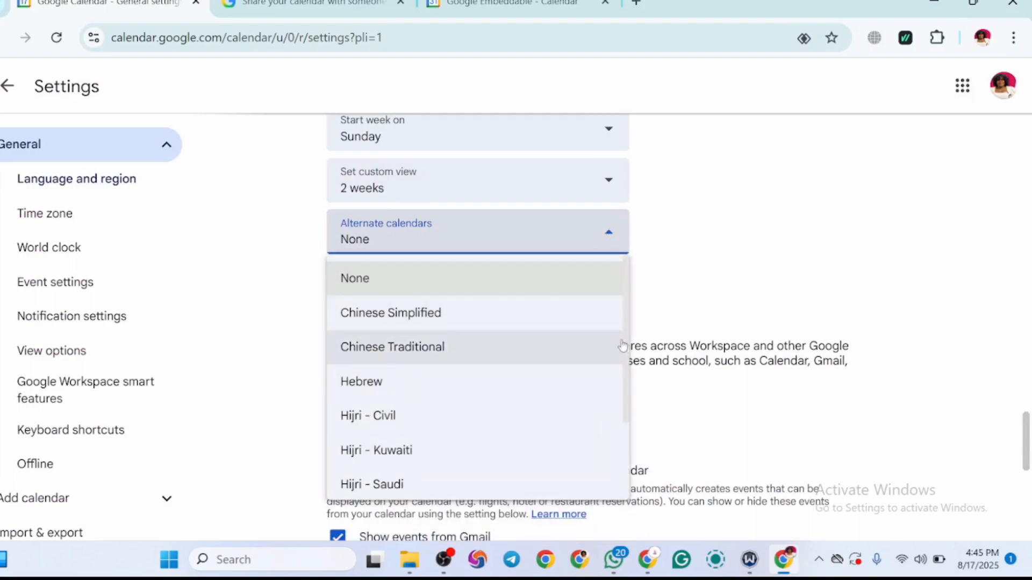
{"action": "left_click", "coordinate": [819, 257]}
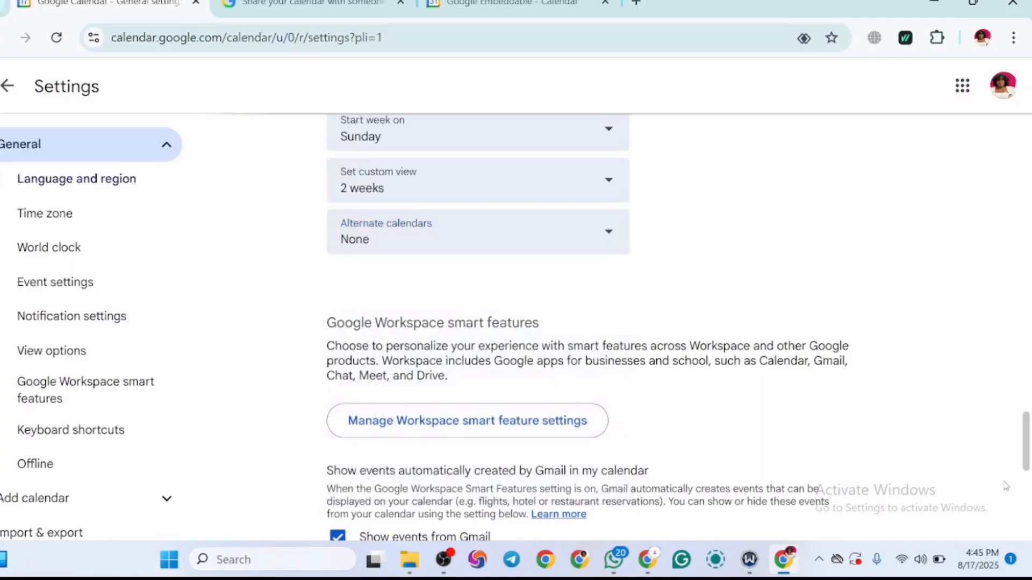
{"action": "left_click_drag", "start_coordinate": [1029, 449], "coordinate": [1027, 532]}
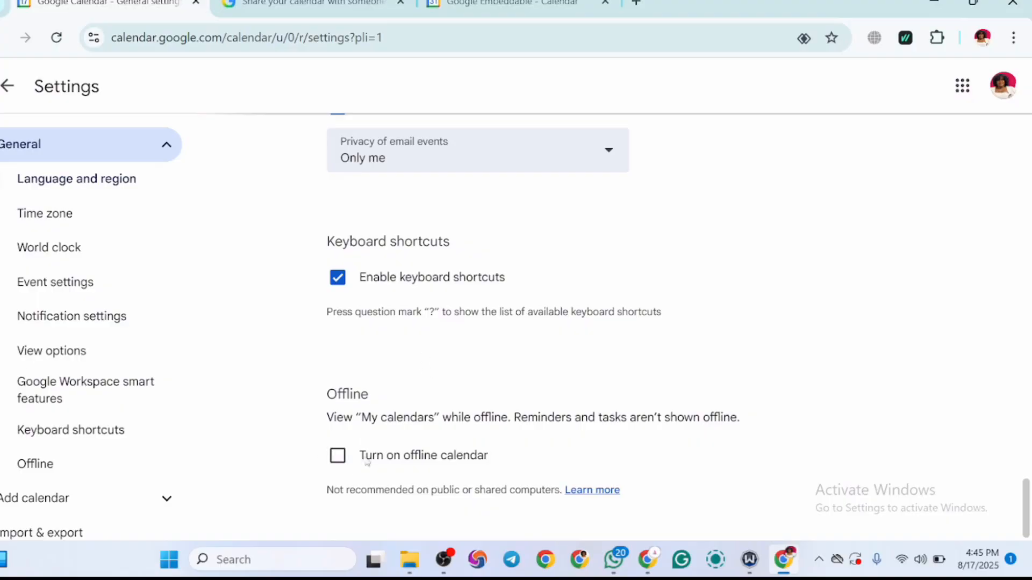
{"action": "left_click", "coordinate": [338, 456]}
Step: Set the date format to 2025-12-31 and review the time format choices, keeping 1:00pm
{"action": "left_click_drag", "start_coordinate": [1027, 528], "coordinate": [986, 119]}
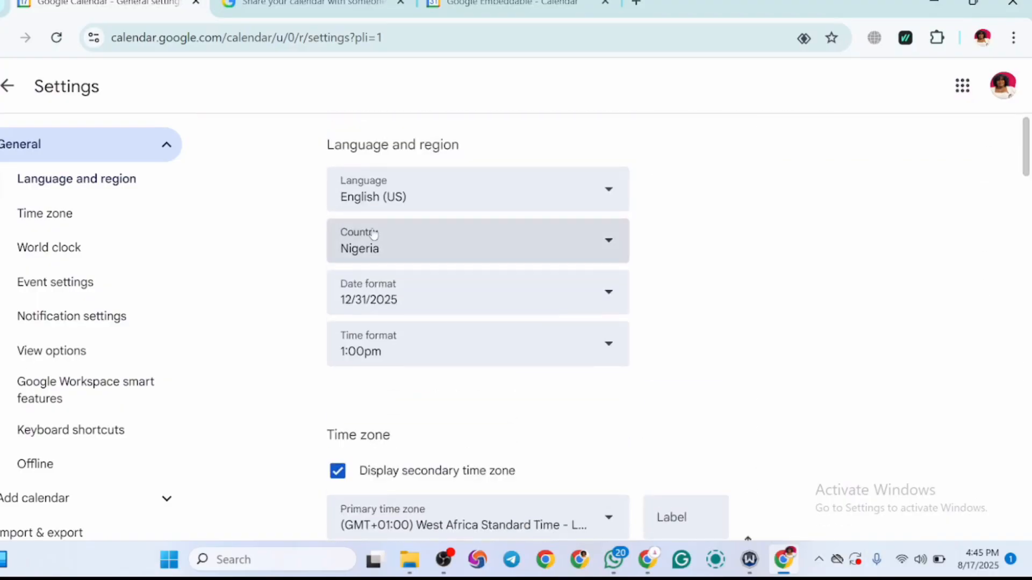
{"action": "left_click", "coordinate": [431, 290]}
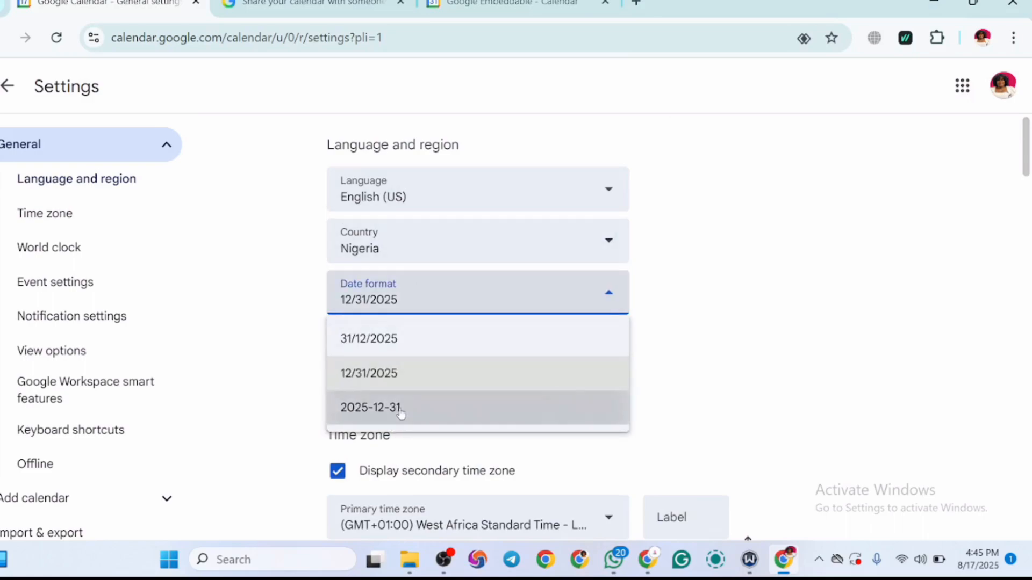
{"action": "left_click", "coordinate": [462, 407]}
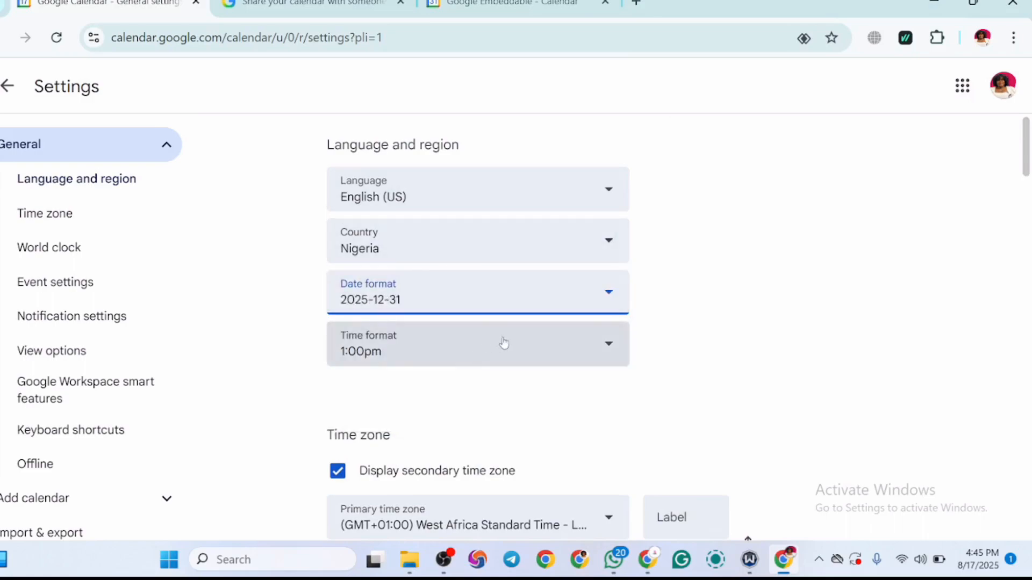
{"action": "left_click", "coordinate": [558, 349]}
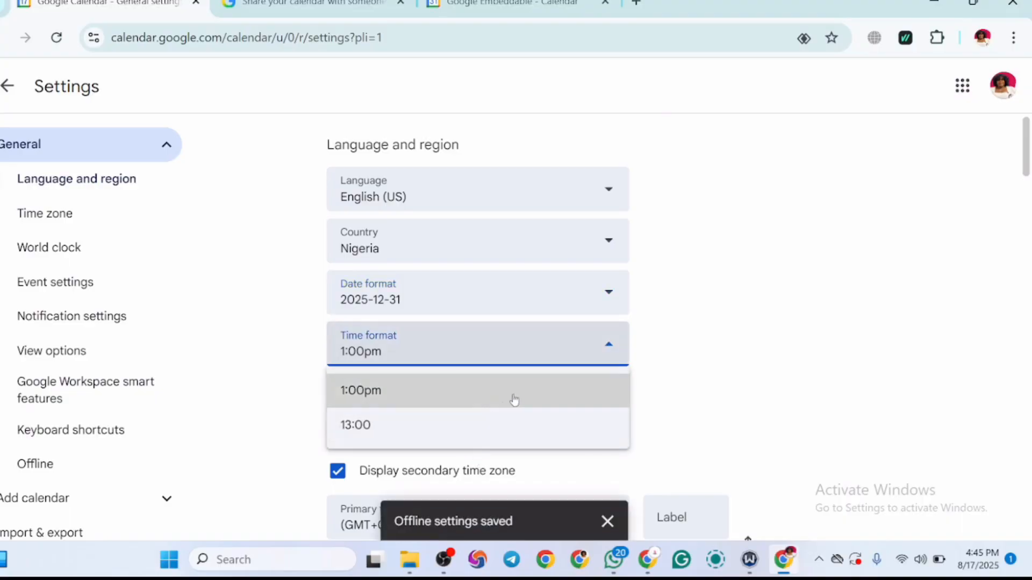
{"action": "left_click", "coordinate": [695, 352]}
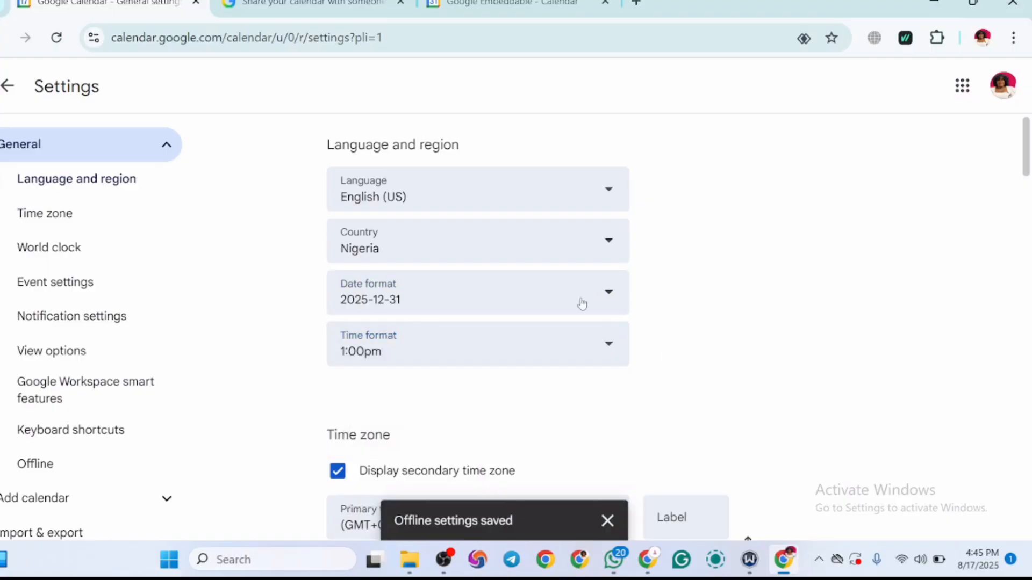
Step: Return from the settings to the calendar and dismiss the tip about hiding completed tasks
{"action": "left_click_drag", "start_coordinate": [189, 271], "coordinate": [219, 145]}
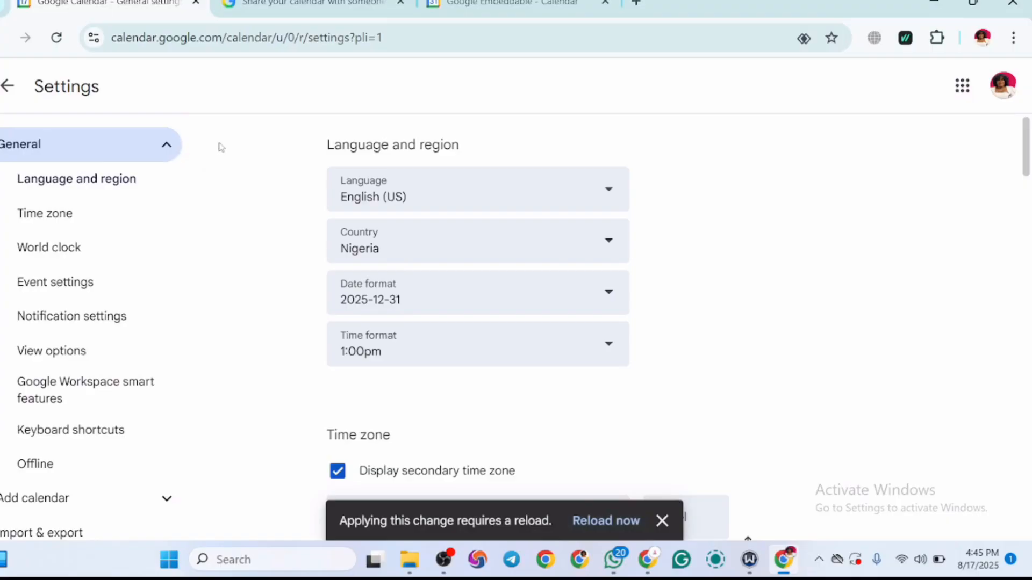
{"action": "left_click", "coordinate": [7, 87]}
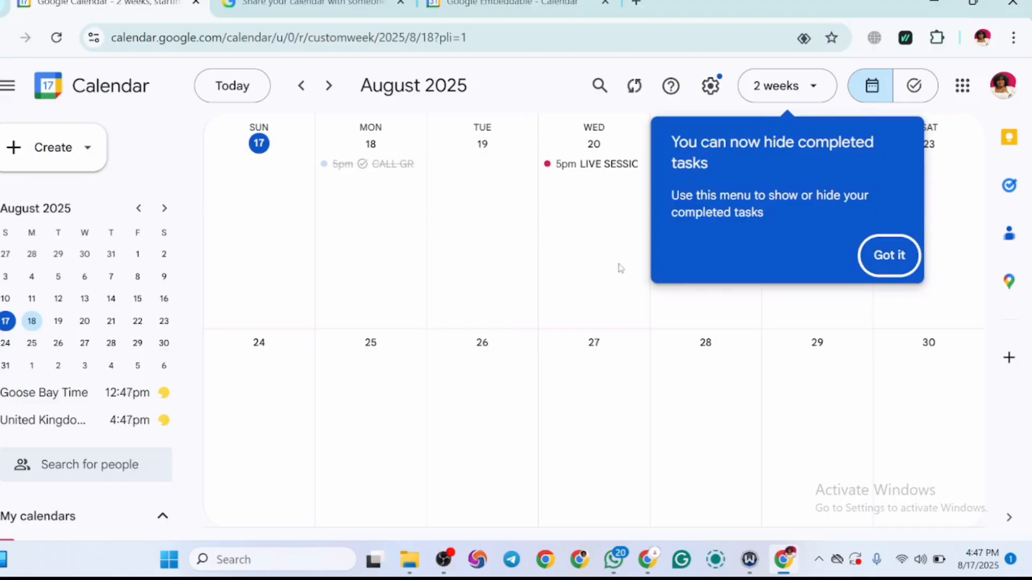
{"action": "left_click", "coordinate": [888, 254]}
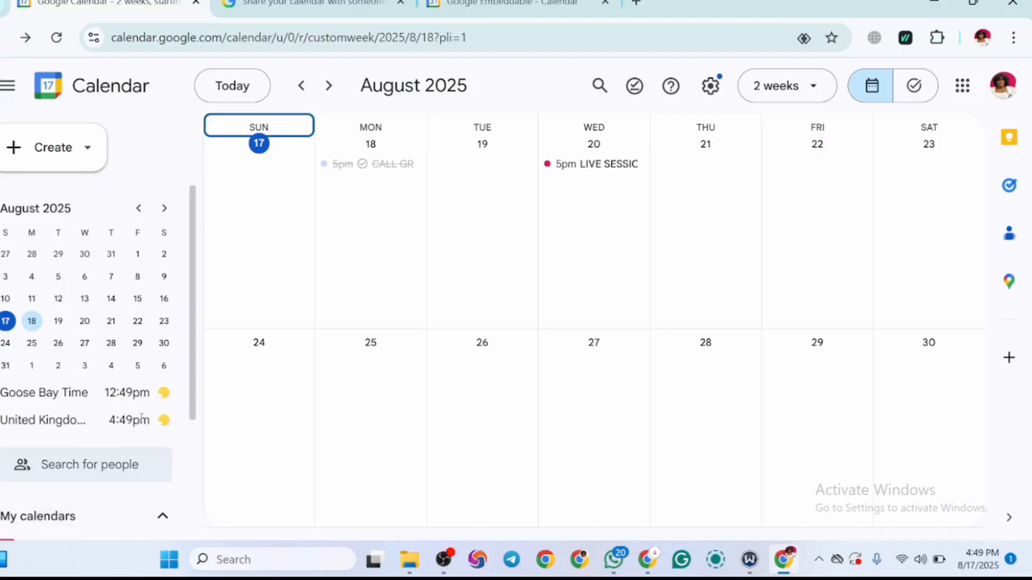
Step: Highlight the United Kingdom time in the world clock and switch the calendar to the Week view
{"action": "mouse_move", "coordinate": [148, 423]}
{"action": "scroll", "coordinate": [133, 470], "scroll_direction": "down", "scroll_amount": 2}
{"action": "left_click_drag", "start_coordinate": [189, 472], "coordinate": [218, 345]}
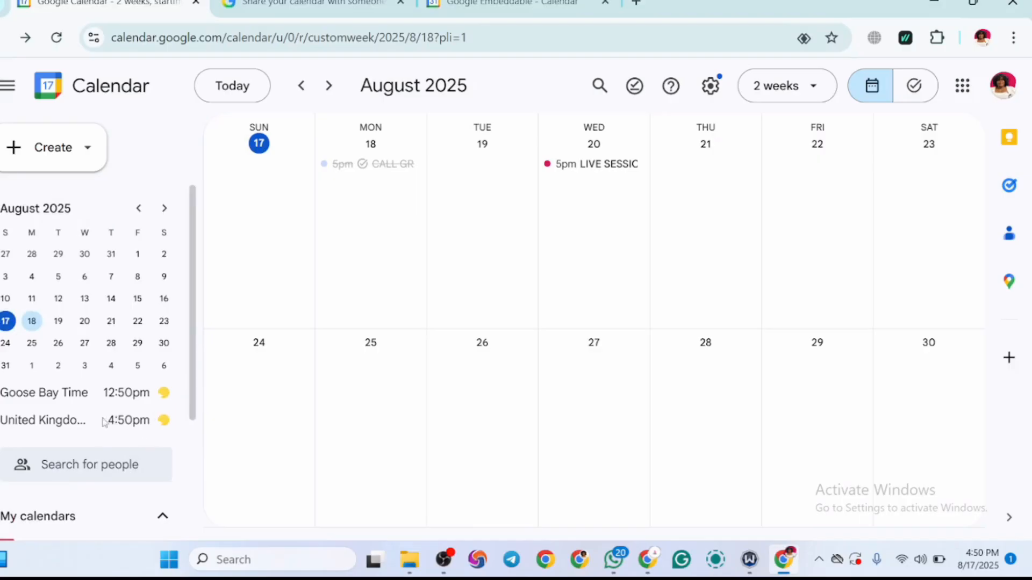
{"action": "left_click_drag", "start_coordinate": [104, 423], "coordinate": [162, 422]}
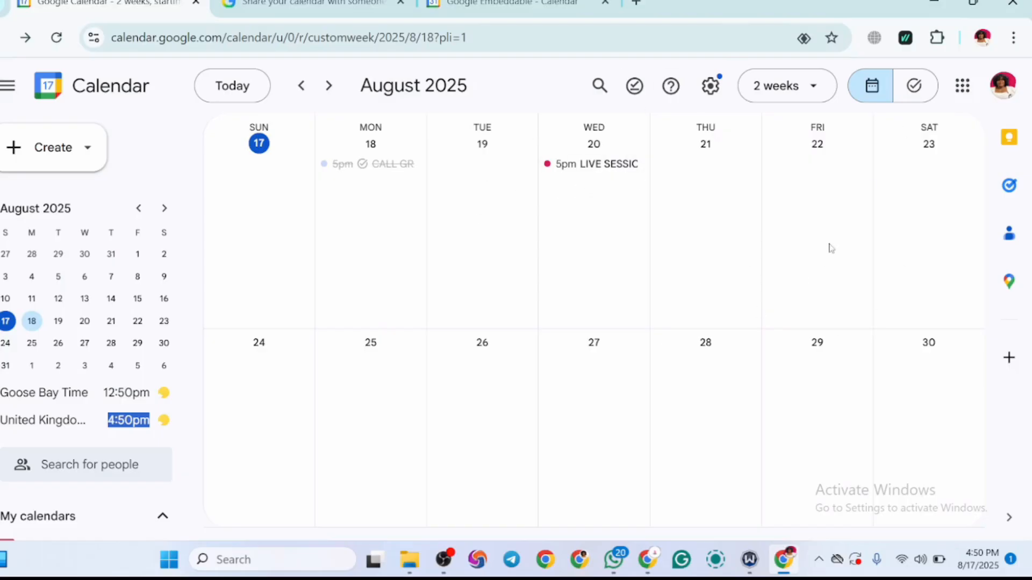
{"action": "left_click", "coordinate": [811, 86]}
{"action": "left_click", "coordinate": [791, 180]}
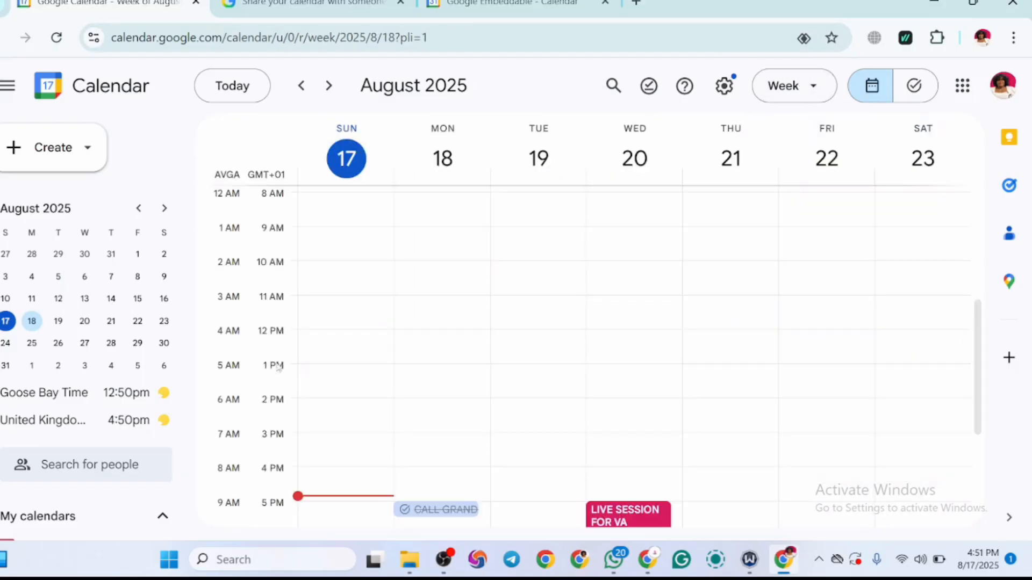